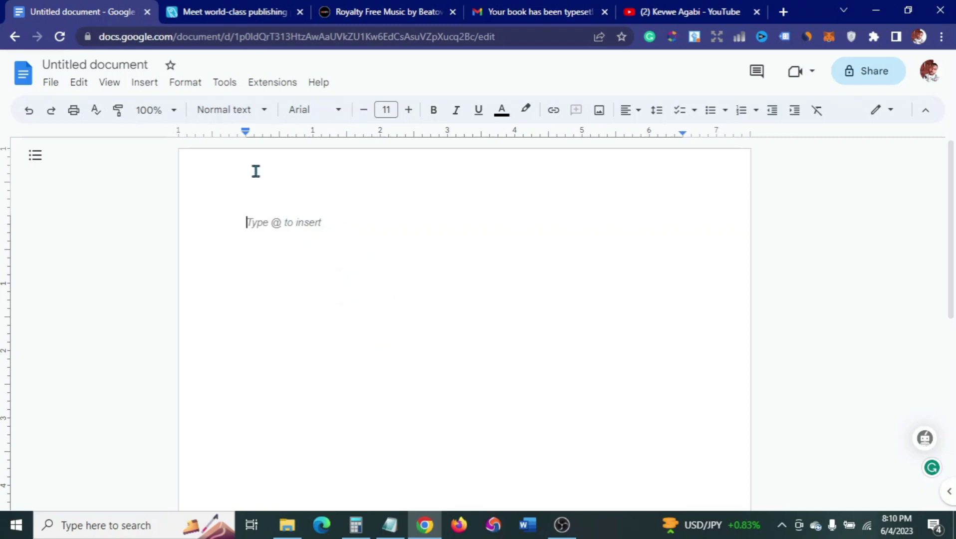
# Look over the Reedsy marketplace page and locate Docs among the Google apps in a new browser tab
pyautogui.click(221, 15)
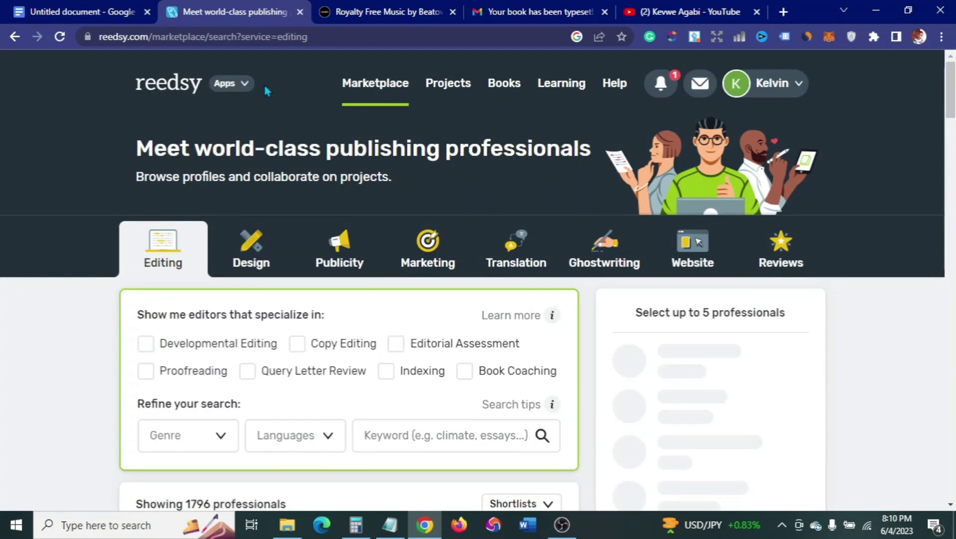
pyautogui.click(52, 15)
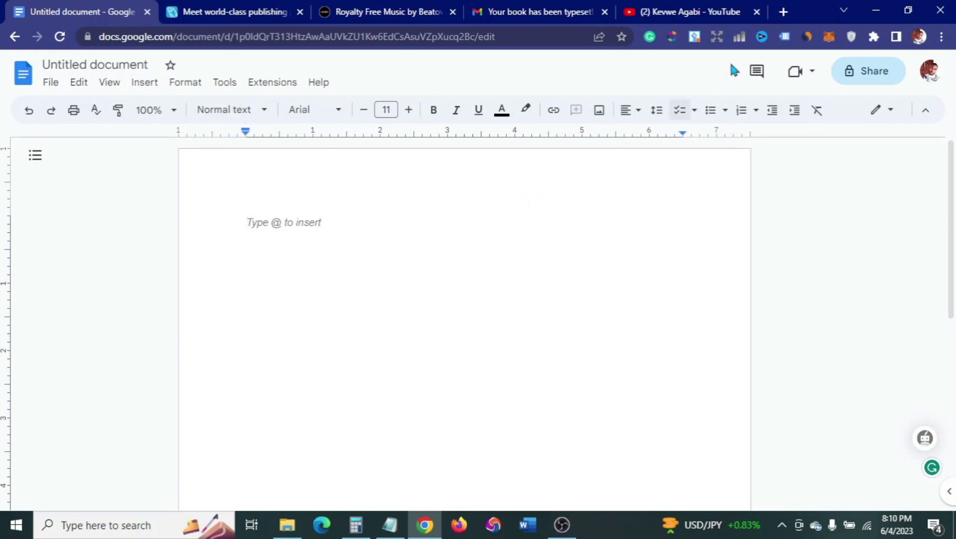
pyautogui.click(783, 12)
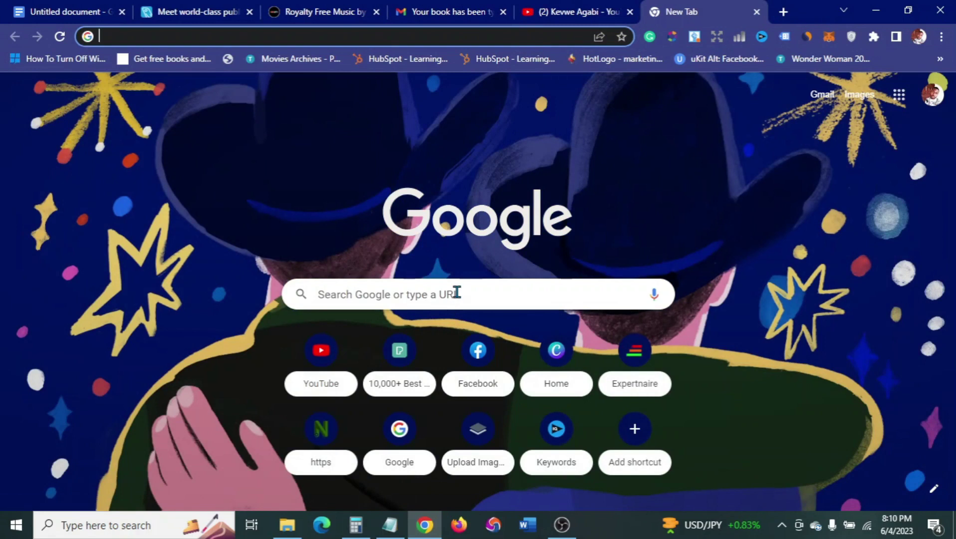
pyautogui.click(899, 96)
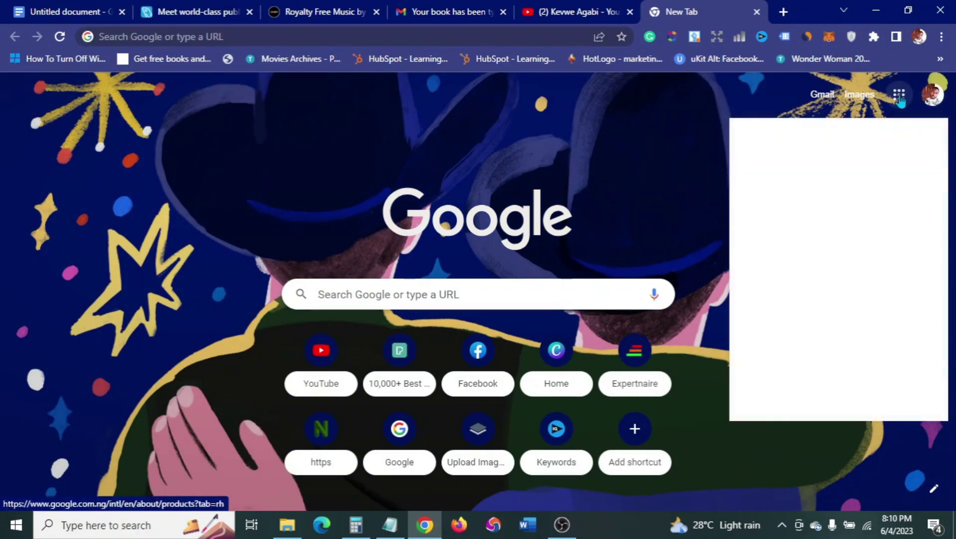
pyautogui.scroll(-6, 881, 196)
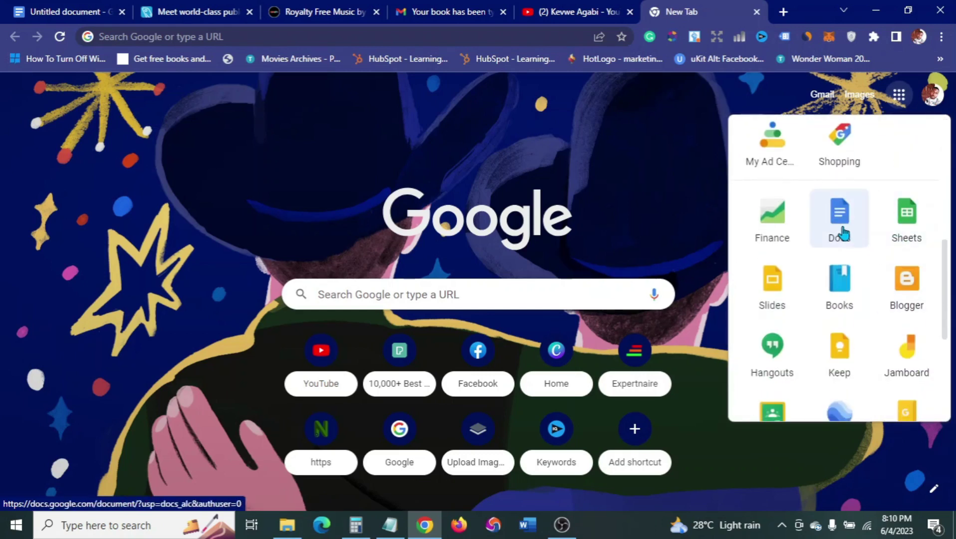
pyautogui.click(55, 11)
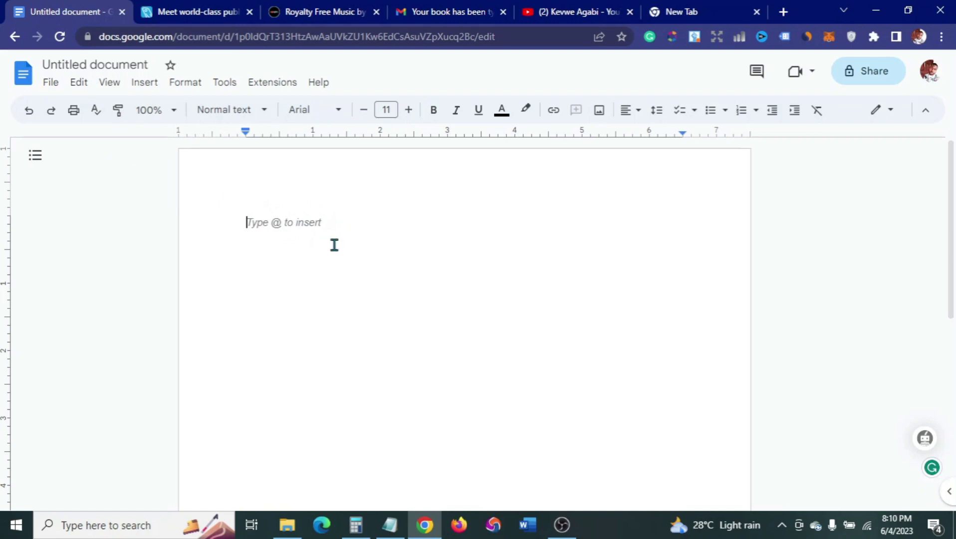
# Upload the Word file "midlife crisis" from the Downloads folder and open it in Google Docs
pyautogui.click(52, 85)
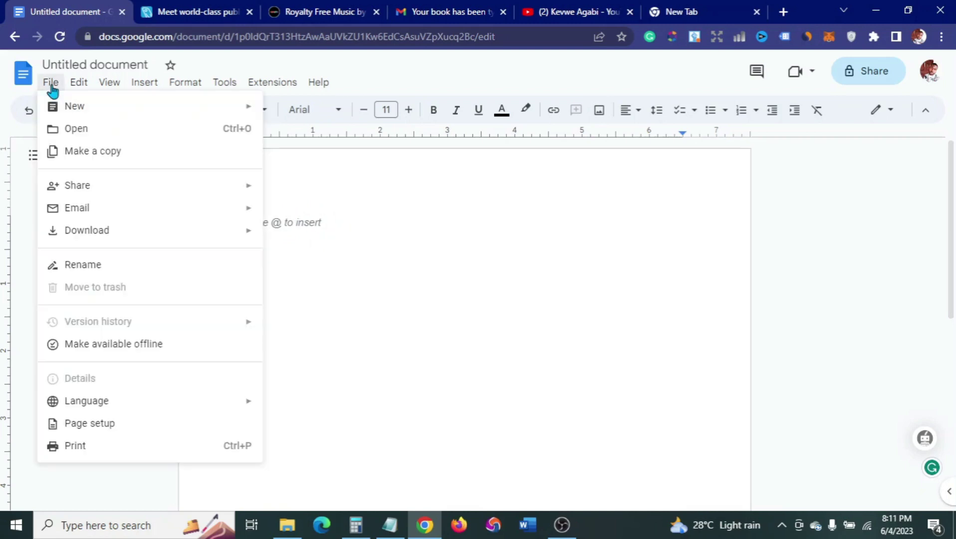
pyautogui.click(81, 132)
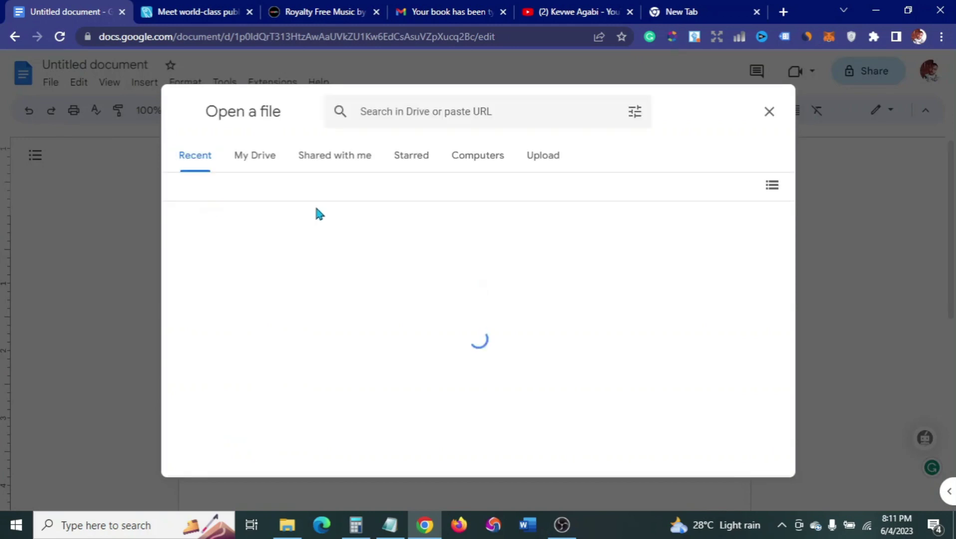
pyautogui.click(544, 165)
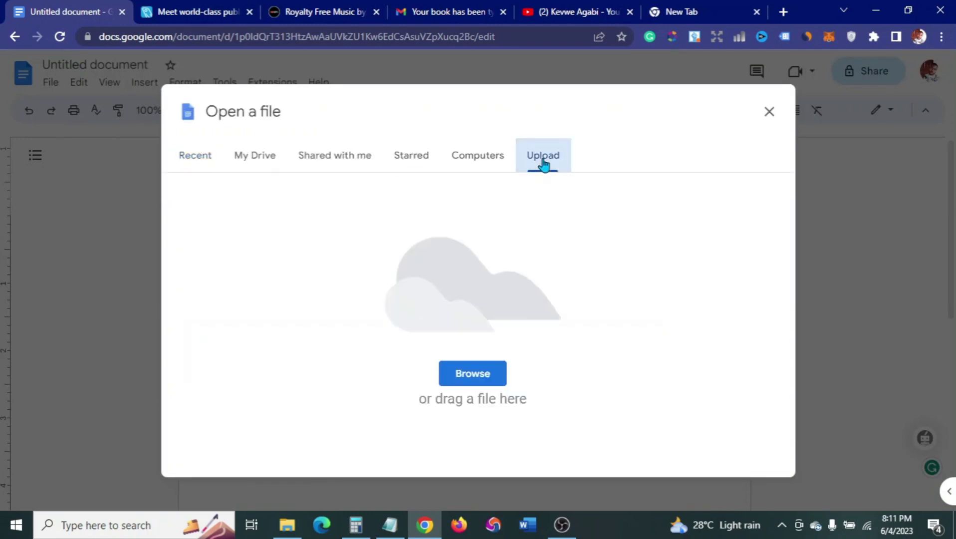
pyautogui.click(492, 374)
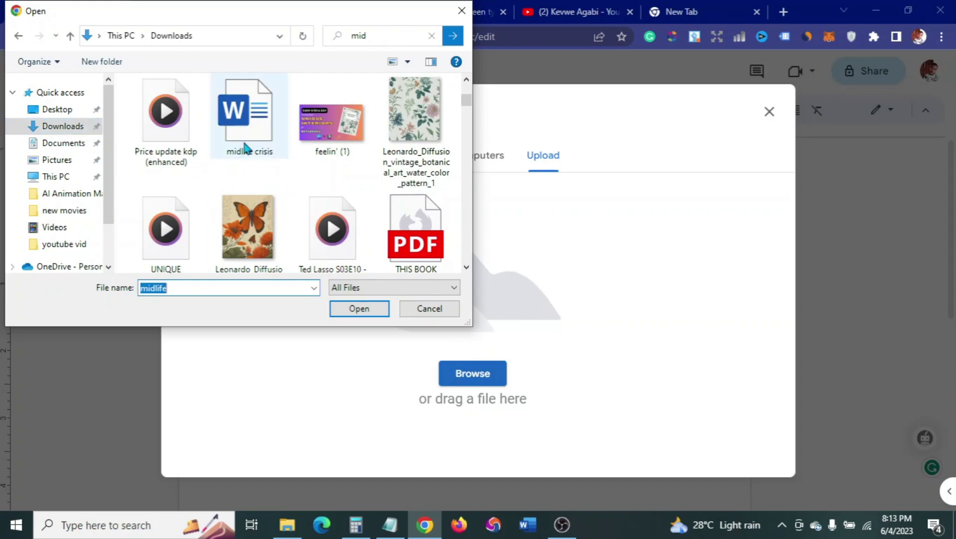
pyautogui.click(246, 146)
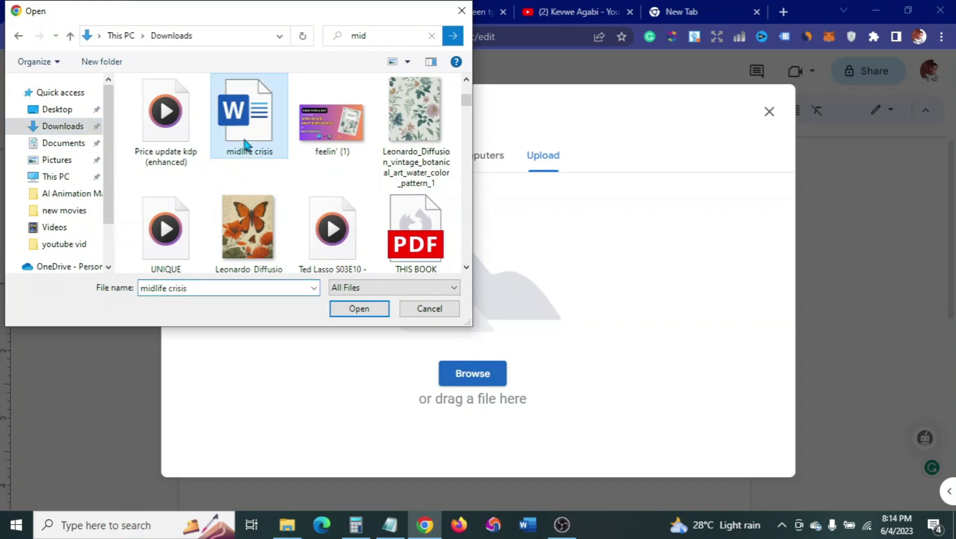
pyautogui.click(356, 308)
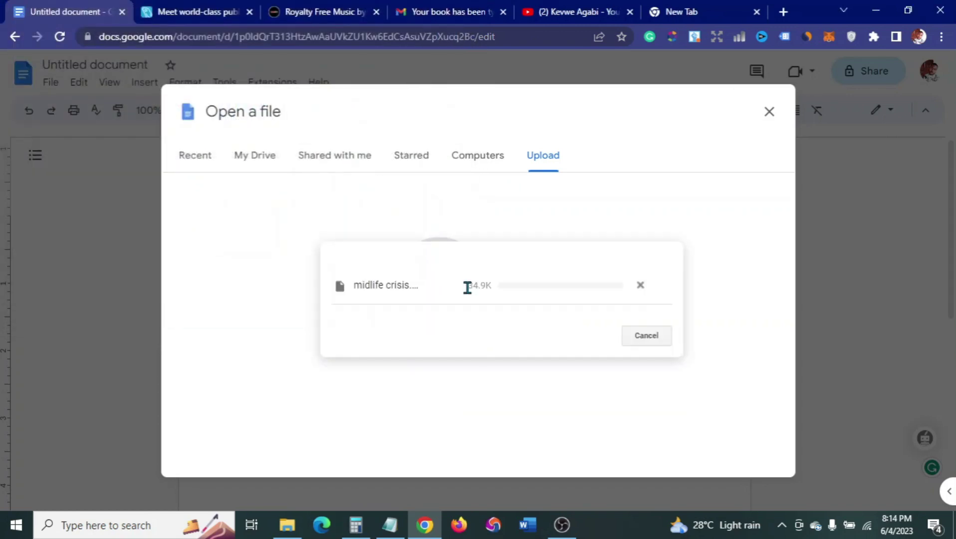
# Delete the list of chapter titles on the first page together with its "Book Chapters:" heading
pyautogui.scroll(-8, 419, 329)
pyautogui.scroll(4, 420, 329)
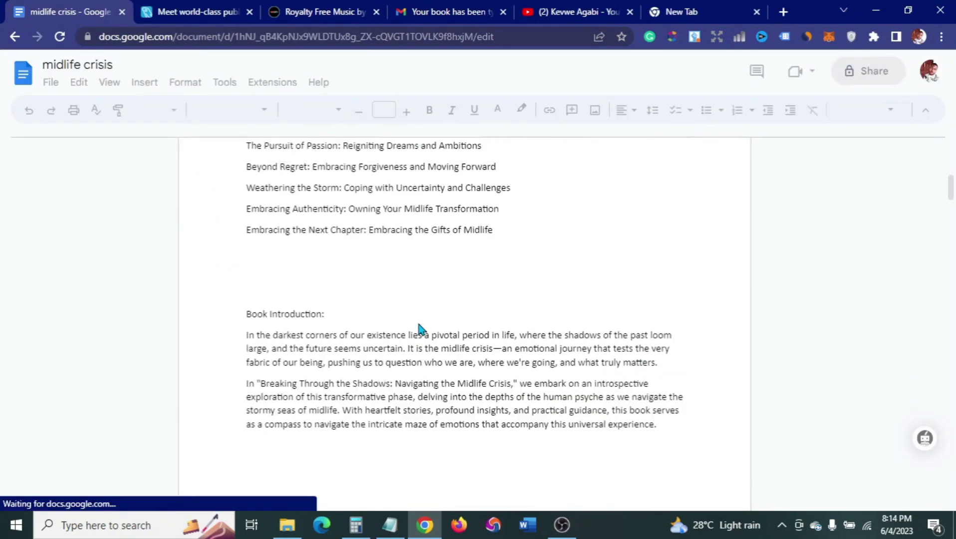
pyautogui.scroll(5, 420, 329)
pyautogui.scroll(-3, 429, 344)
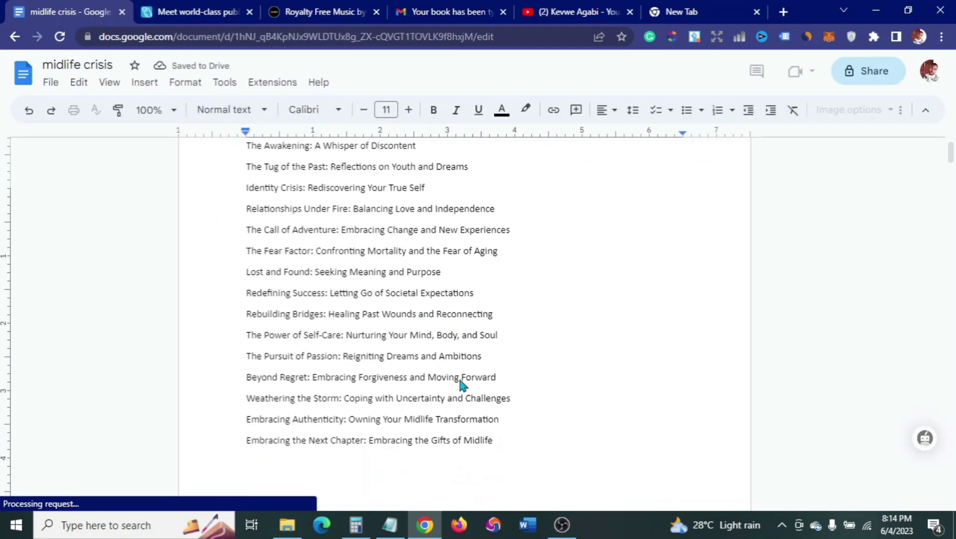
pyautogui.moveTo(503, 443); pyautogui.dragTo(277, 146)
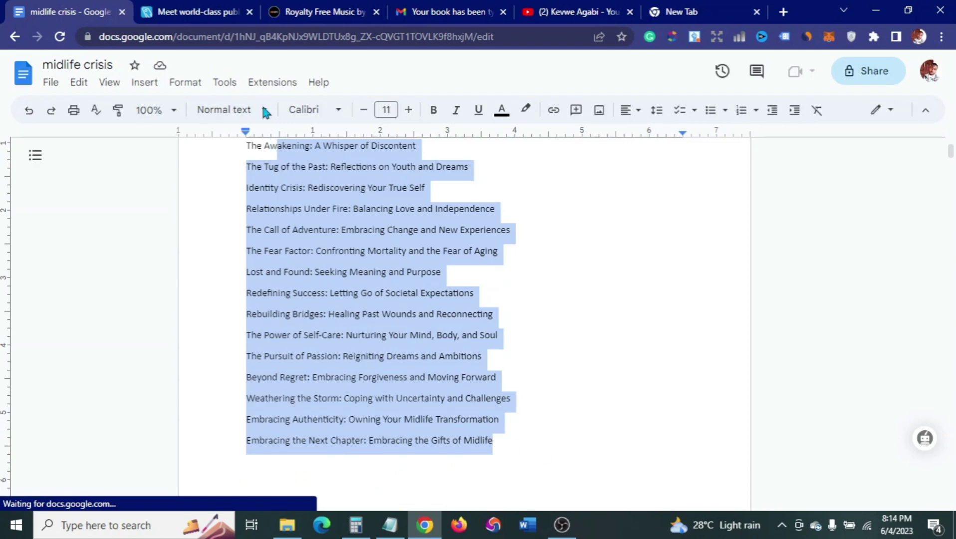
pyautogui.moveTo(263, 189); pyautogui.dragTo(234, 147)
pyautogui.scroll(3, 250, 225)
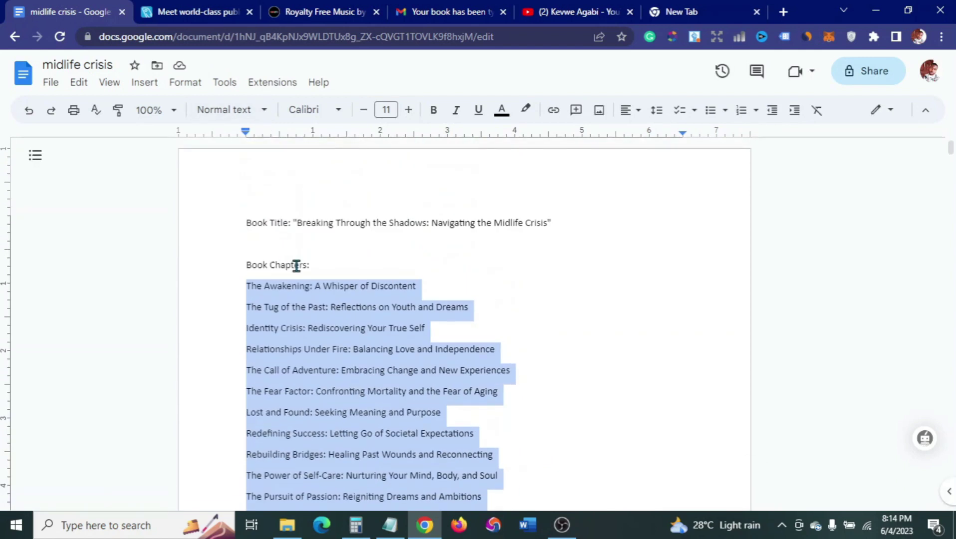
pyautogui.press('BackSpace')
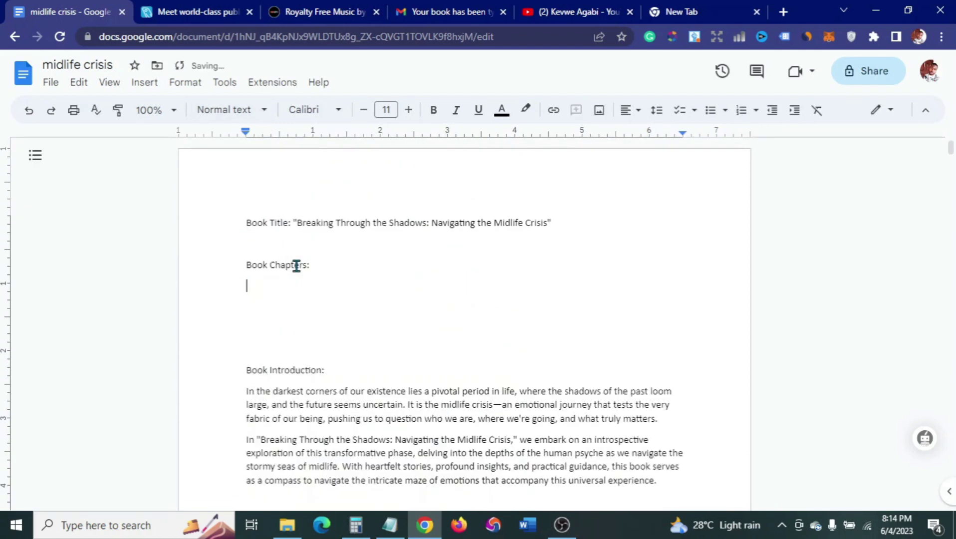
pyautogui.moveTo(311, 265); pyautogui.dragTo(235, 264)
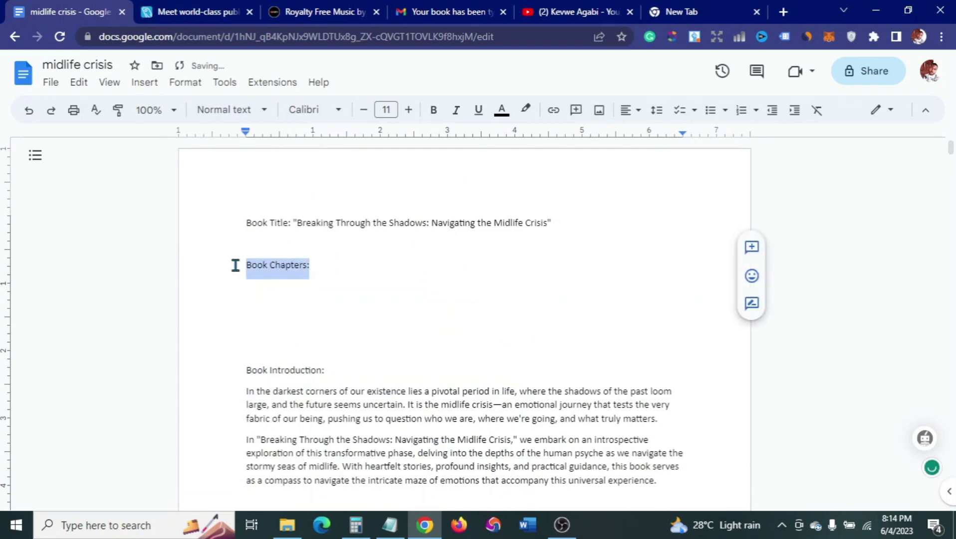
pyautogui.press('BackSpace')
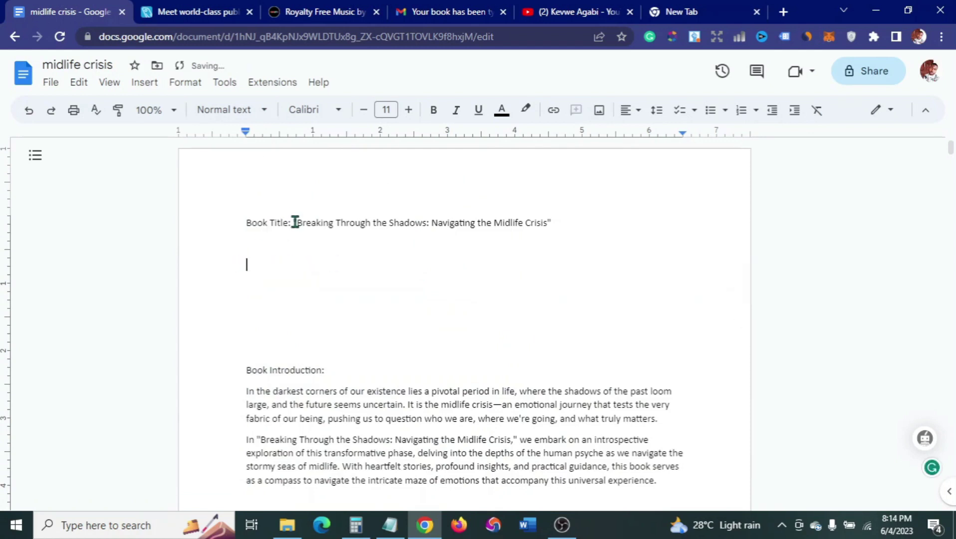
# Remove the "Book Title:" label and the opening quotation mark from the title line
pyautogui.press('BackSpace')
pyautogui.press('BackSpace')
pyautogui.press('BackSpace')
pyautogui.press('BackSpace')
pyautogui.press('BackSpace')
pyautogui.press('BackSpace')
pyautogui.press('BackSpace')
pyautogui.press('BackSpace')
pyautogui.press('BackSpace')
pyautogui.press('BackSpace')
pyautogui.press('BackSpace')
pyautogui.press('BackSpace')
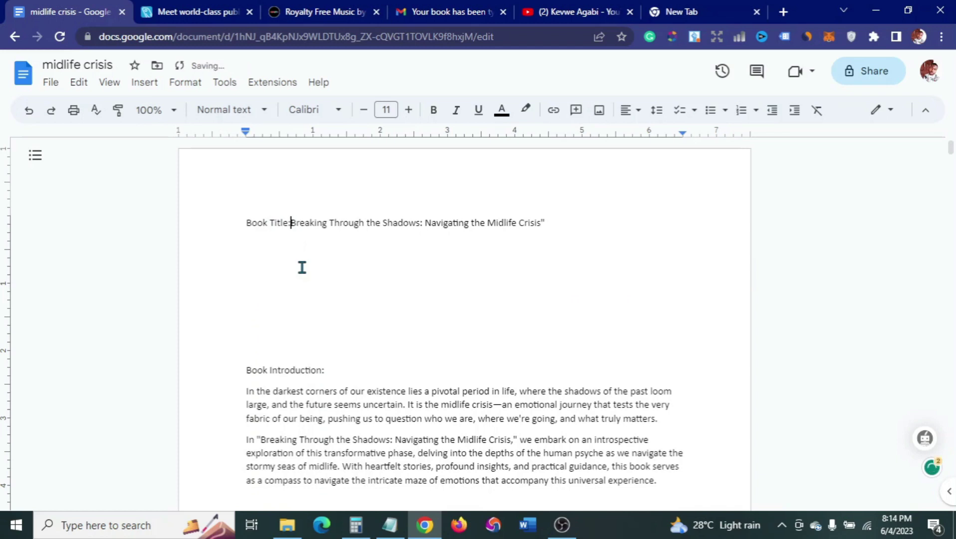
pyautogui.press('BackSpace')
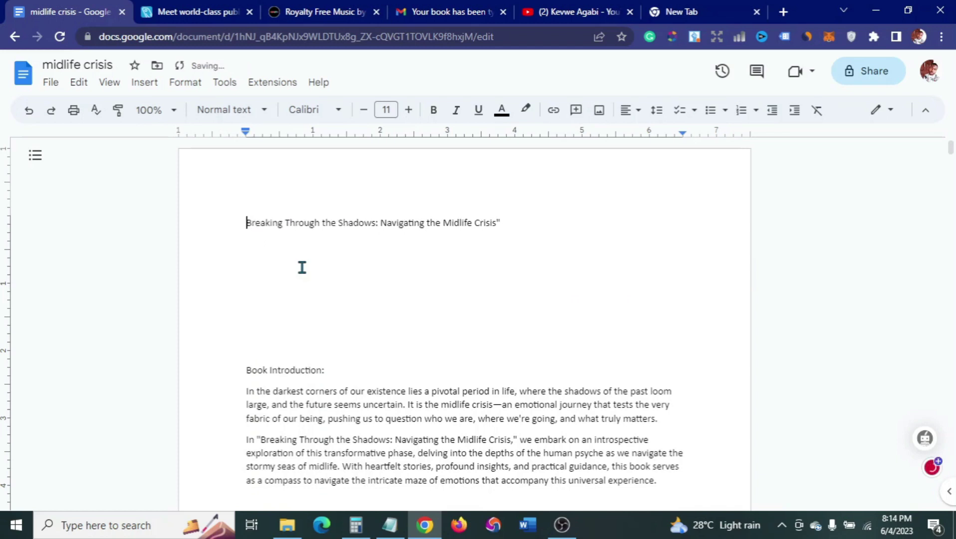
# Remove the title's closing quotation mark and colon, and put "Navigating the Midlife Crisis" on its own line
pyautogui.click(513, 217)
pyautogui.click(378, 223)
pyautogui.press('BackSpace')
pyautogui.press('BackSpace')
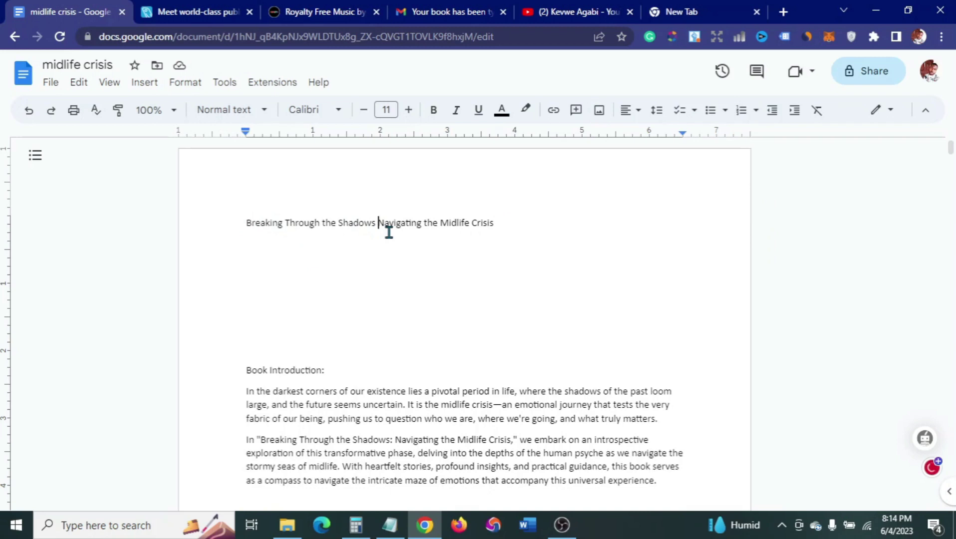
pyautogui.press('Return')
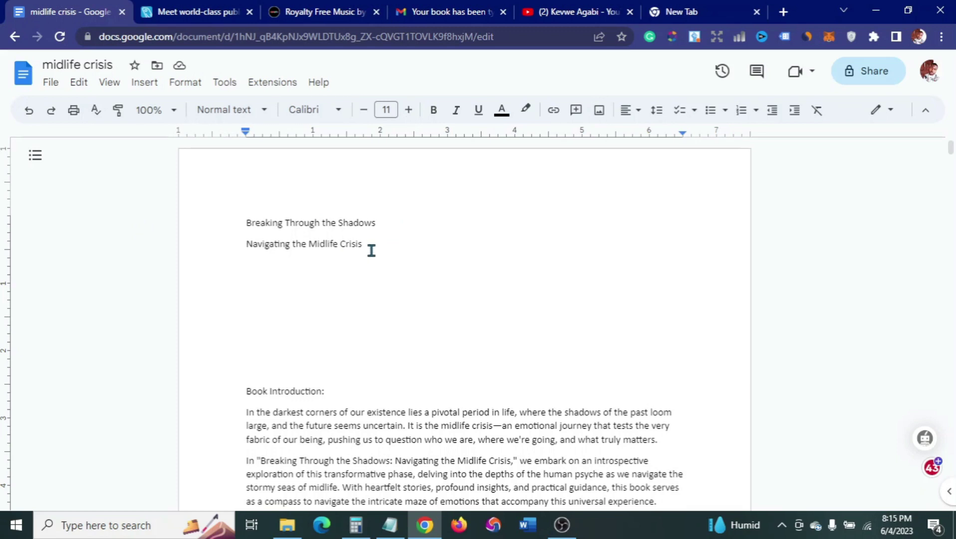
# Move the title and subtitle lines from the document into the open Notepad note, below its existing text, and return to the document
pyautogui.moveTo(373, 246); pyautogui.dragTo(239, 225)
pyautogui.hotkey('ctrl', 'c')
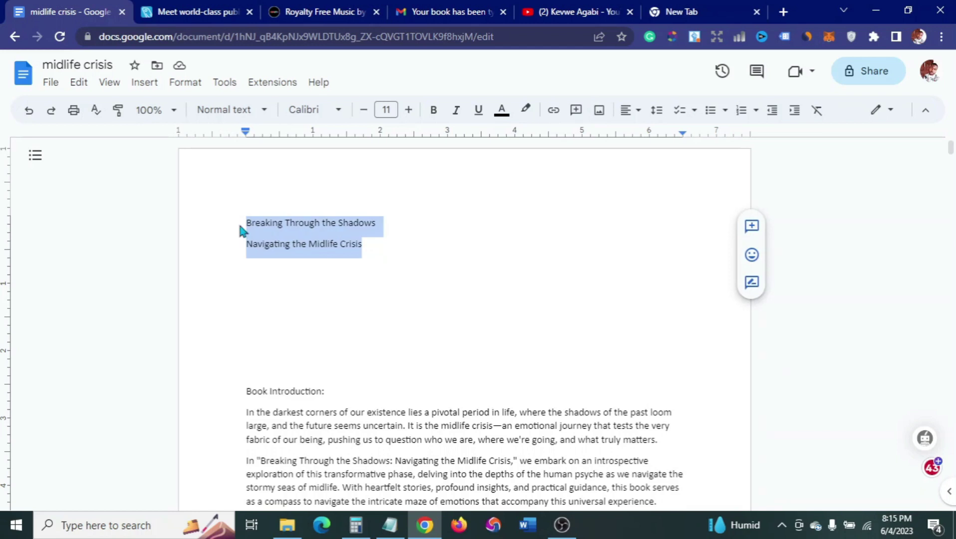
pyautogui.press('BackSpace')
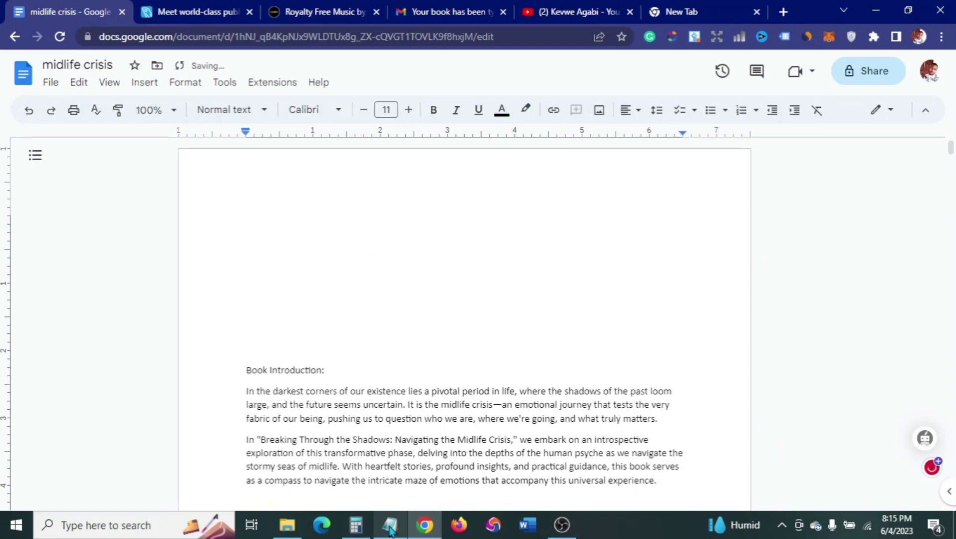
pyautogui.click(412, 467)
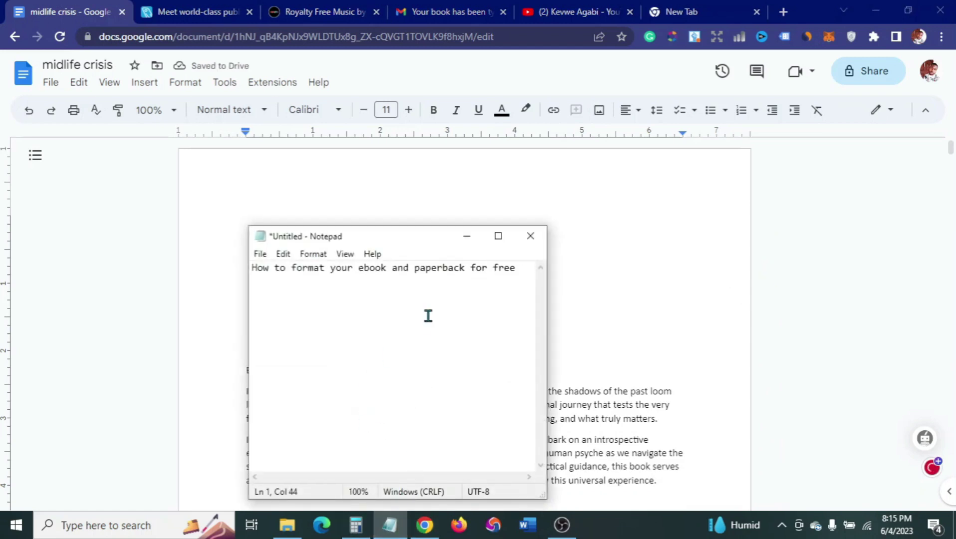
pyautogui.click(518, 269)
pyautogui.press('Return')
pyautogui.press('Return')
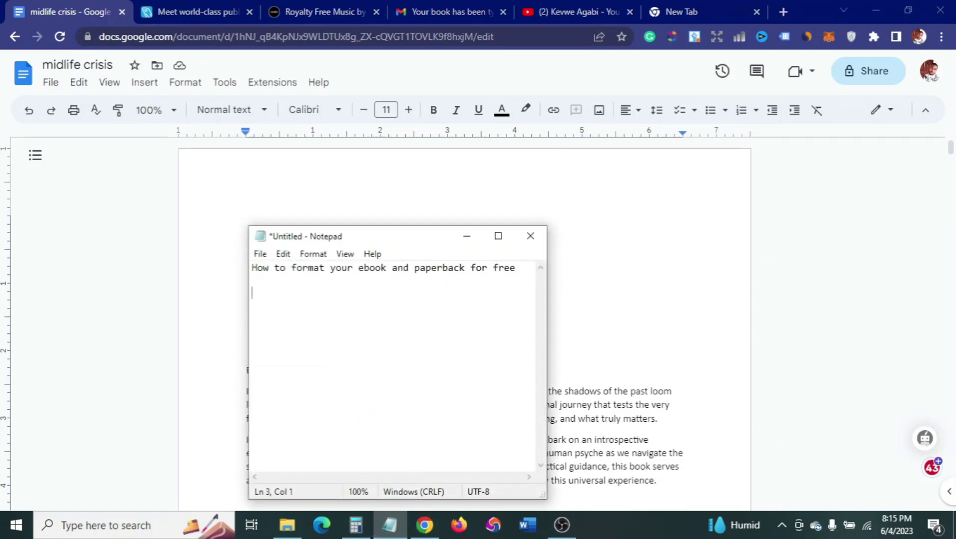
pyautogui.hotkey('ctrl', 'v')
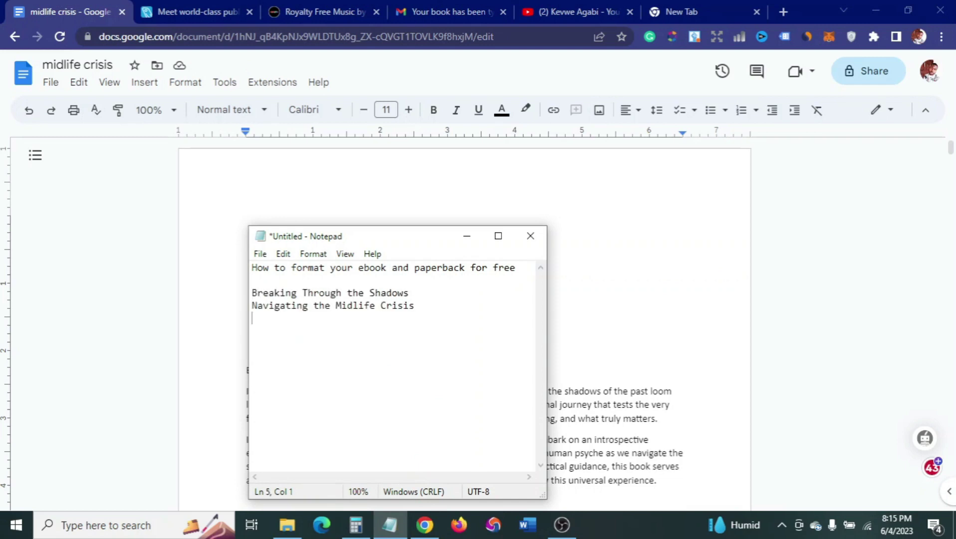
pyautogui.click(467, 236)
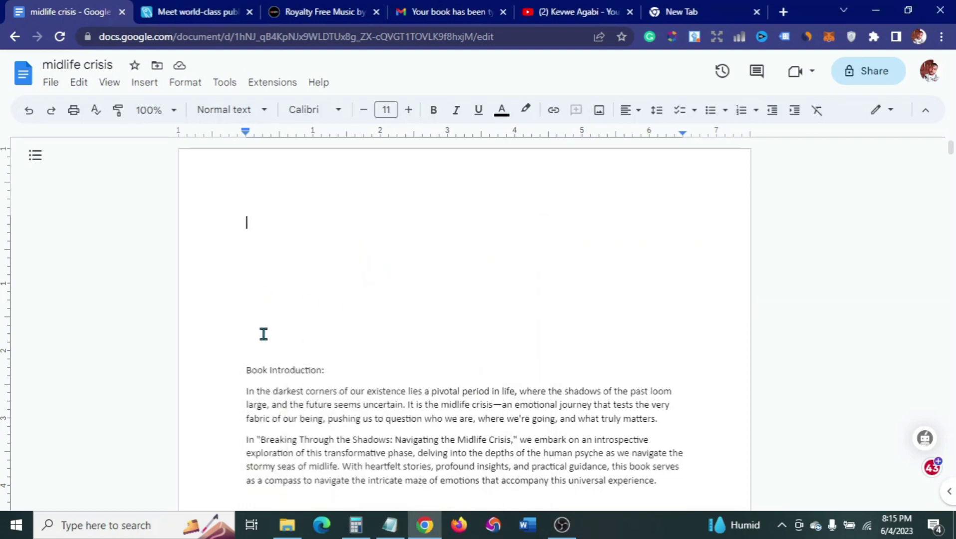
# Shorten the "Book Introduction:" heading to "Introduction" and remove the blank lines above it
pyautogui.click(246, 369)
pyautogui.moveTo(271, 369); pyautogui.dragTo(279, 307)
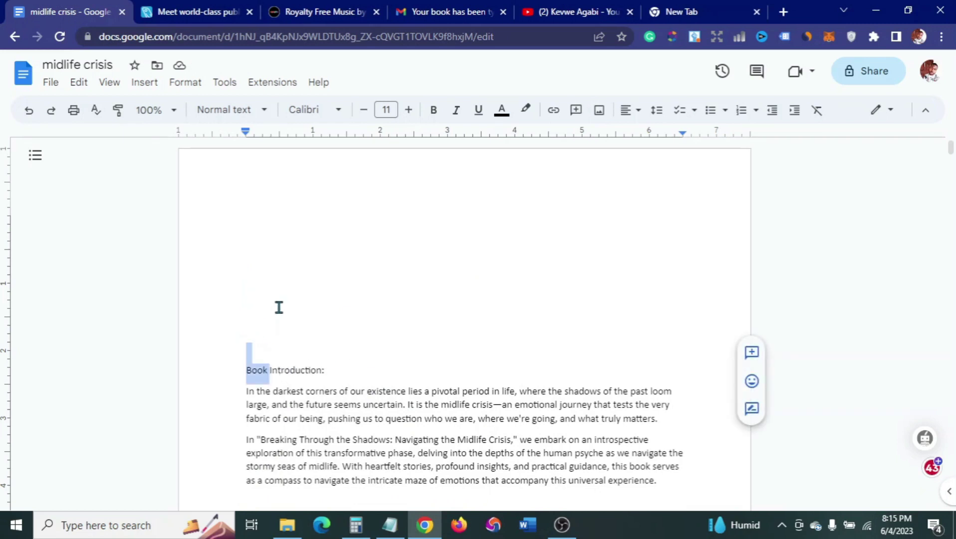
pyautogui.press('BackSpace')
pyautogui.press('BackSpace')
pyautogui.press('BackSpace')
pyautogui.press('BackSpace')
pyautogui.press('BackSpace')
pyautogui.press('BackSpace')
pyautogui.press('BackSpace')
pyautogui.press('BackSpace')
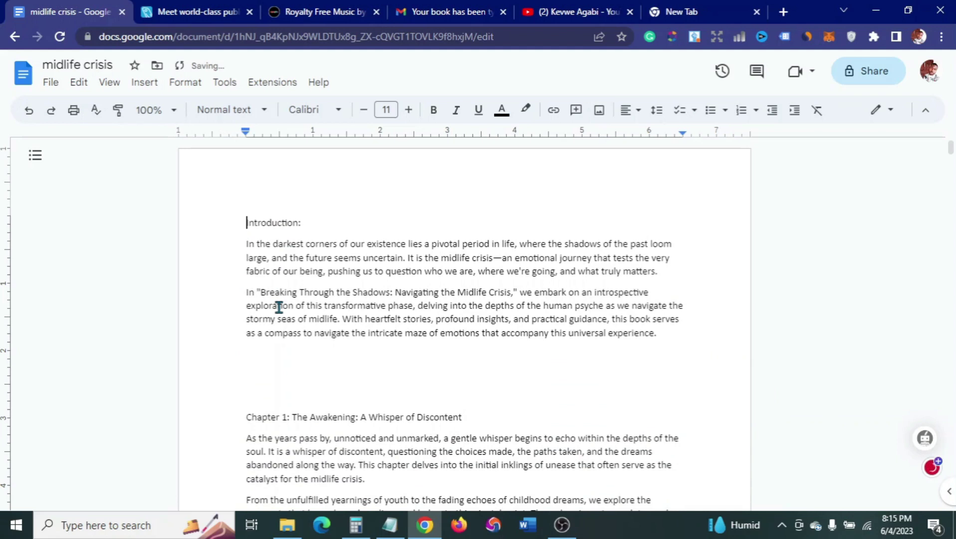
pyautogui.click(305, 224)
pyautogui.press('BackSpace')
# Apply the Heading 1 style to the "Introduction" line
pyautogui.moveTo(307, 224); pyautogui.dragTo(207, 226)
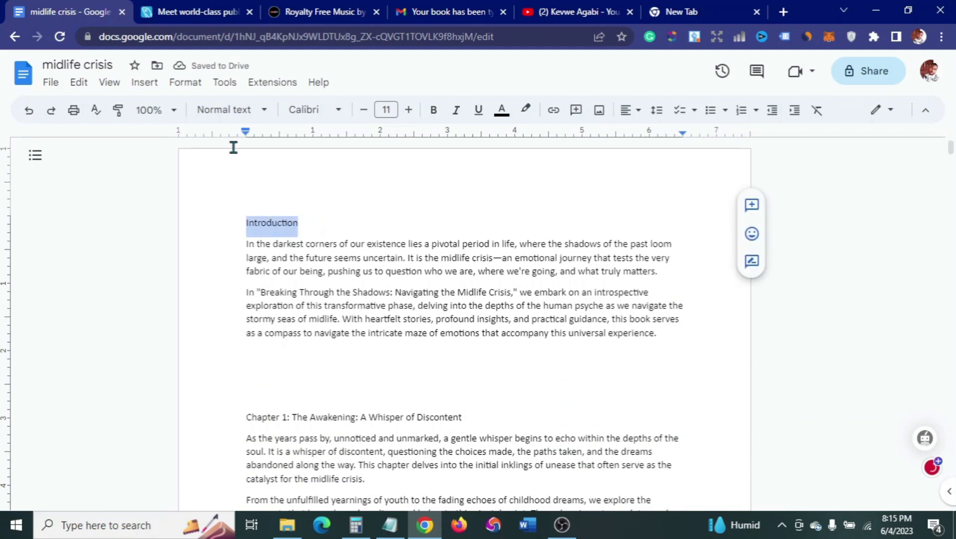
pyautogui.click(267, 114)
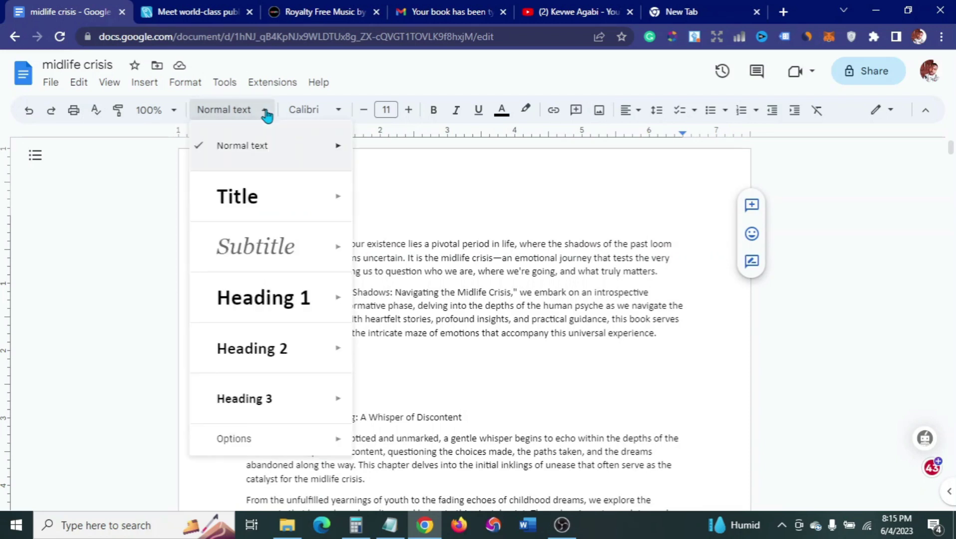
pyautogui.moveTo(274, 157)
pyautogui.moveTo(299, 298)
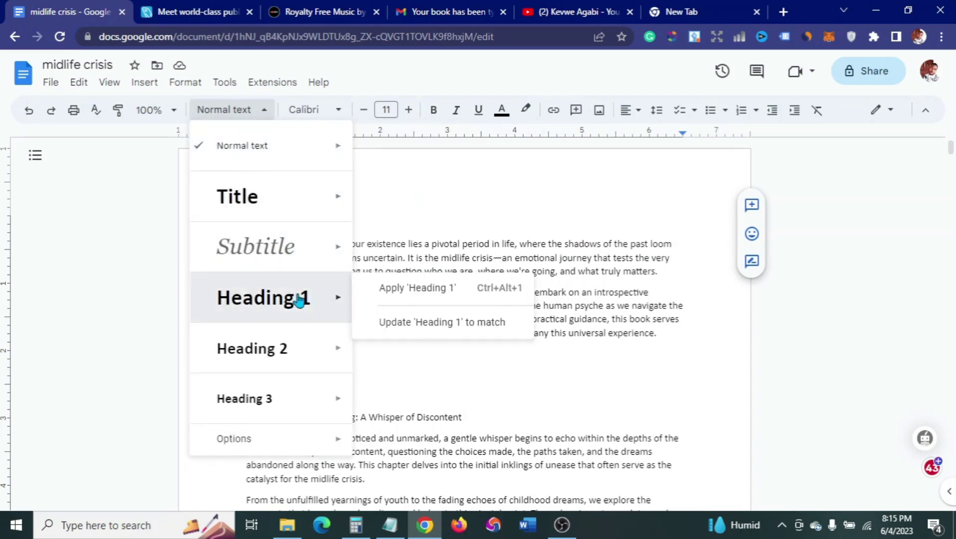
pyautogui.click(299, 299)
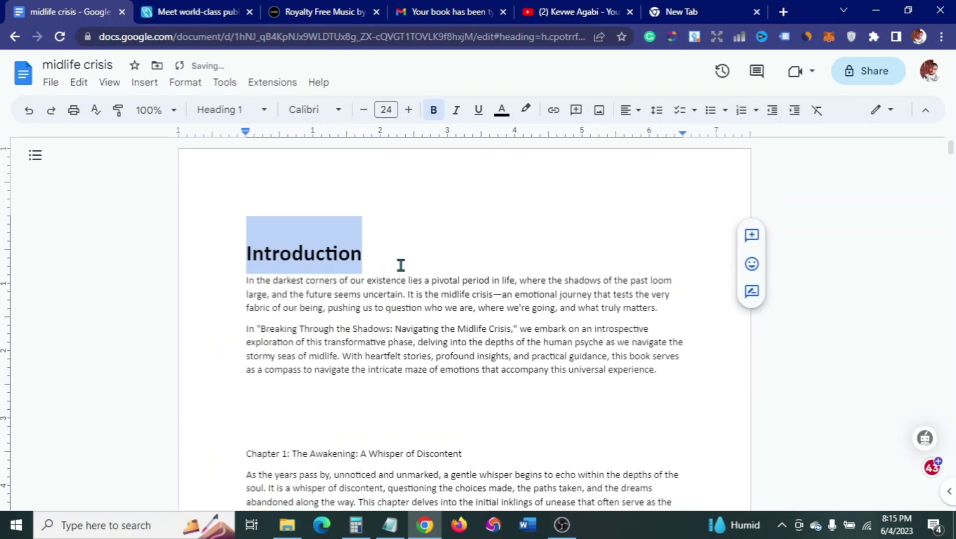
pyautogui.click(672, 373)
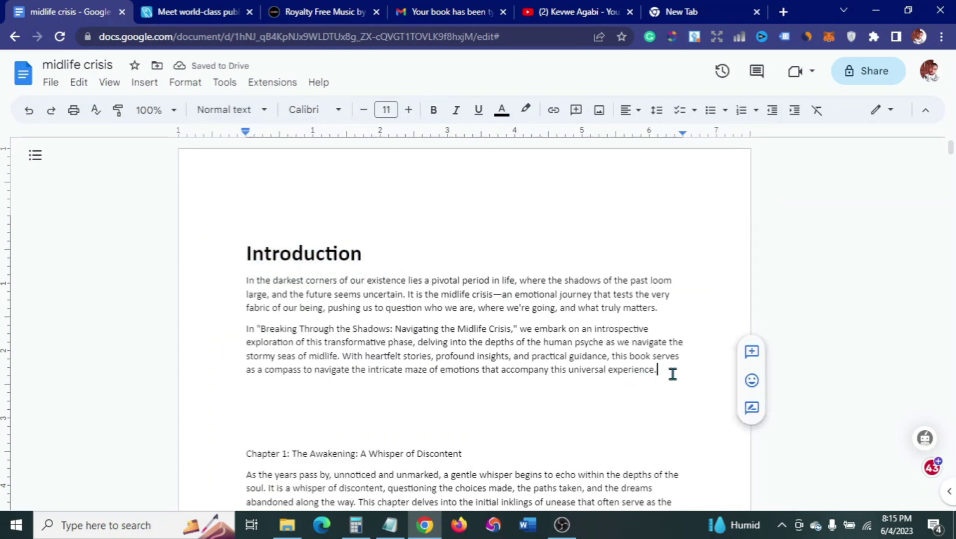
pyautogui.click(144, 83)
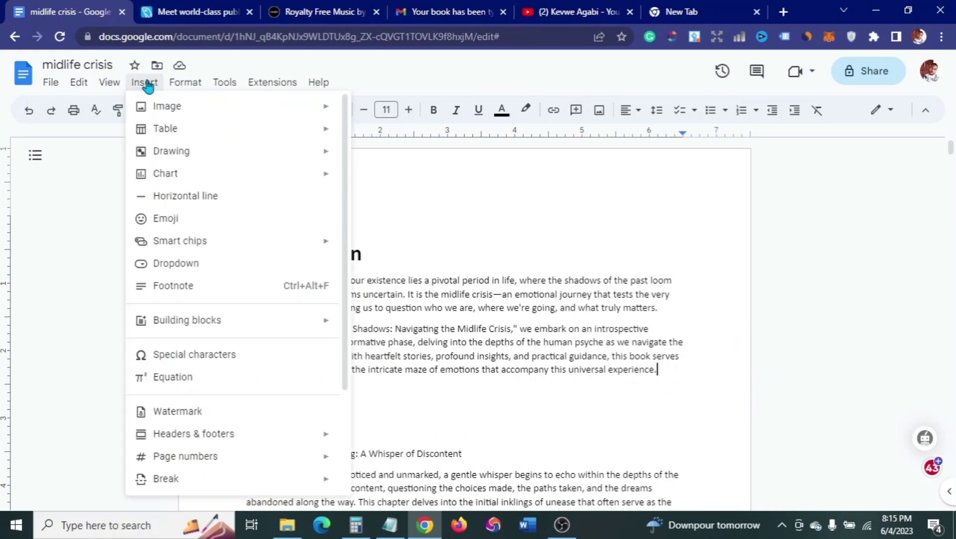
pyautogui.click(524, 228)
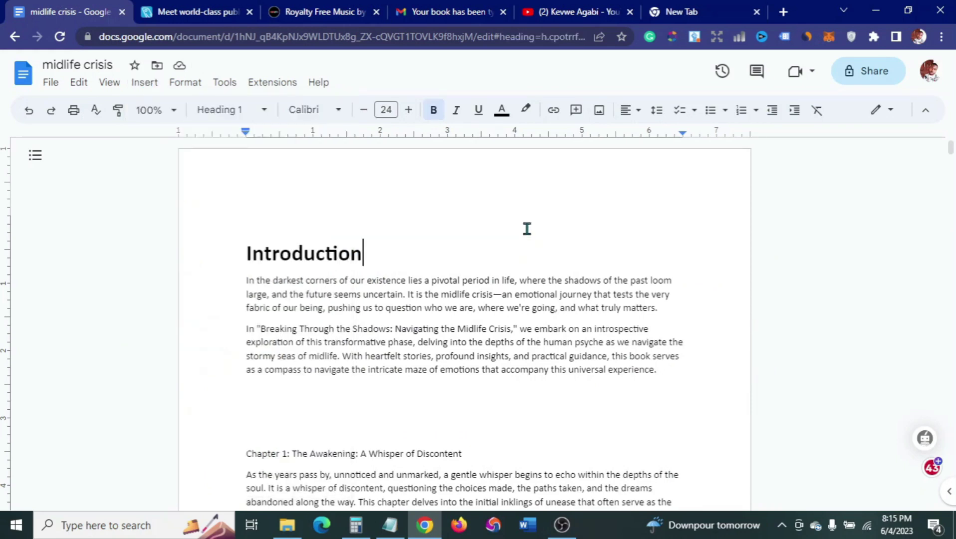
pyautogui.click(676, 370)
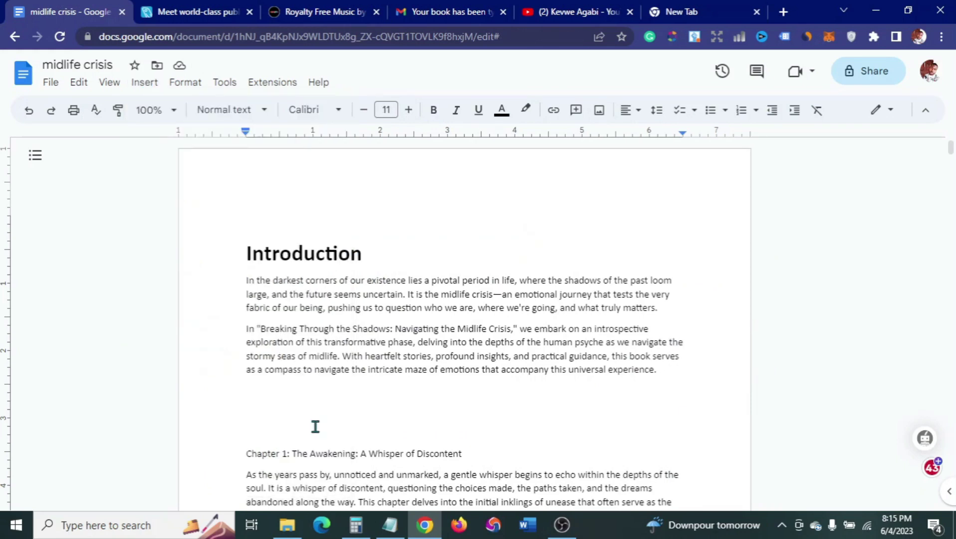
pyautogui.scroll(-4, 314, 426)
pyautogui.scroll(4, 315, 427)
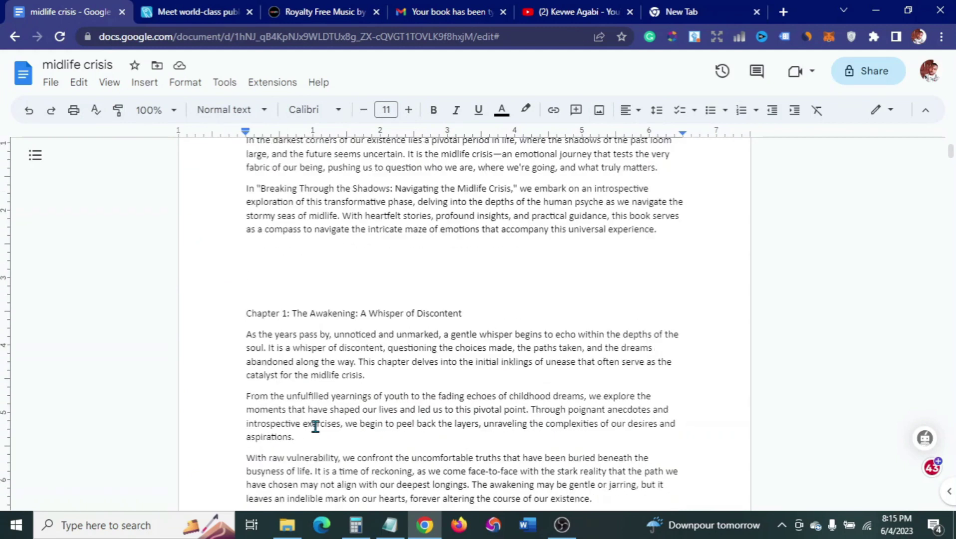
pyautogui.scroll(2, 564, 404)
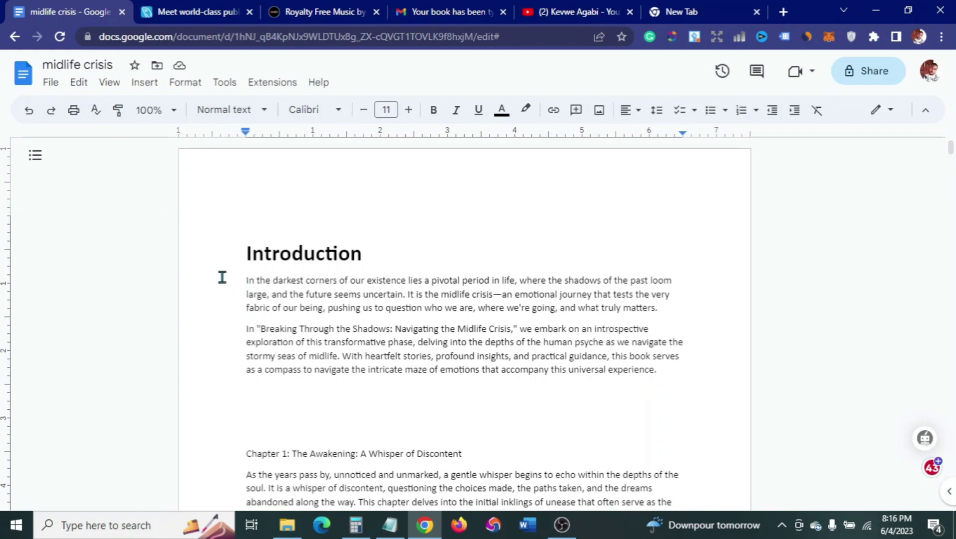
# Justify the text of the entire document
pyautogui.click(243, 253)
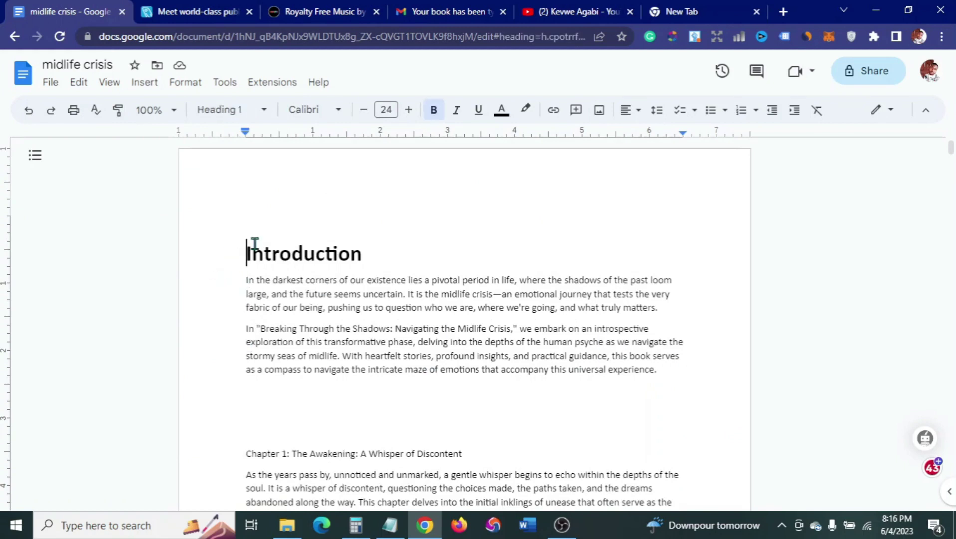
pyautogui.hotkey('ctrl', 'a')
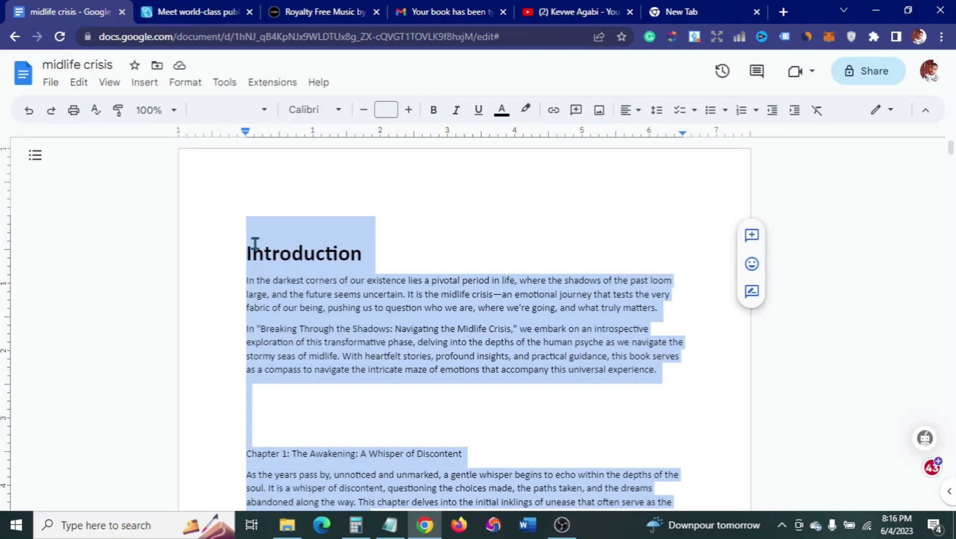
pyautogui.click(636, 114)
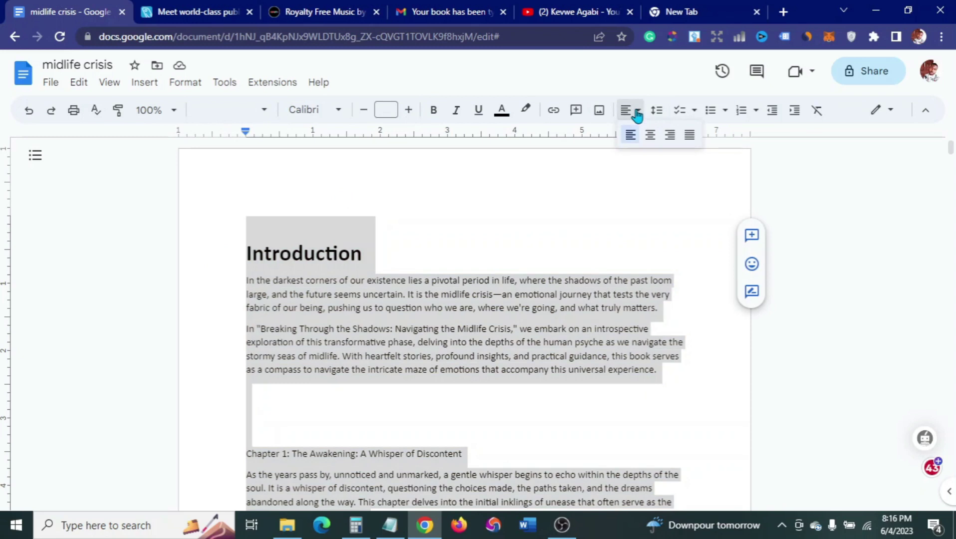
pyautogui.click(690, 135)
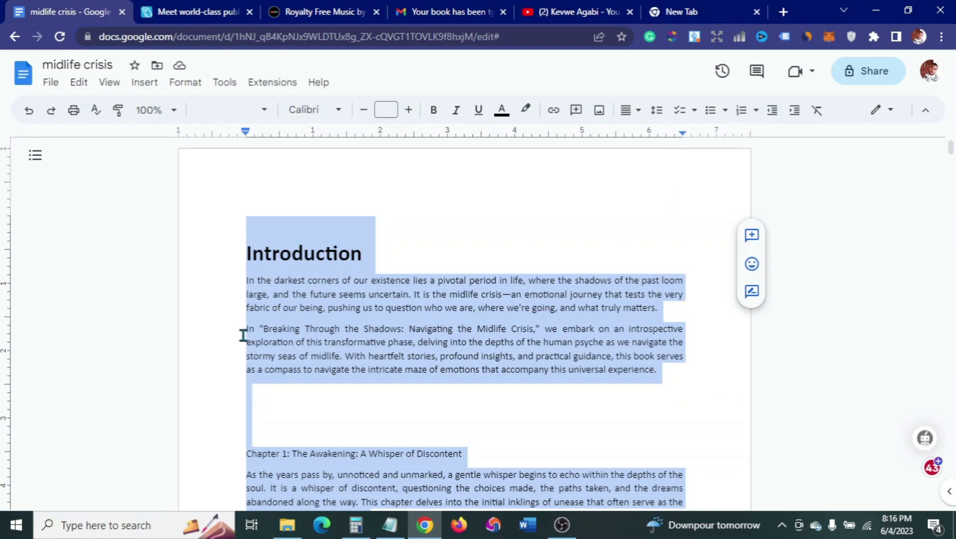
pyautogui.click(290, 440)
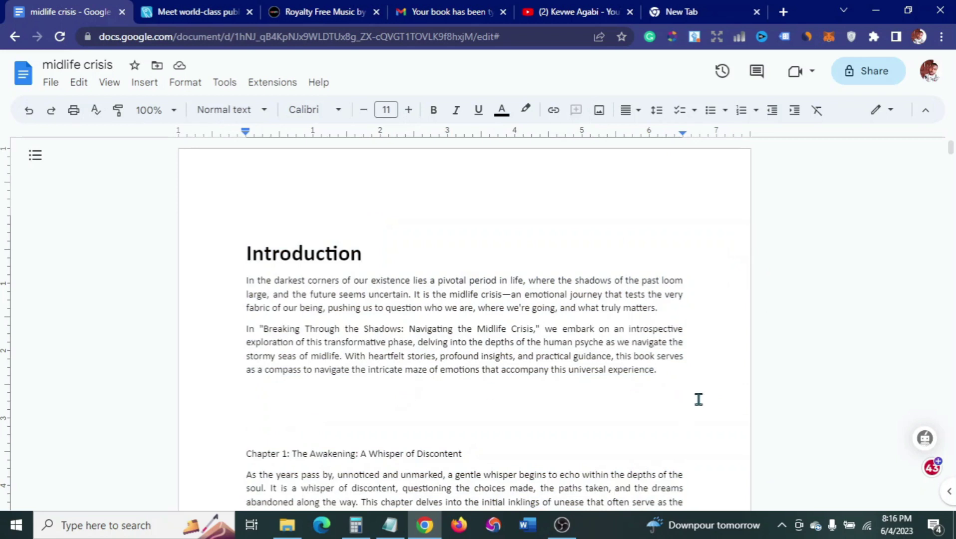
# Insert a page break after the Introduction's last paragraph and remove the blank lines above the "Chapter 1" title line
pyautogui.click(669, 369)
pyautogui.click(144, 88)
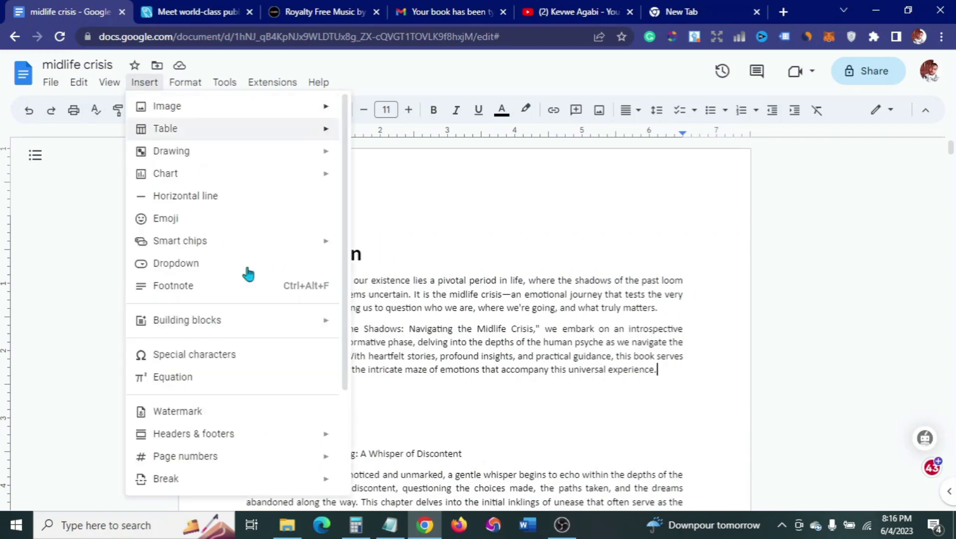
pyautogui.moveTo(217, 482)
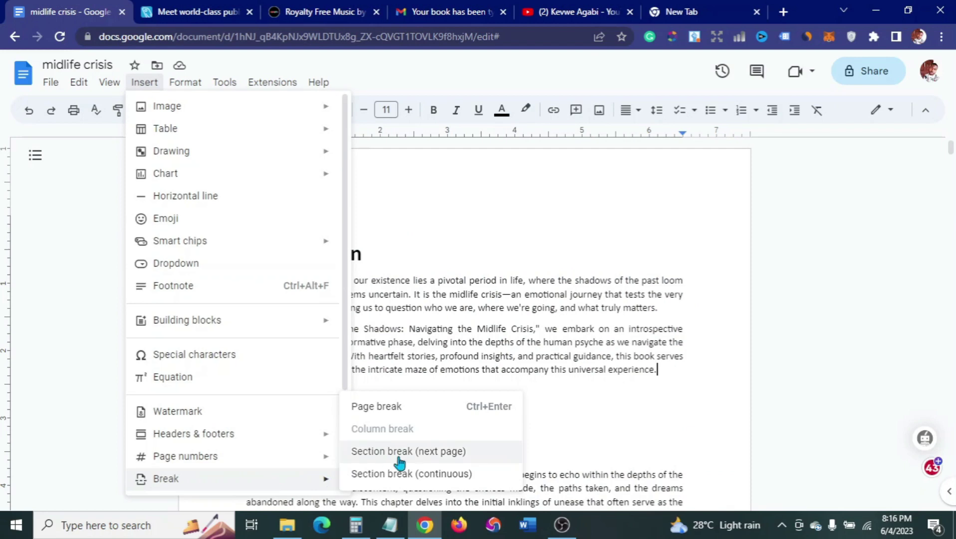
pyautogui.click(415, 412)
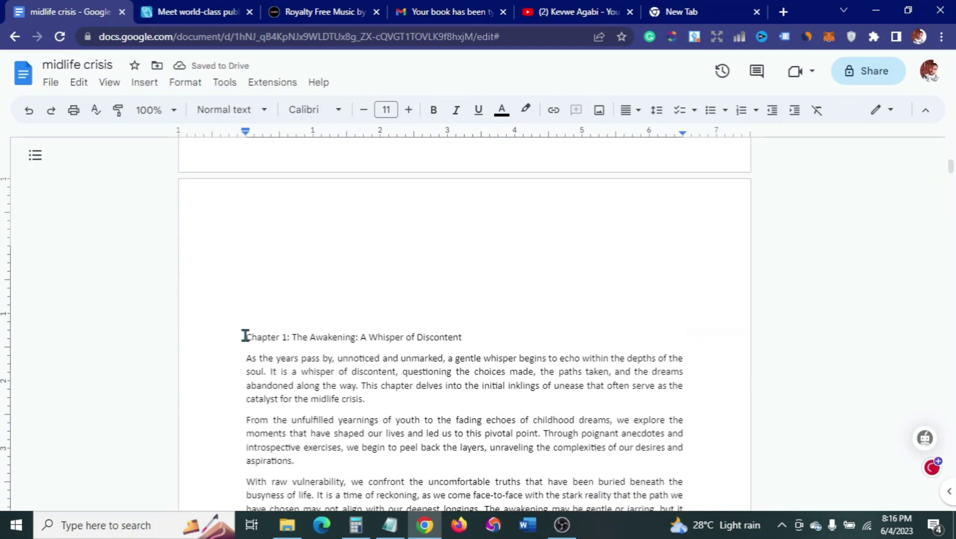
pyautogui.press('BackSpace')
pyautogui.press('BackSpace')
pyautogui.press('BackSpace')
pyautogui.press('BackSpace')
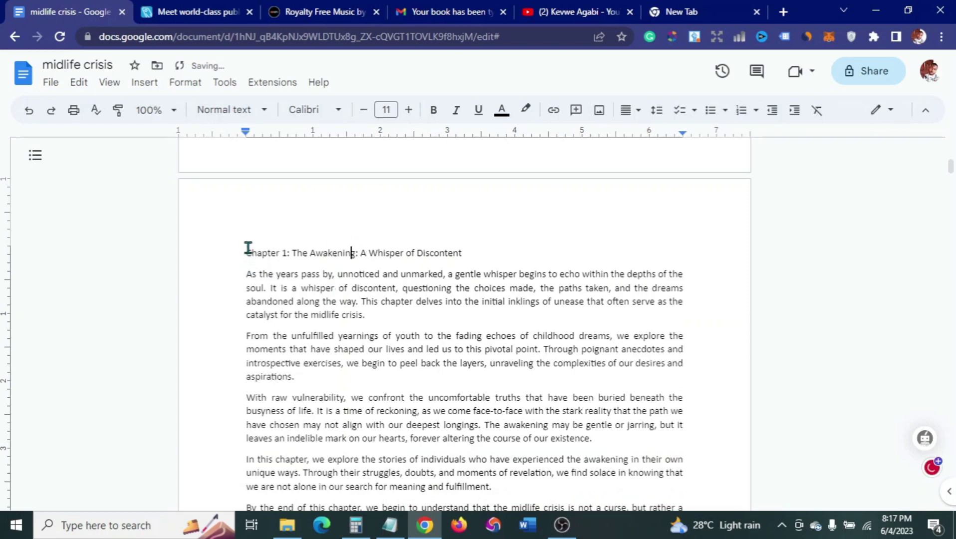
# Apply the Heading 1 style to the "Chapter 1: The Awakening: A Whisper of Discontent" line
pyautogui.moveTo(242, 254); pyautogui.dragTo(479, 245)
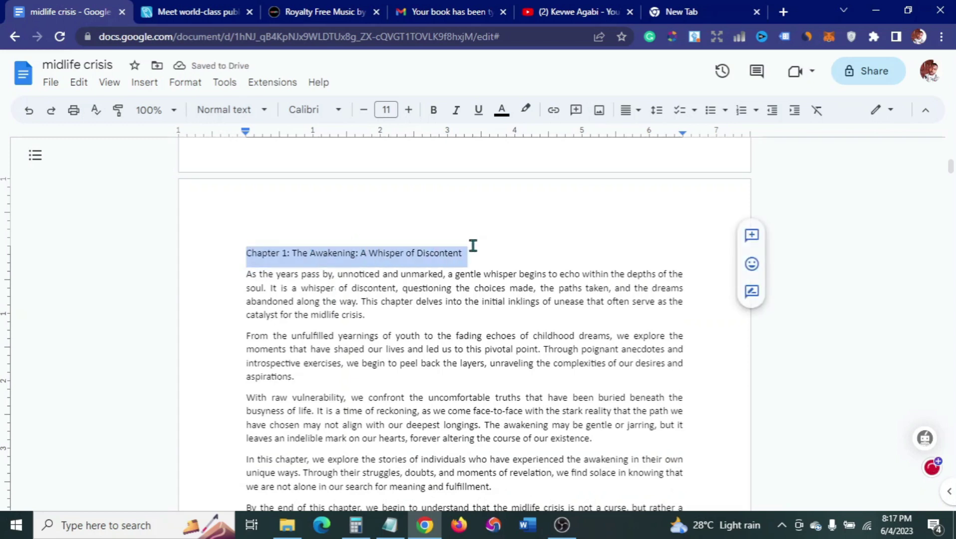
pyautogui.click(265, 111)
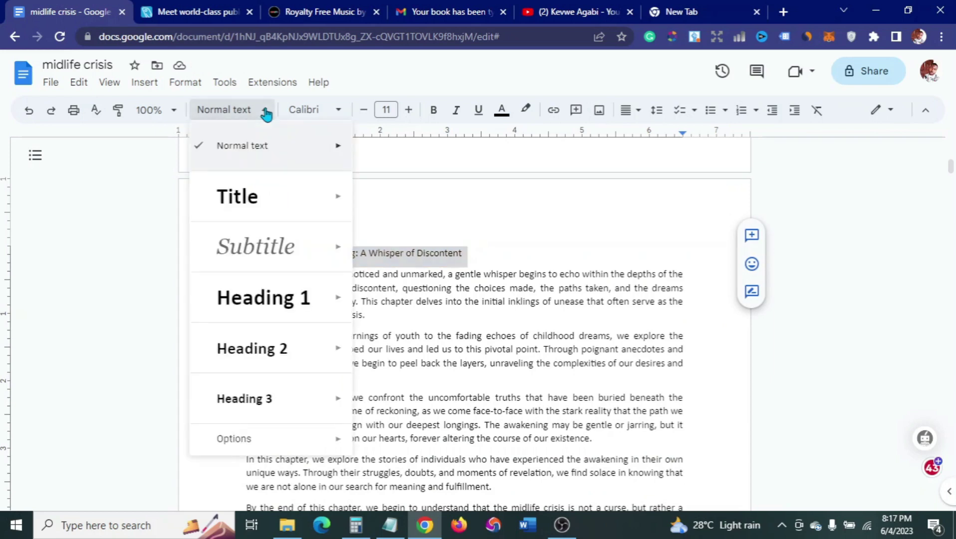
pyautogui.moveTo(320, 300)
pyautogui.click(399, 285)
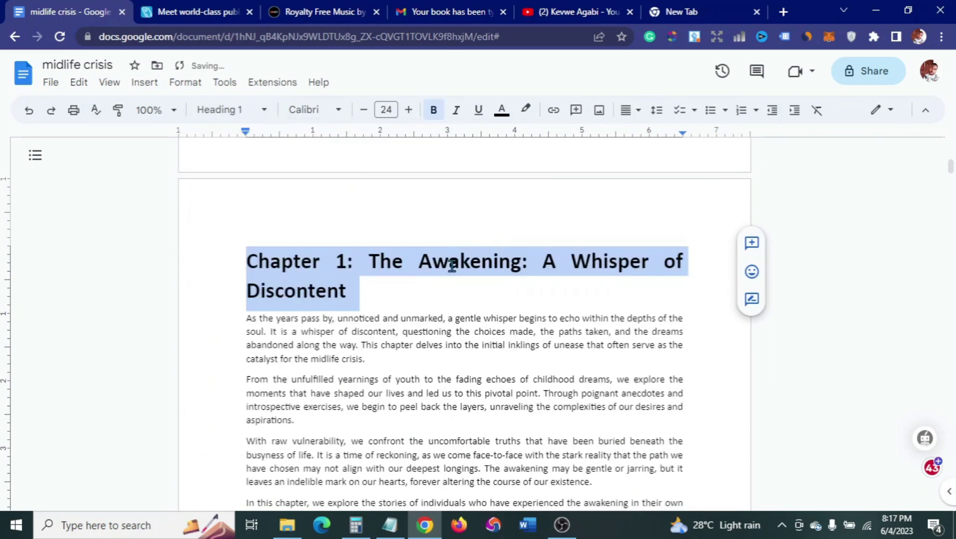
# Remove the "Chapter 1:" prefix from the heading so it reads "The Awakening: A Whisper of Discontent", keeping the page break before it
pyautogui.click(368, 265)
pyautogui.press('BackSpace')
pyautogui.press('BackSpace')
pyautogui.press('BackSpace')
pyautogui.press('BackSpace')
pyautogui.press('BackSpace')
pyautogui.press('BackSpace')
pyautogui.press('BackSpace')
pyautogui.press('BackSpace')
pyautogui.press('BackSpace')
pyautogui.press('BackSpace')
pyautogui.press('BackSpace')
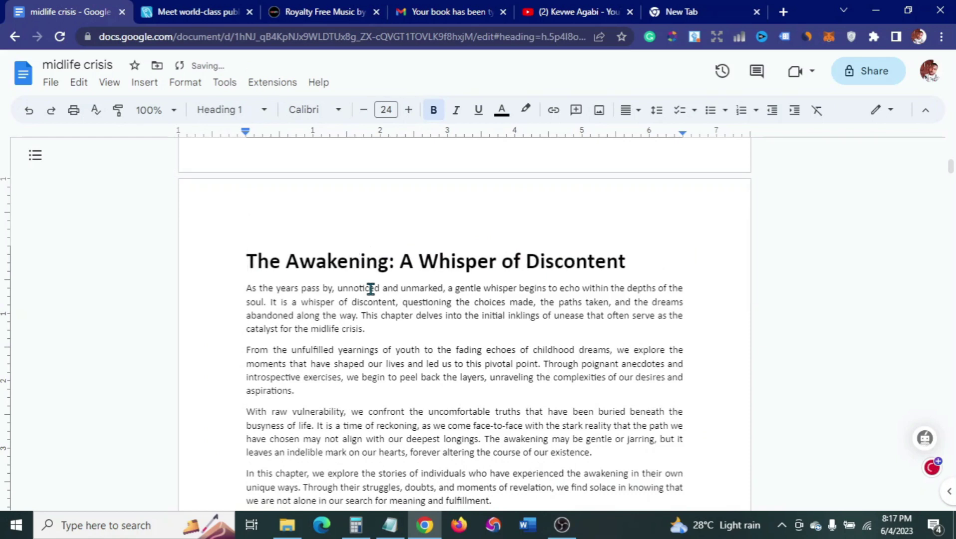
pyautogui.press('BackSpace')
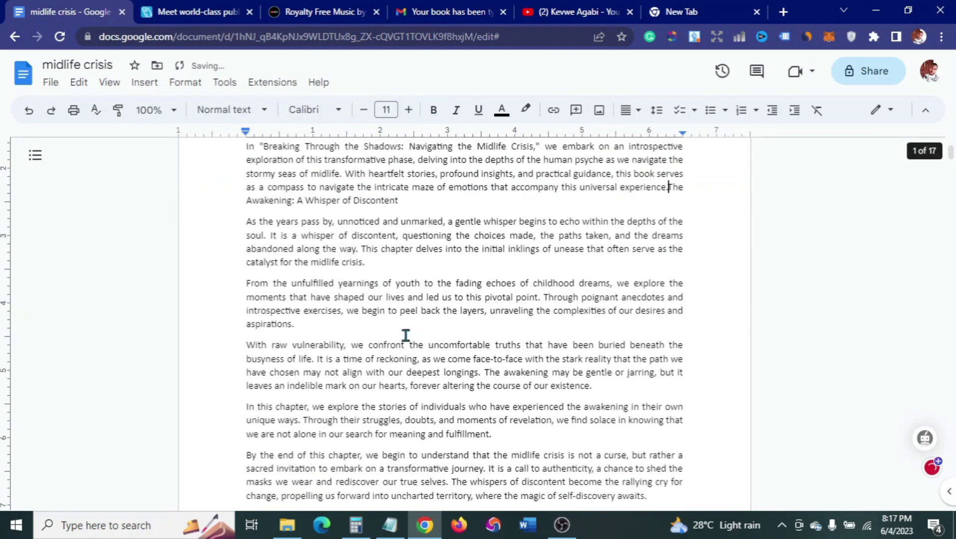
pyautogui.hotkey('ctrl', 'z')
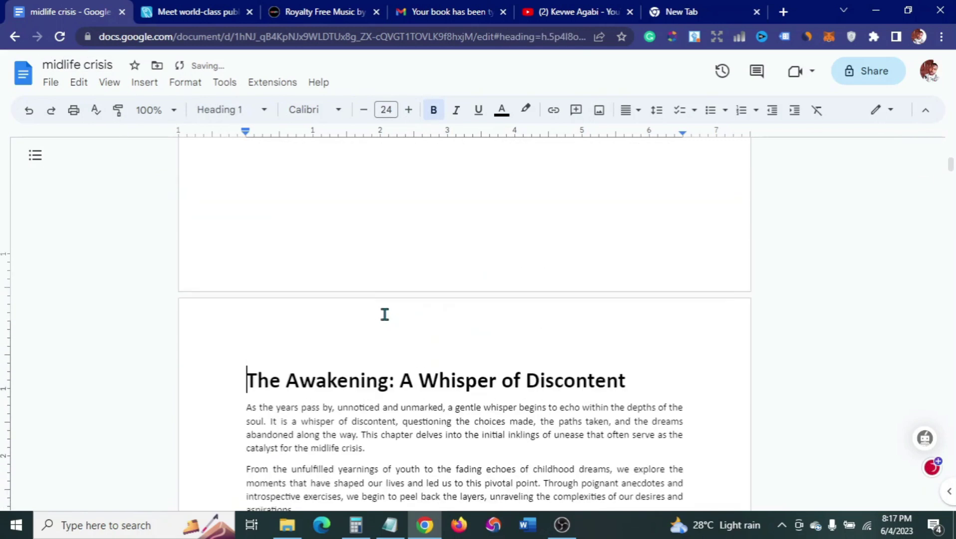
# Insert a page break after the last paragraph of "The Awakening" chapter, which ends with "self-discovery awaits."
pyautogui.scroll(-8, 352, 315)
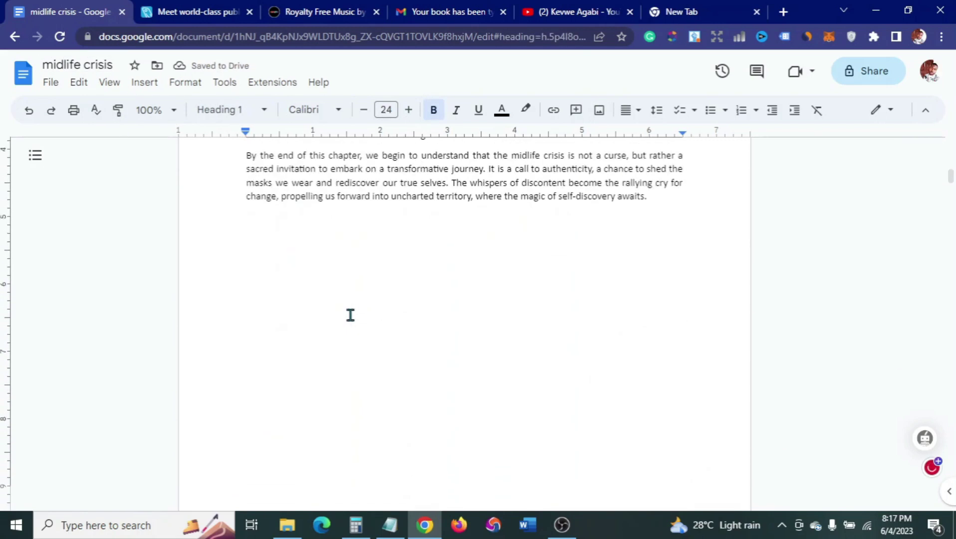
pyautogui.scroll(4, 350, 315)
pyautogui.scroll(-12, 350, 315)
pyautogui.scroll(4, 350, 315)
pyautogui.scroll(4, 350, 315)
pyautogui.click(664, 271)
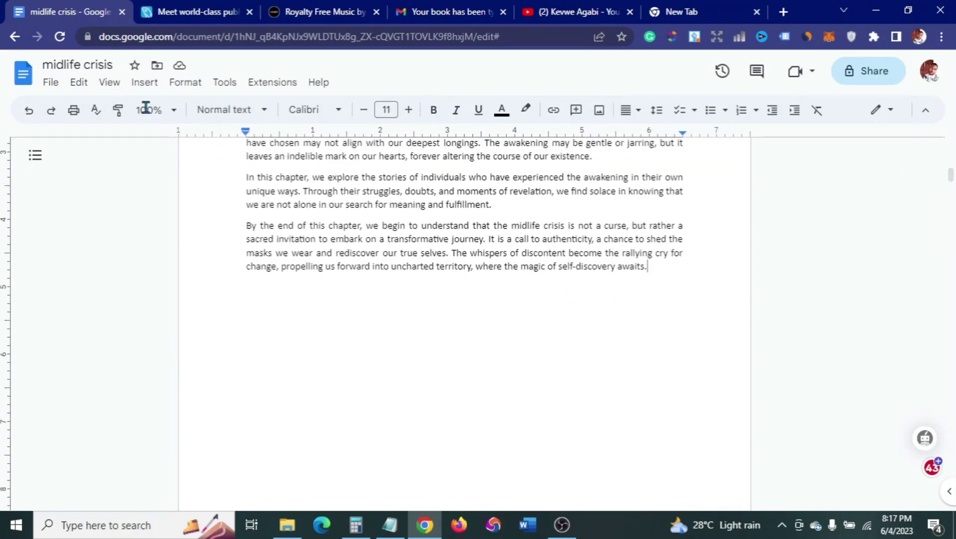
pyautogui.click(145, 84)
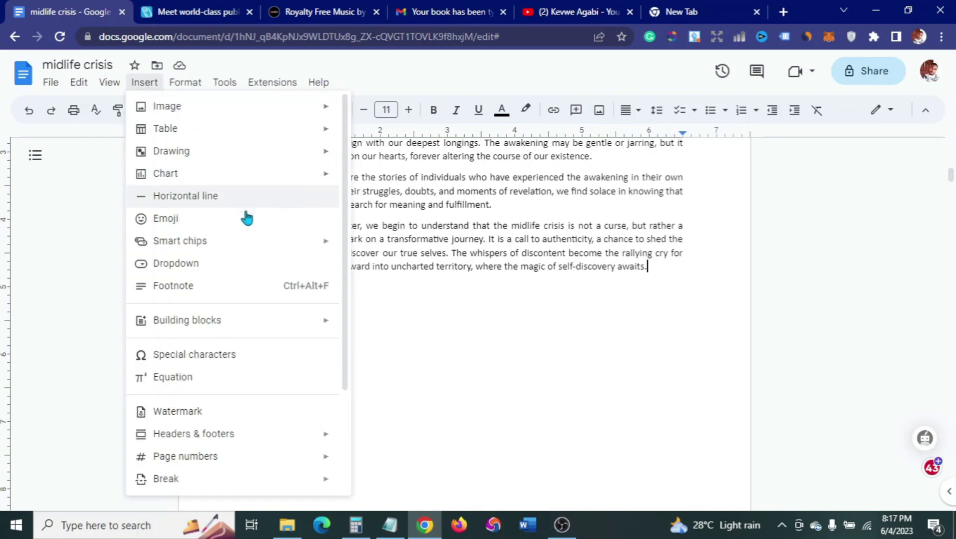
pyautogui.moveTo(248, 481)
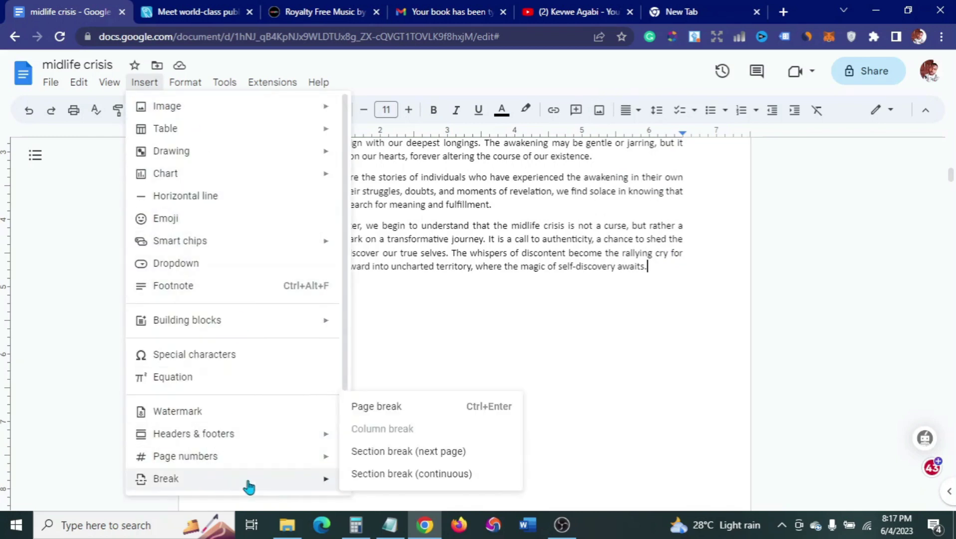
pyautogui.click(385, 412)
# Delete the blank lines above the "Chapter 2: The Tug of the Past: Reflections on Youth and Dreams" line
pyautogui.scroll(3, 457, 356)
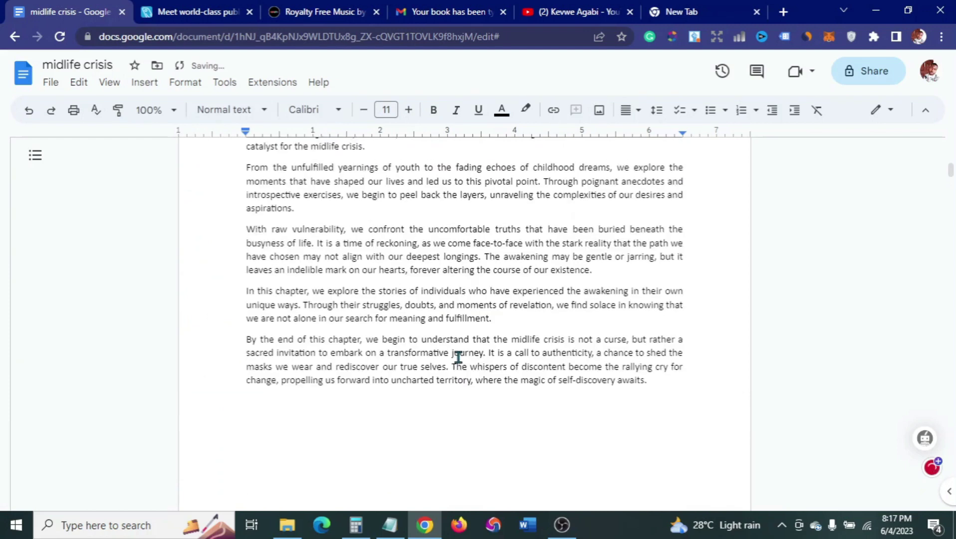
pyautogui.scroll(-10, 458, 357)
pyautogui.scroll(3, 455, 356)
pyautogui.doubleClick(270, 428)
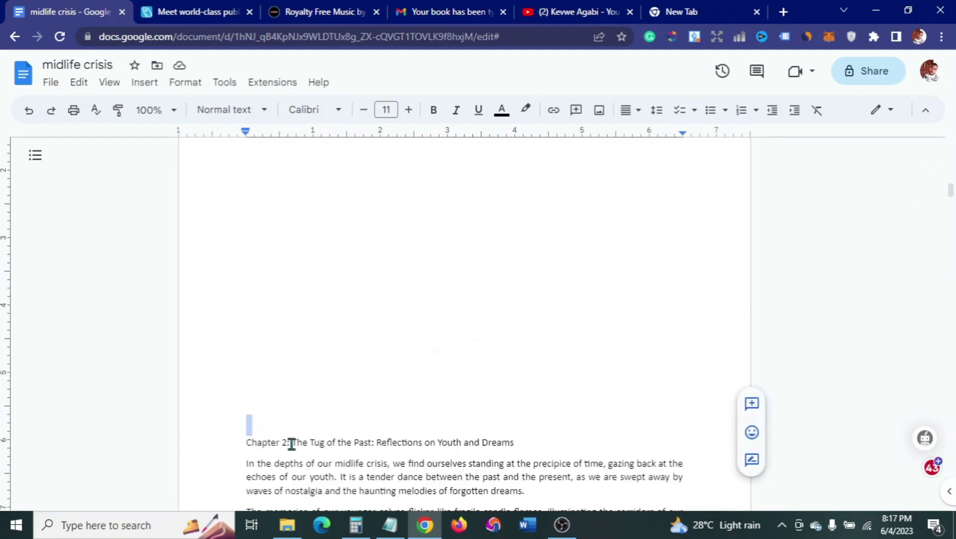
pyautogui.click(299, 420)
pyautogui.press('BackSpace')
pyautogui.press('BackSpace')
pyautogui.press('BackSpace')
pyautogui.press('BackSpace')
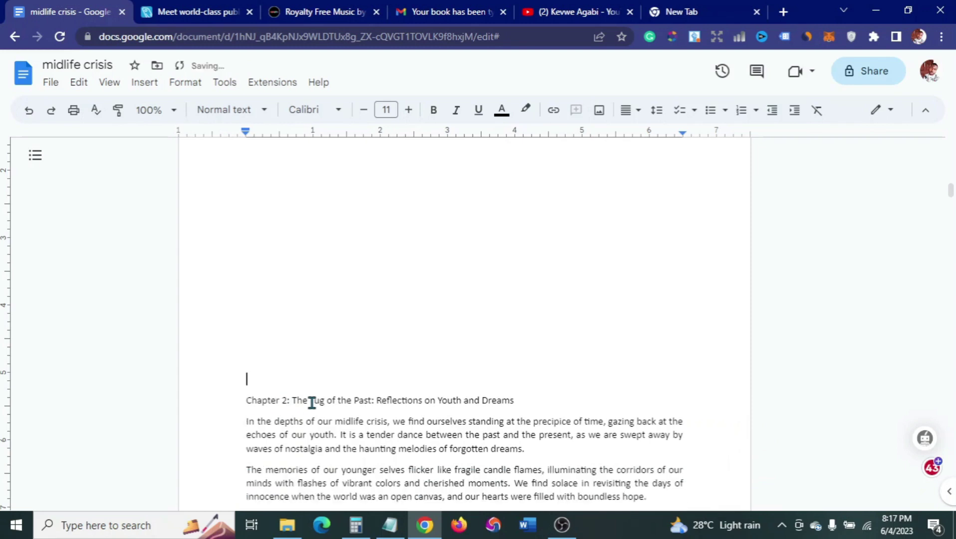
pyautogui.press('BackSpace')
pyautogui.press('BackSpace')
pyautogui.press('BackSpace')
pyautogui.press('BackSpace')
pyautogui.press('BackSpace')
pyautogui.press('BackSpace')
pyautogui.press('BackSpace')
pyautogui.press('BackSpace')
pyautogui.press('BackSpace')
pyautogui.press('BackSpace')
pyautogui.press('BackSpace')
pyautogui.press('BackSpace')
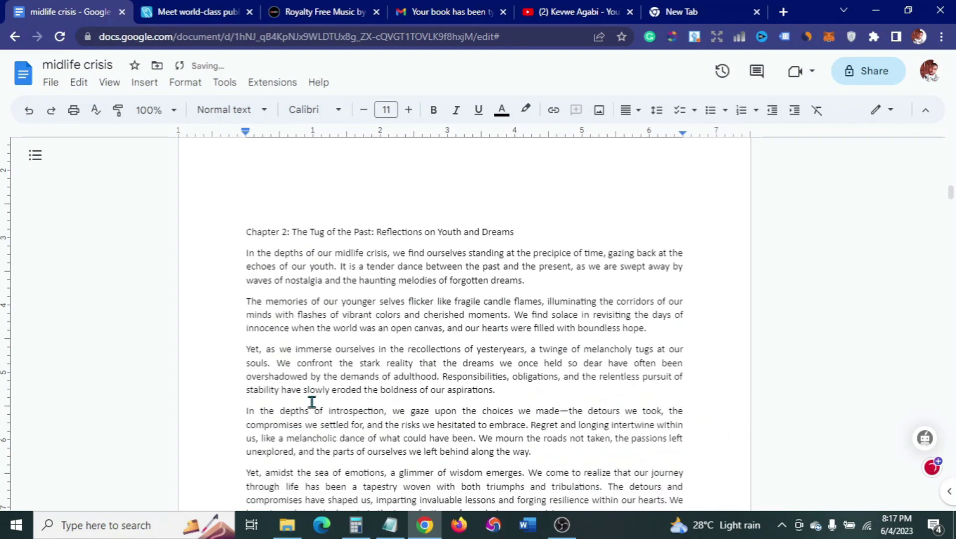
pyautogui.scroll(3, 410, 369)
pyautogui.scroll(3, 329, 352)
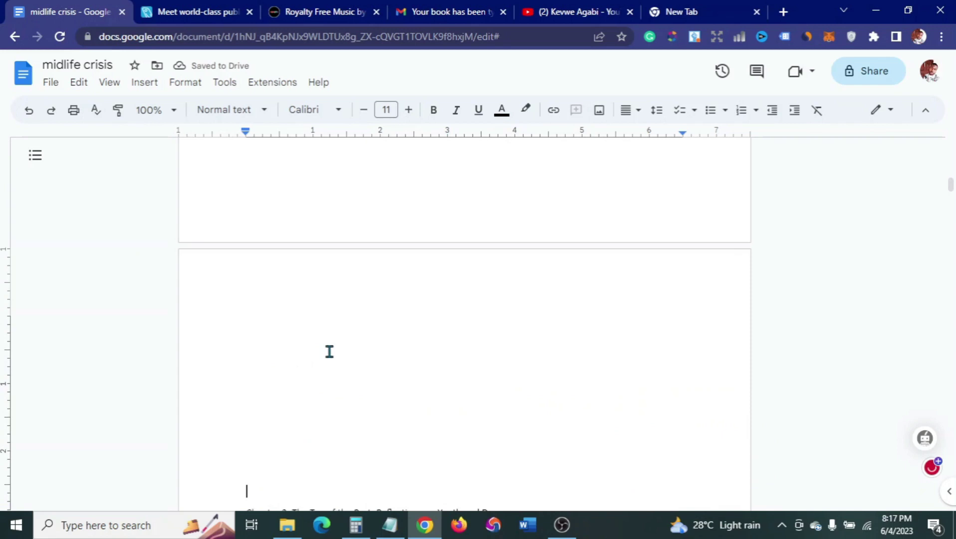
pyautogui.press('BackSpace')
pyautogui.press('BackSpace')
pyautogui.press('BackSpace')
pyautogui.press('BackSpace')
pyautogui.press('BackSpace')
pyautogui.press('BackSpace')
# Review the "Identity Crisis" chapter's formatting through to the start of Chapter 4
pyautogui.scroll(10, 329, 351)
pyautogui.click(371, 184)
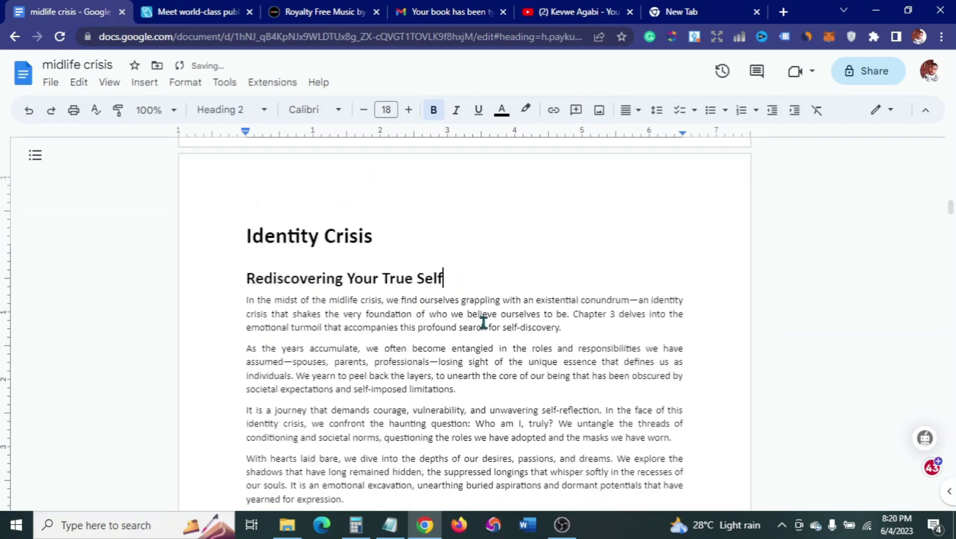
pyautogui.scroll(-9, 483, 323)
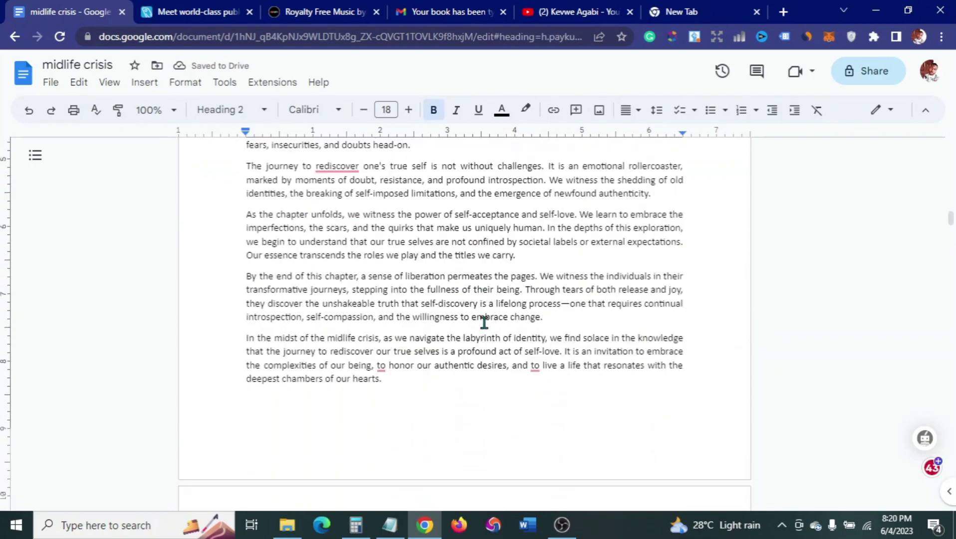
pyautogui.scroll(-5, 484, 322)
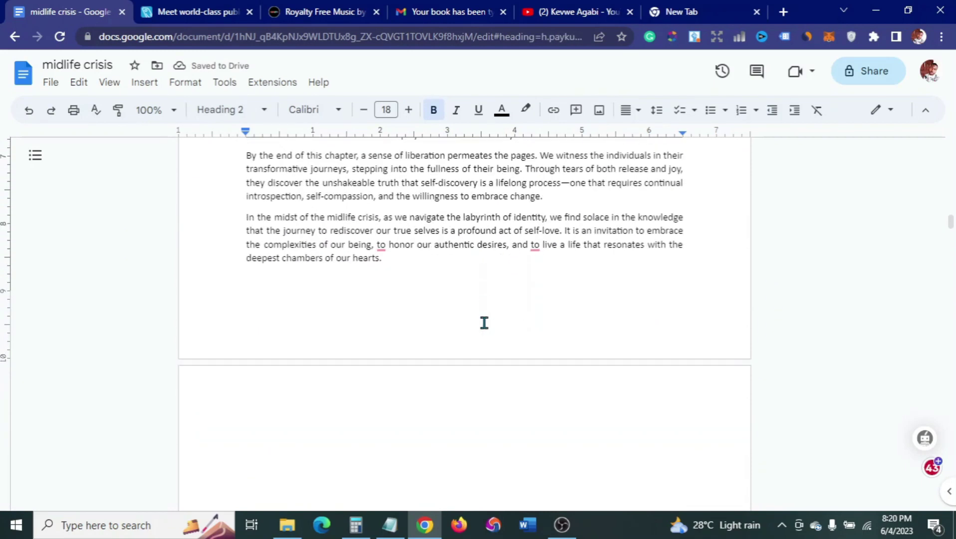
pyautogui.scroll(-3, 484, 322)
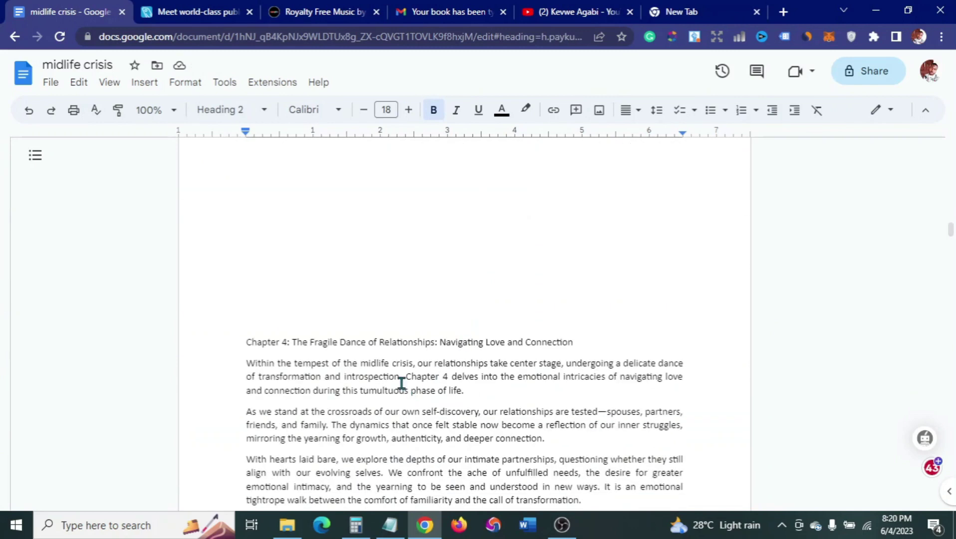
pyautogui.scroll(2, 389, 349)
pyautogui.scroll(2, 389, 351)
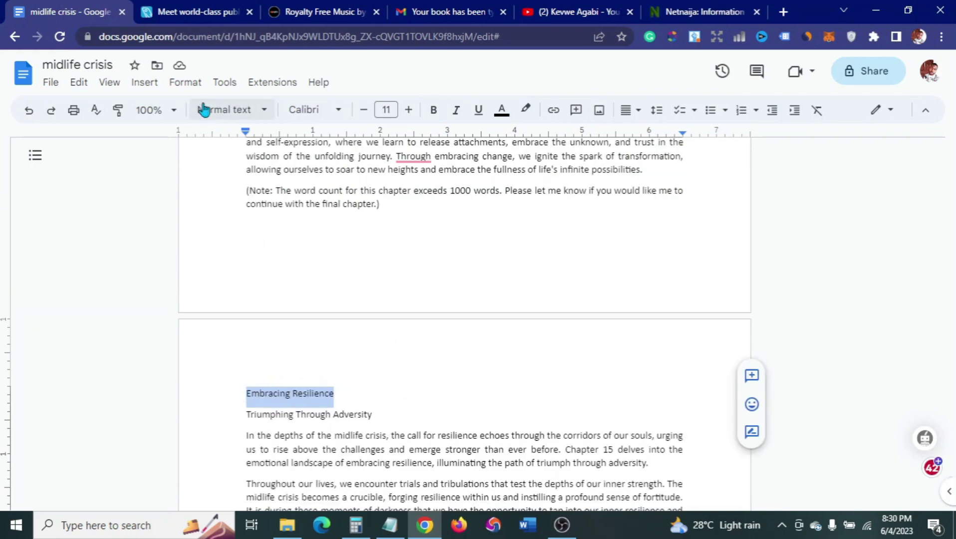
# Open the paragraph style choices for the selected "Embracing Resilience" chapter title
pyautogui.click(242, 111)
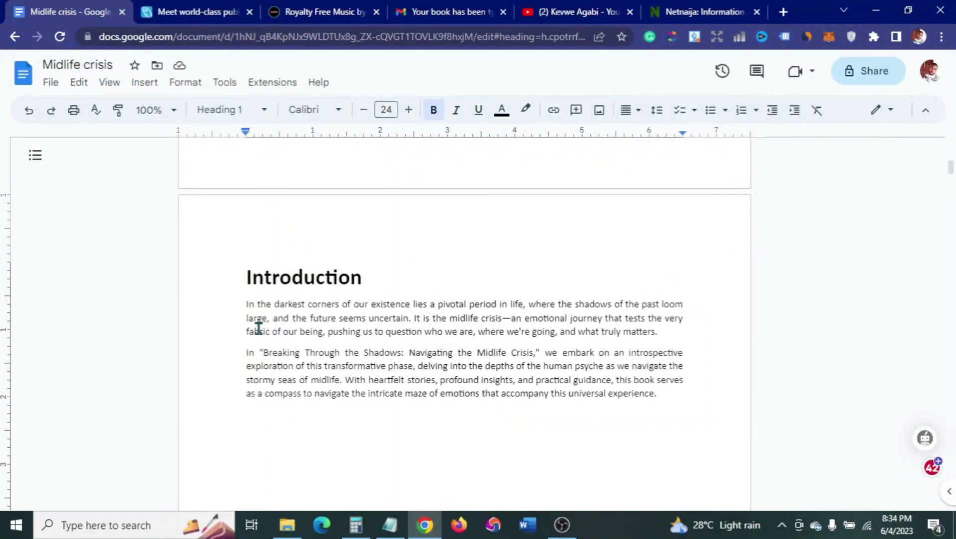
pyautogui.moveTo(242, 312); pyautogui.dragTo(666, 394)
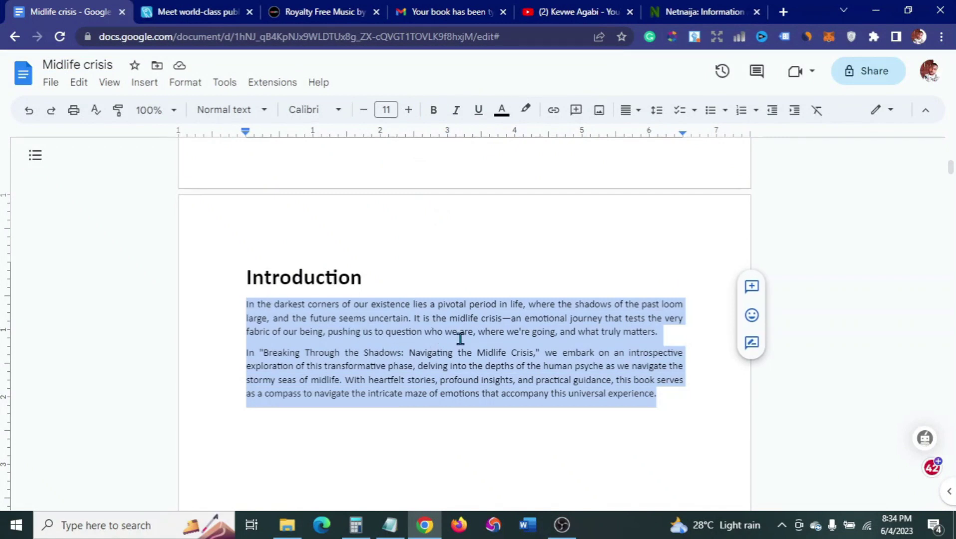
pyautogui.click(422, 332)
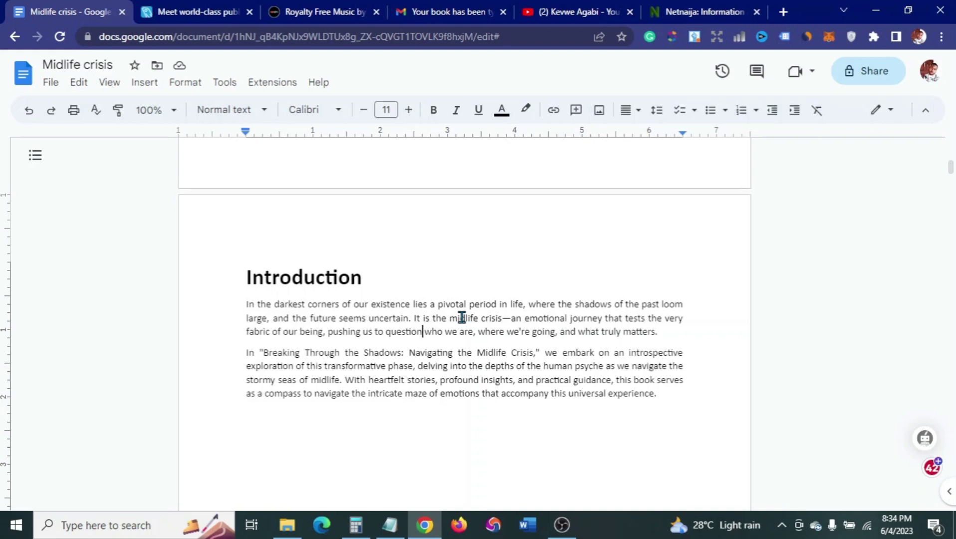
pyautogui.hotkey('ctrl', 'a')
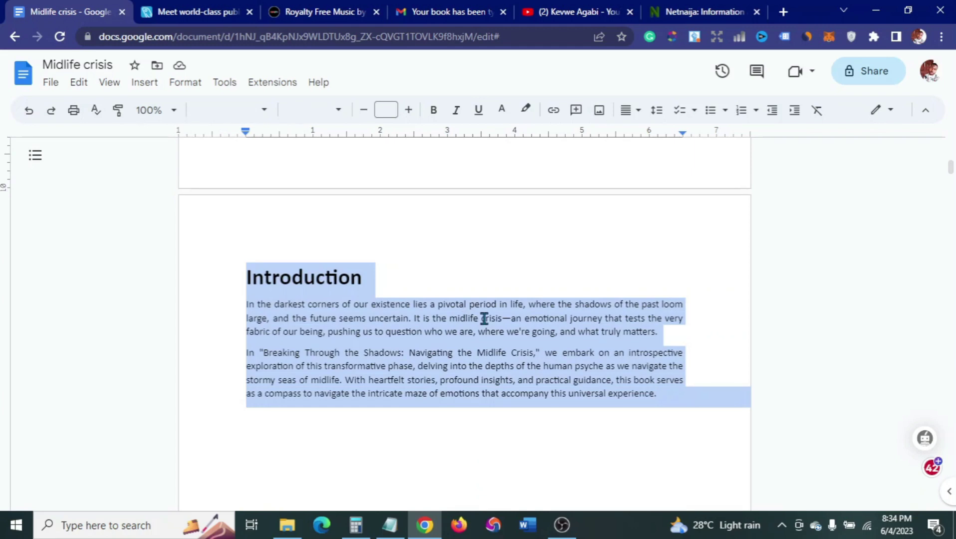
pyautogui.click(484, 318)
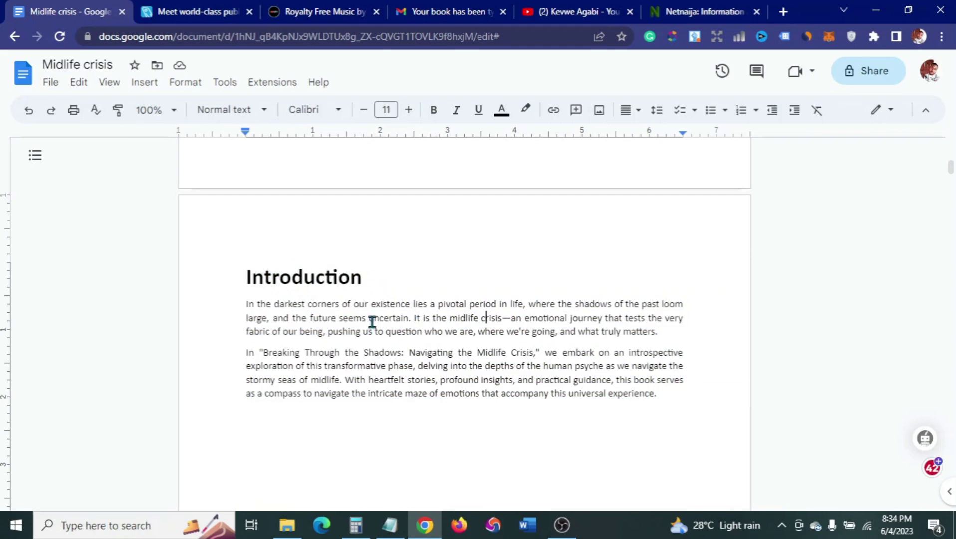
# Download the "Midlife crisis" document as a Microsoft Word (.docx) file
pyautogui.click(52, 83)
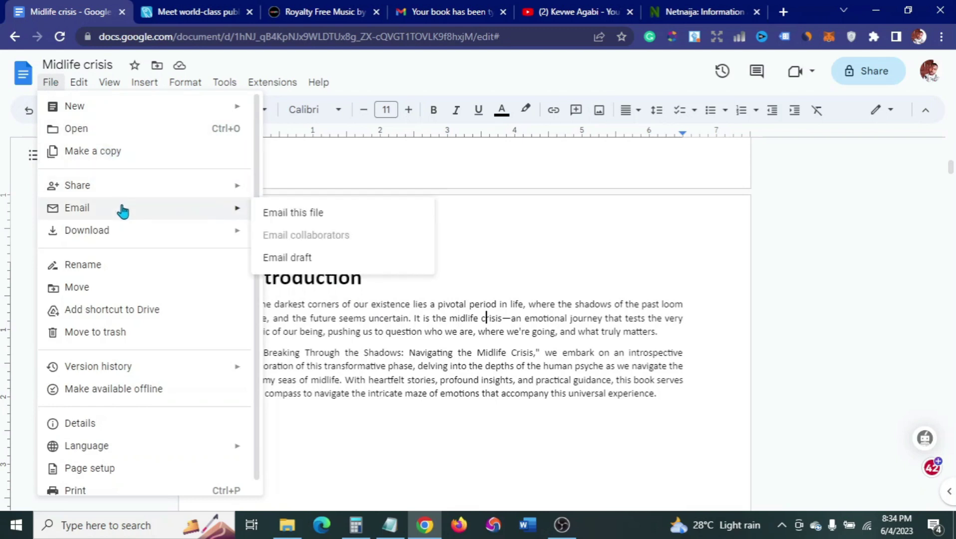
pyautogui.moveTo(141, 237)
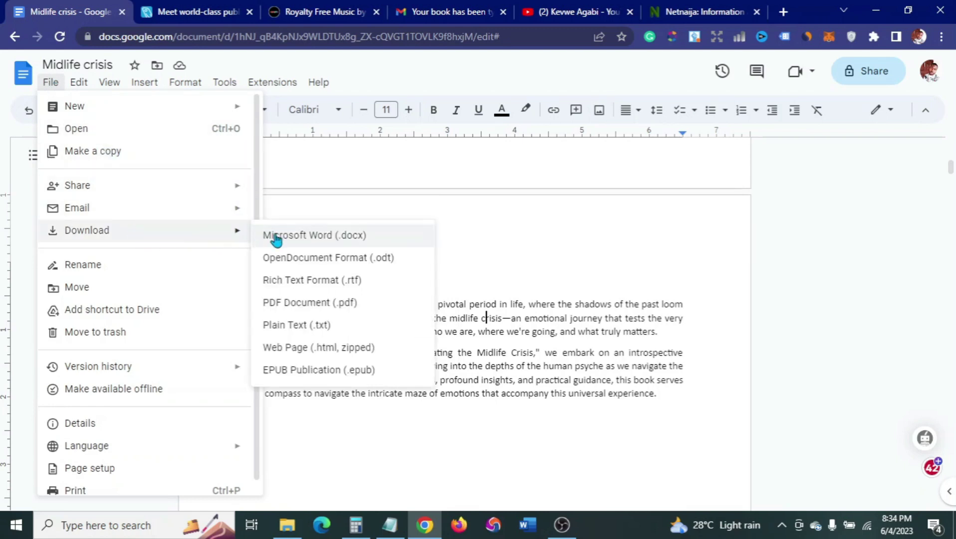
pyautogui.click(311, 229)
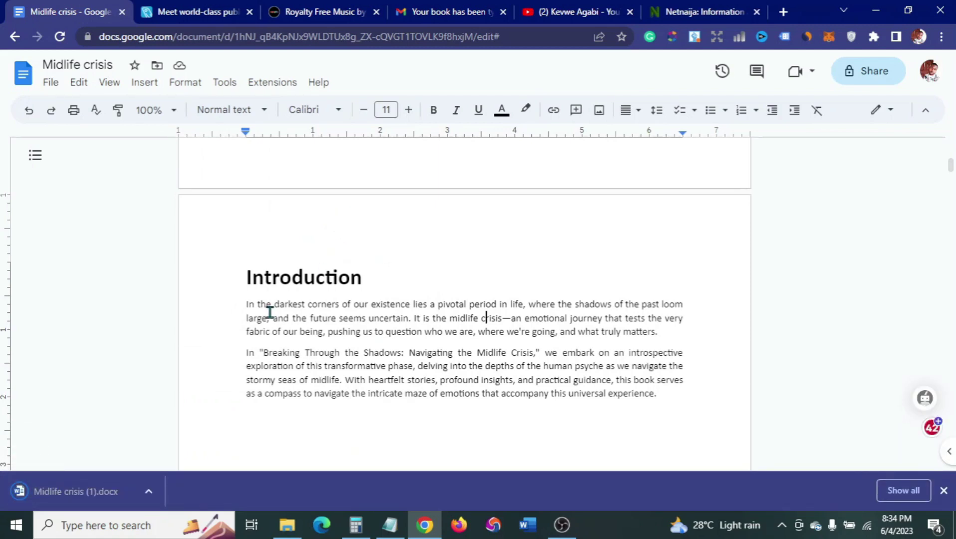
# Switch to Reedsy and start importing a document from the Books page
pyautogui.click(189, 12)
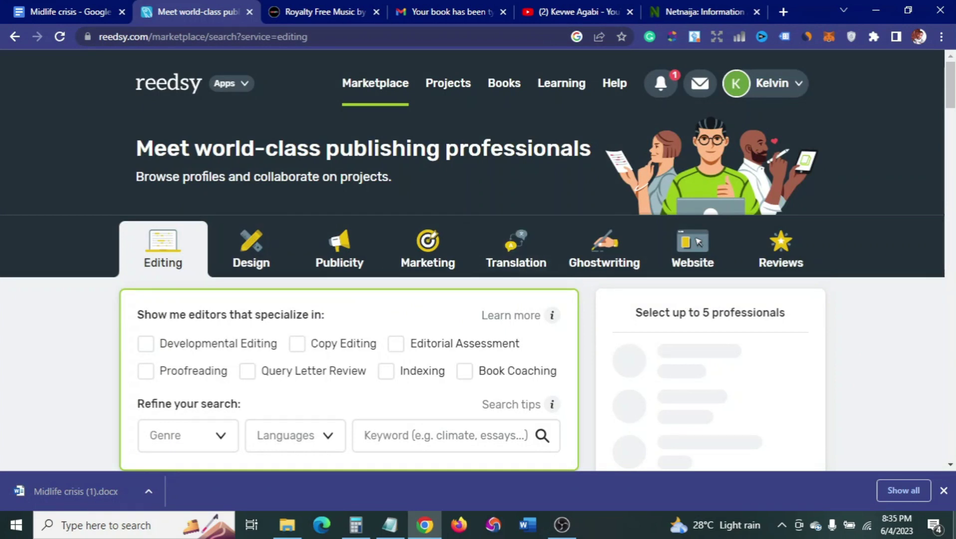
pyautogui.click(944, 490)
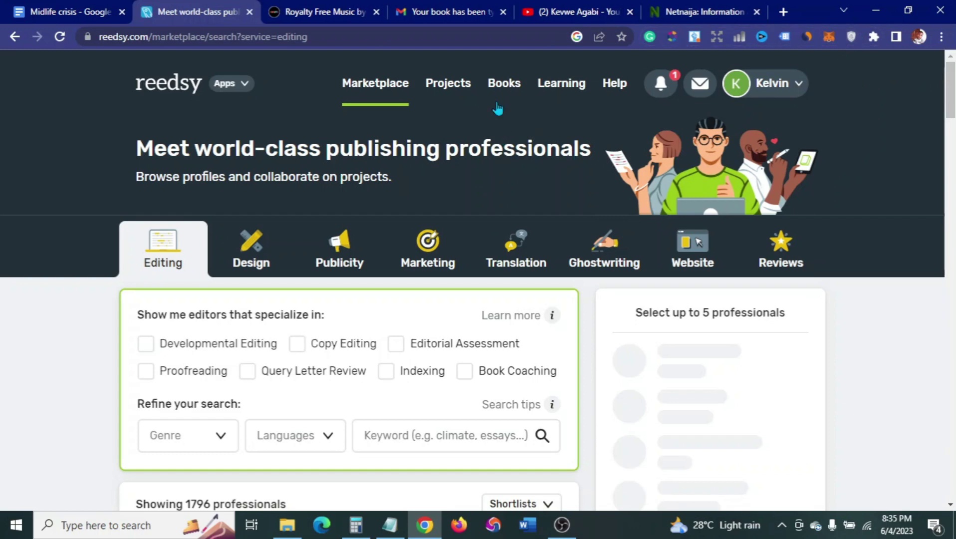
pyautogui.click(502, 82)
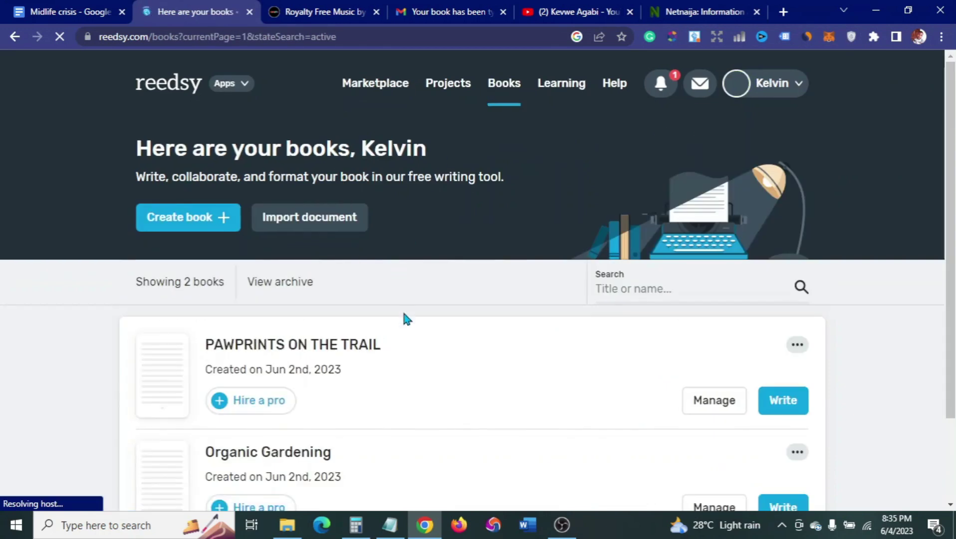
pyautogui.scroll(-1, 393, 327)
pyautogui.click(318, 220)
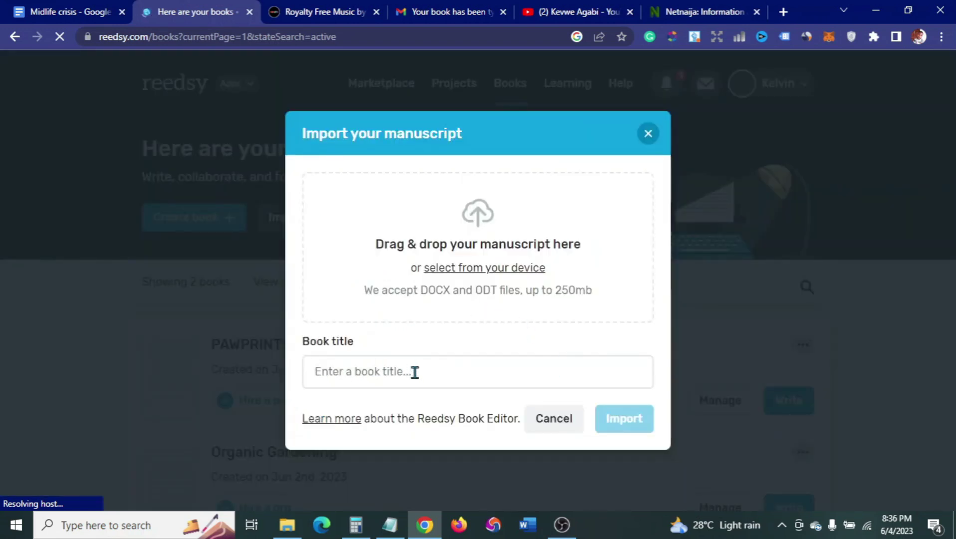
# Copy "Breaking Through the Shadows" from the Notepad notes and paste it as the book title of the manuscript import
pyautogui.moveTo(390, 526)
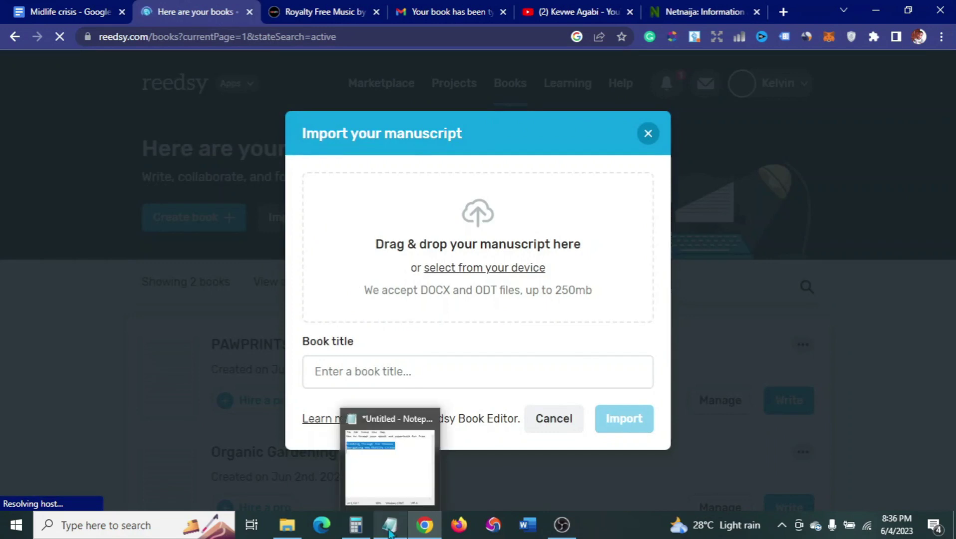
pyautogui.click(390, 529)
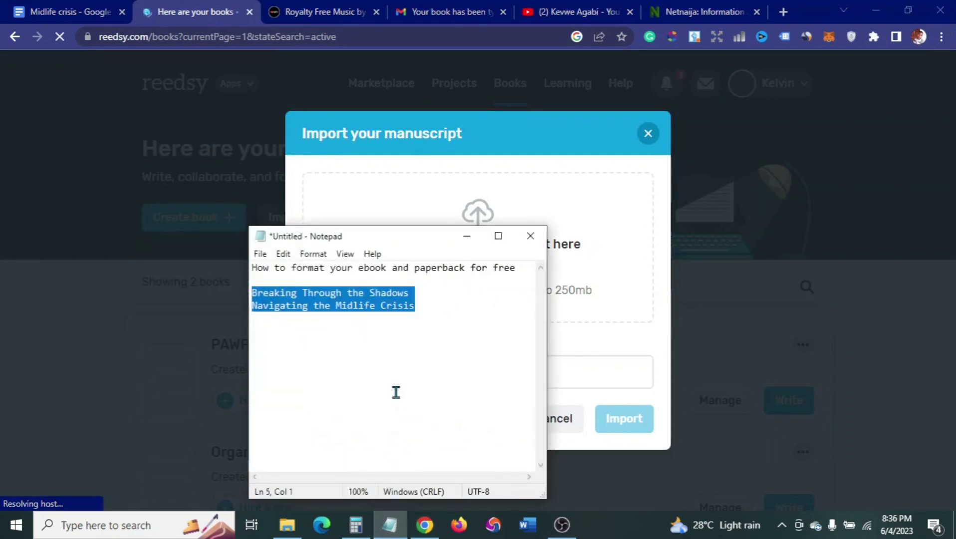
pyautogui.click(402, 302)
pyautogui.moveTo(412, 295); pyautogui.dragTo(252, 298)
pyautogui.rightClick(273, 291)
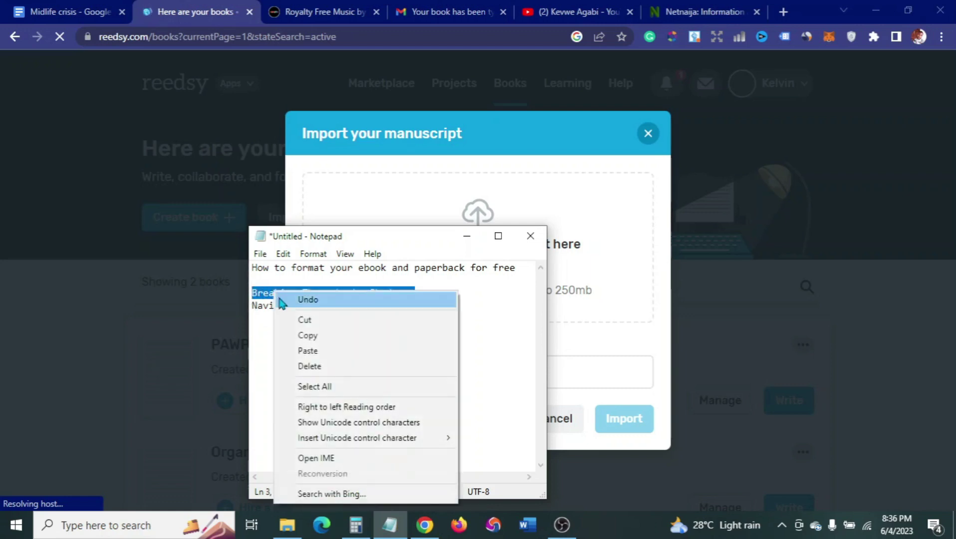
pyautogui.click(294, 336)
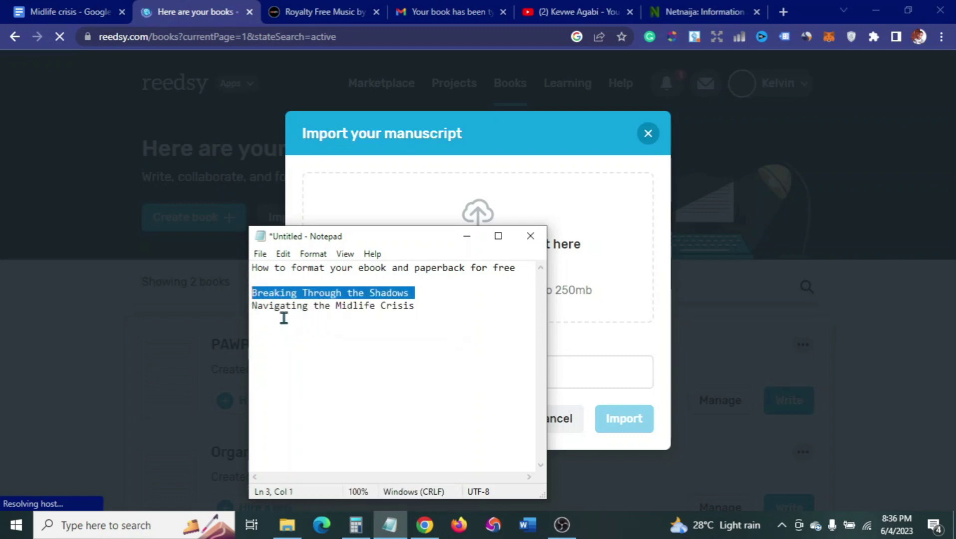
pyautogui.click(467, 237)
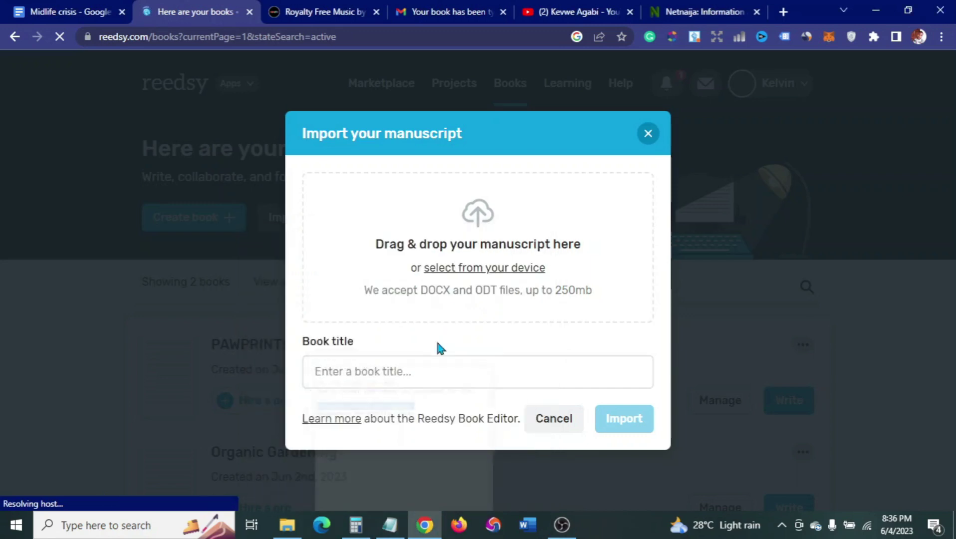
pyautogui.click(432, 367)
pyautogui.rightClick(432, 366)
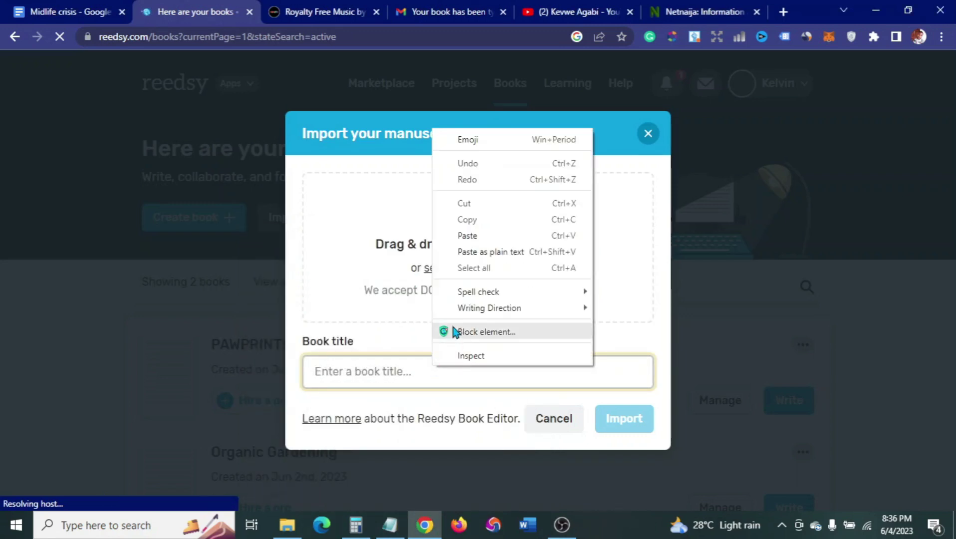
pyautogui.click(459, 235)
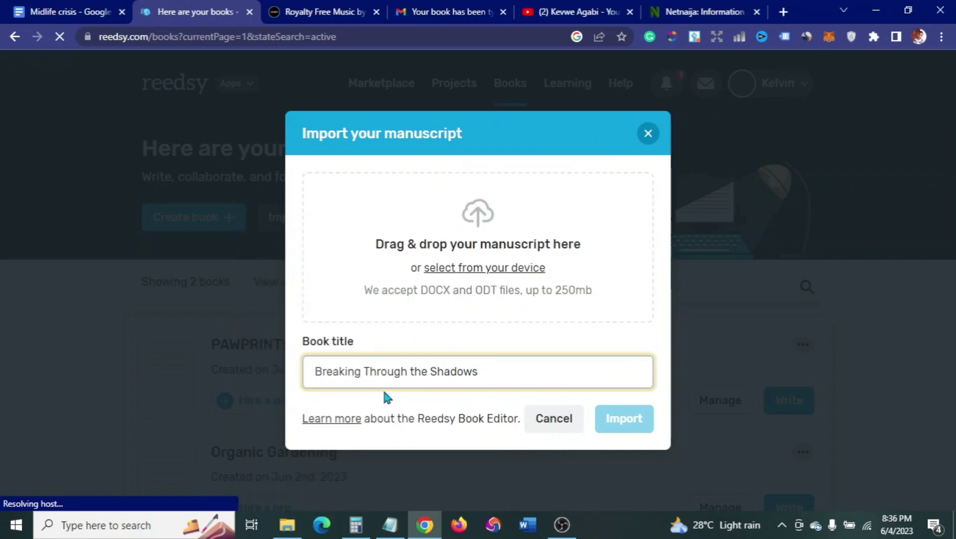
# Choose the "Midlife crisis (1)" Word file from Downloads as the manuscript and import it
pyautogui.click(469, 272)
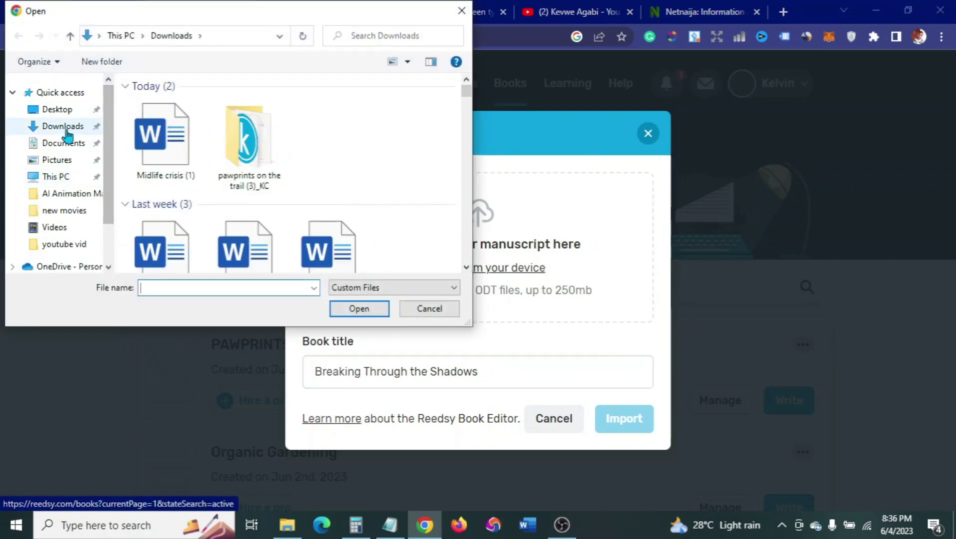
pyautogui.click(165, 168)
pyautogui.click(343, 308)
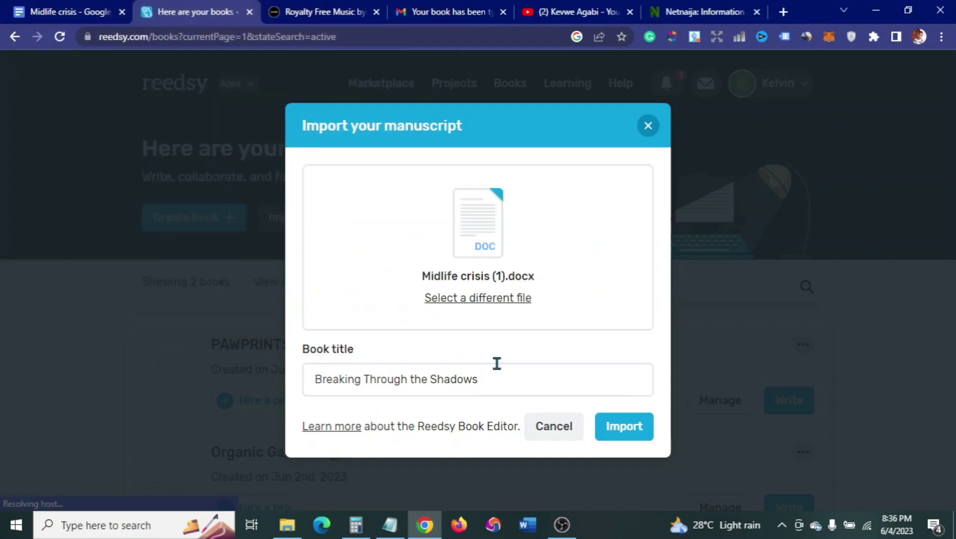
pyautogui.click(634, 427)
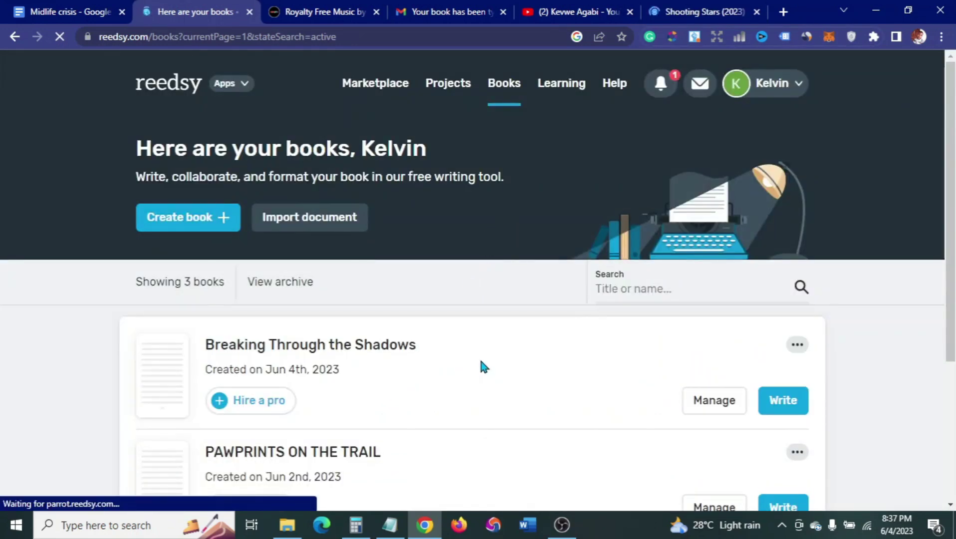
# Open the settings of the "Breaking Through the Shadows" book
pyautogui.click(715, 408)
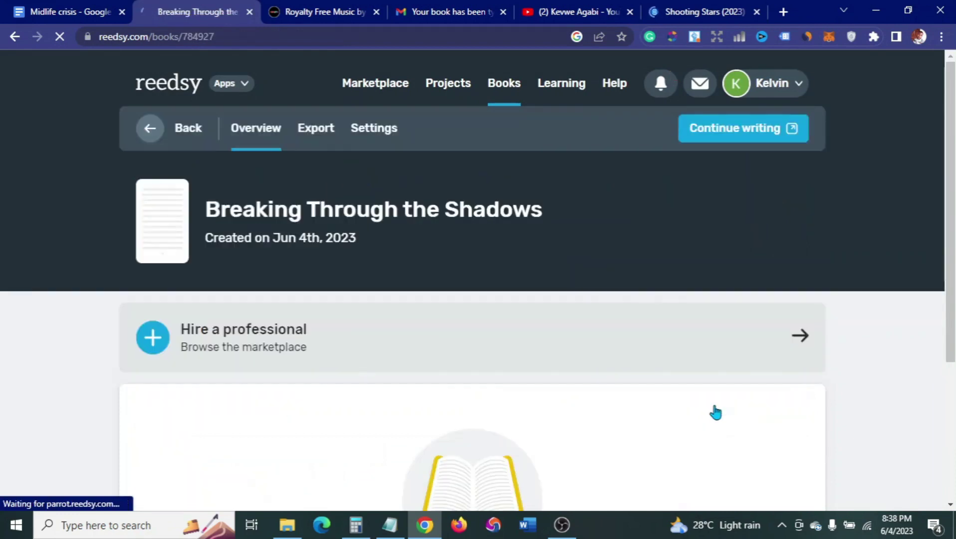
pyautogui.click(385, 142)
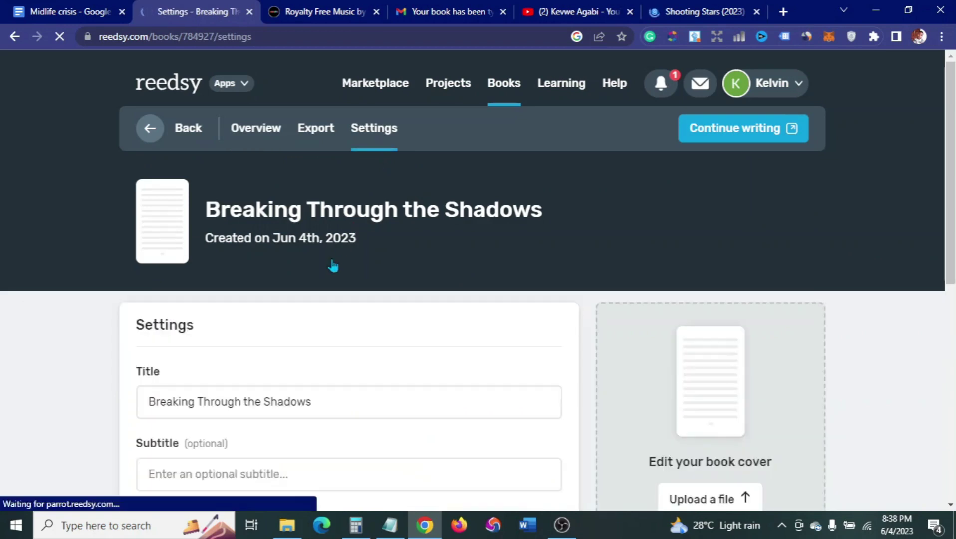
pyautogui.scroll(-1, 332, 266)
pyautogui.scroll(-1, 333, 266)
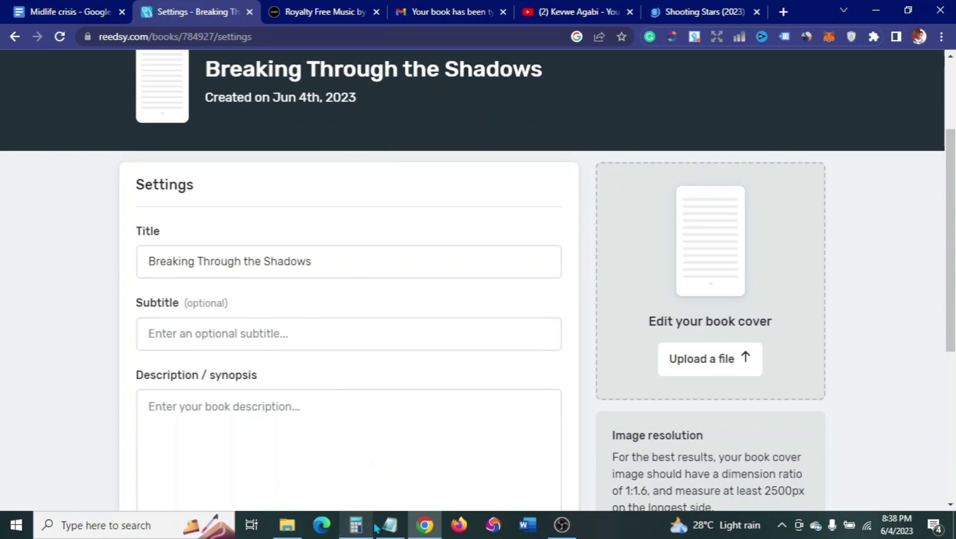
# Copy "Navigating the Midlife Crisis" from the Notepad notes into the book's subtitle and save the book information
pyautogui.click(389, 532)
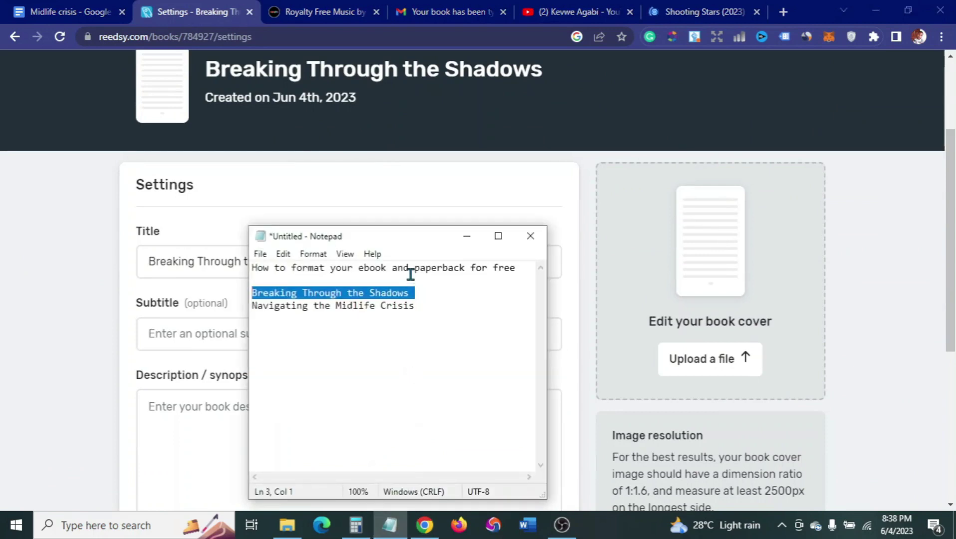
pyautogui.moveTo(416, 305); pyautogui.dragTo(250, 303)
pyautogui.rightClick(291, 305)
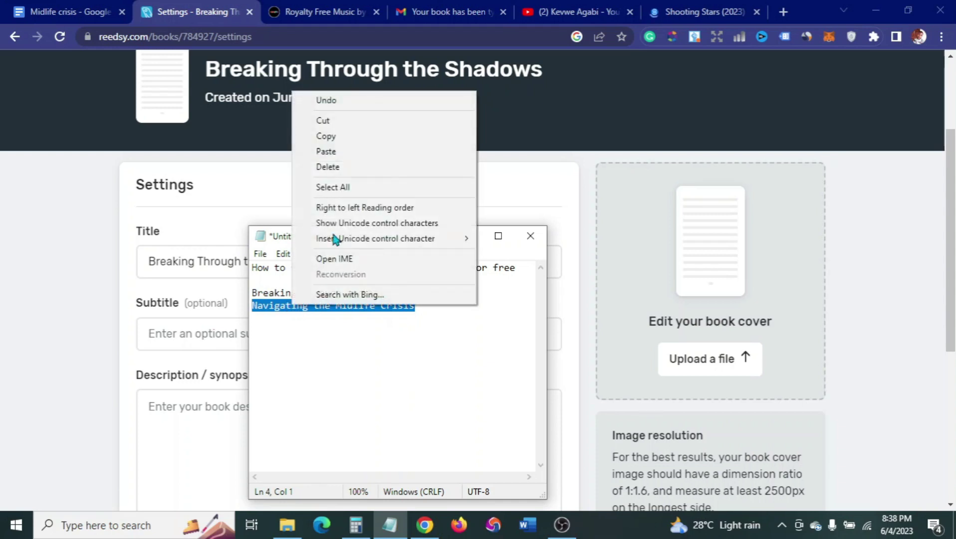
pyautogui.click(329, 138)
pyautogui.click(199, 332)
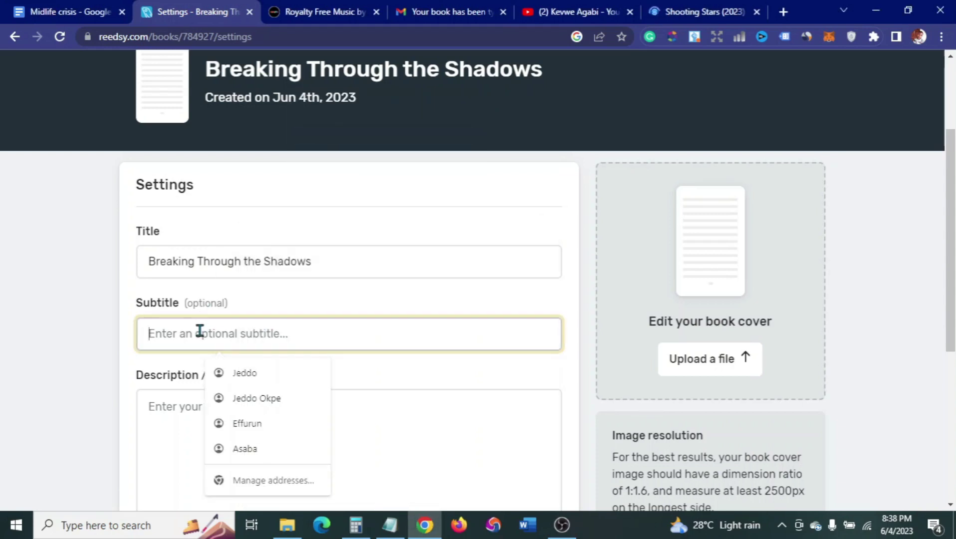
pyautogui.rightClick(202, 336)
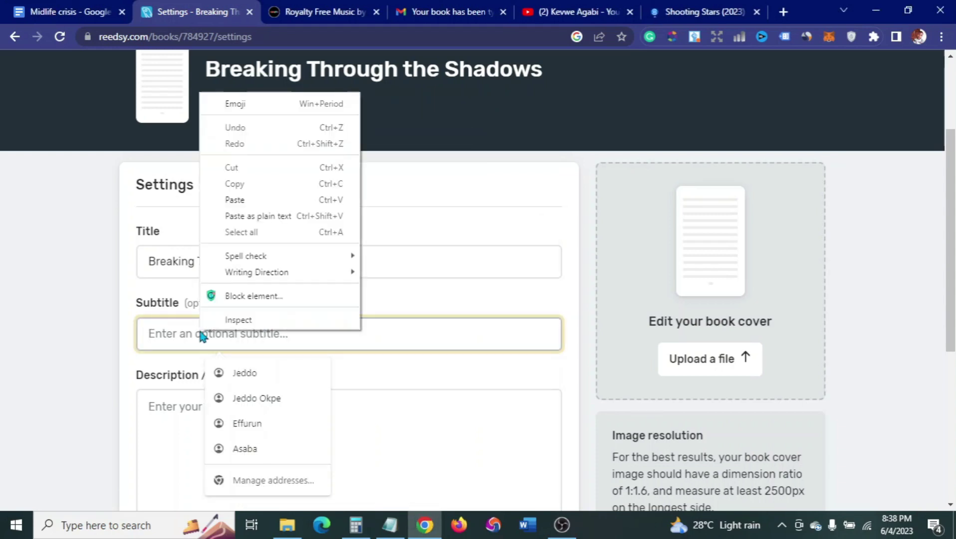
pyautogui.click(251, 200)
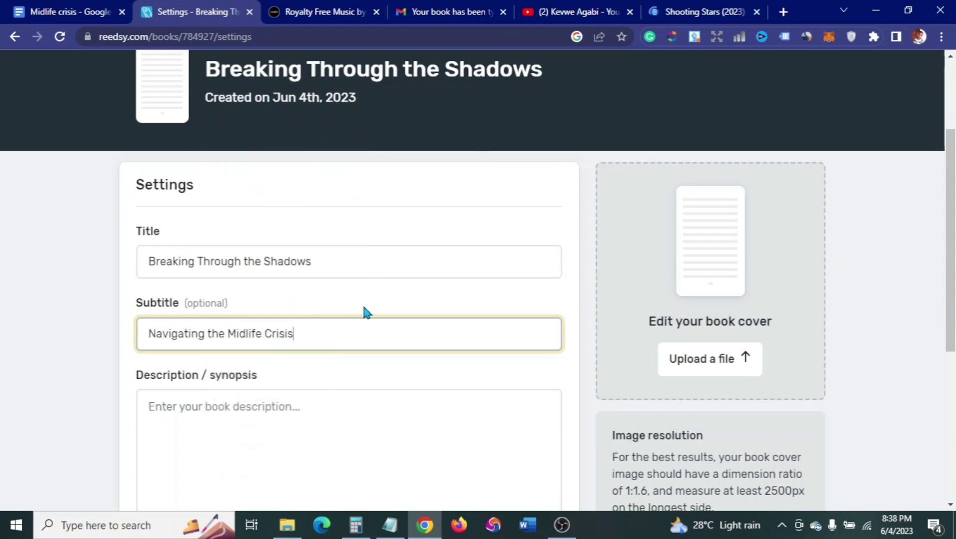
pyautogui.scroll(-3, 373, 309)
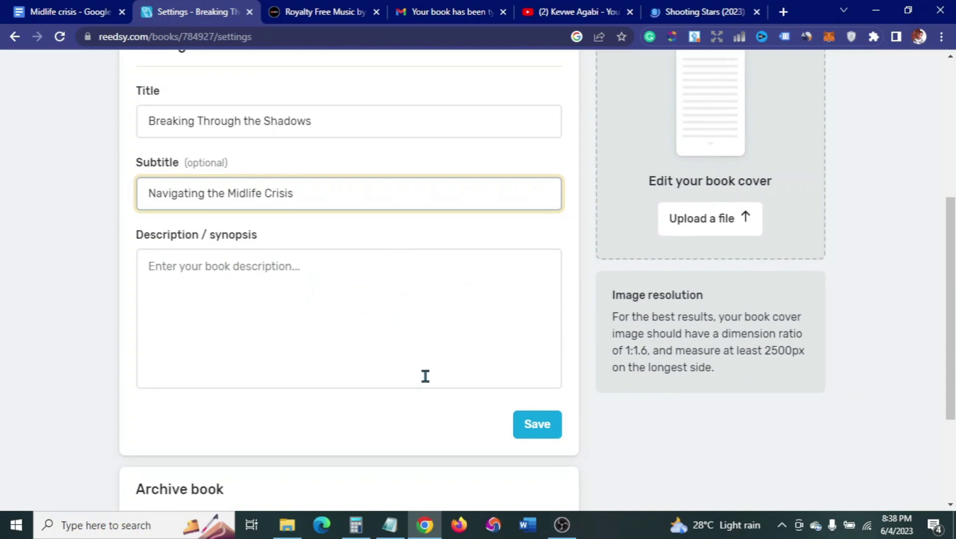
pyautogui.click(548, 433)
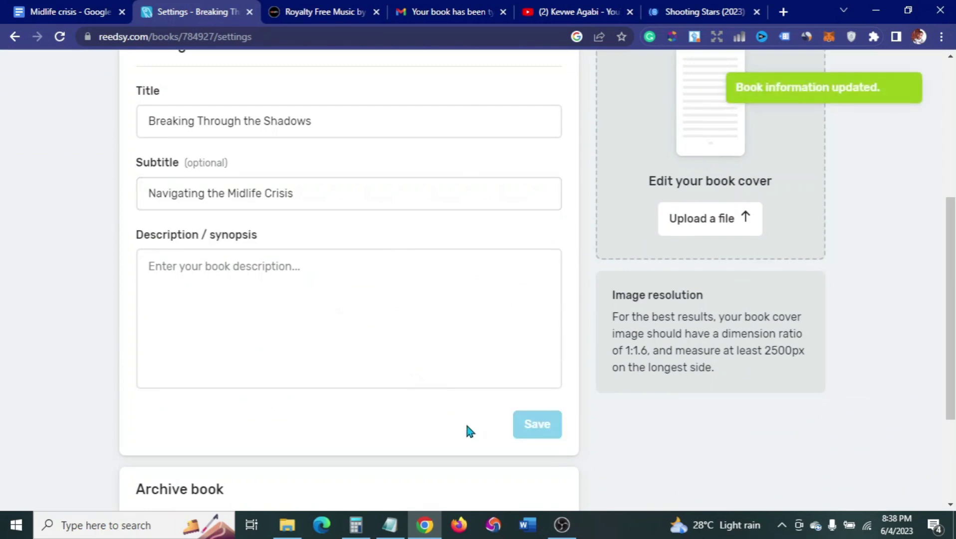
# Return to the book list and open "Breaking Through the Shadows" in the writing editor
pyautogui.scroll(1, 468, 414)
pyautogui.scroll(4, 470, 406)
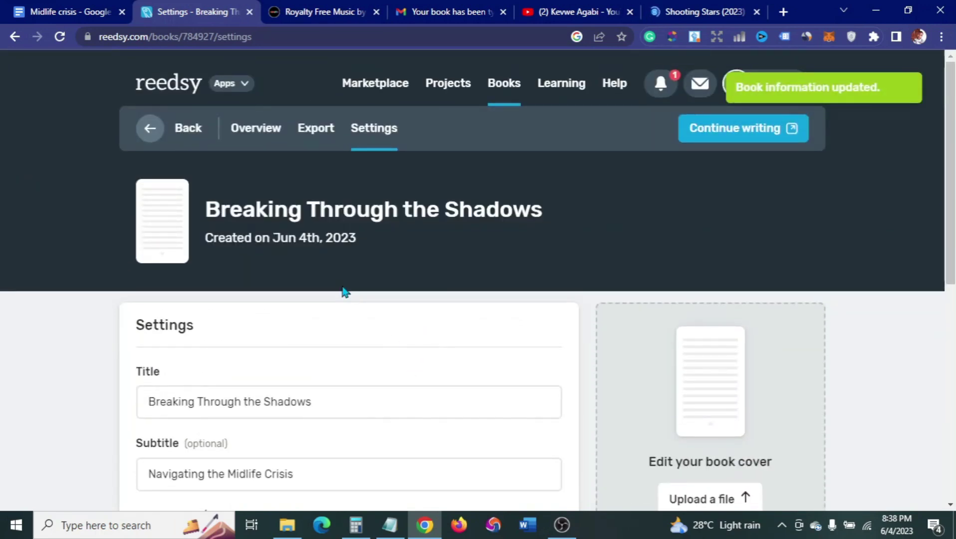
pyautogui.click(181, 129)
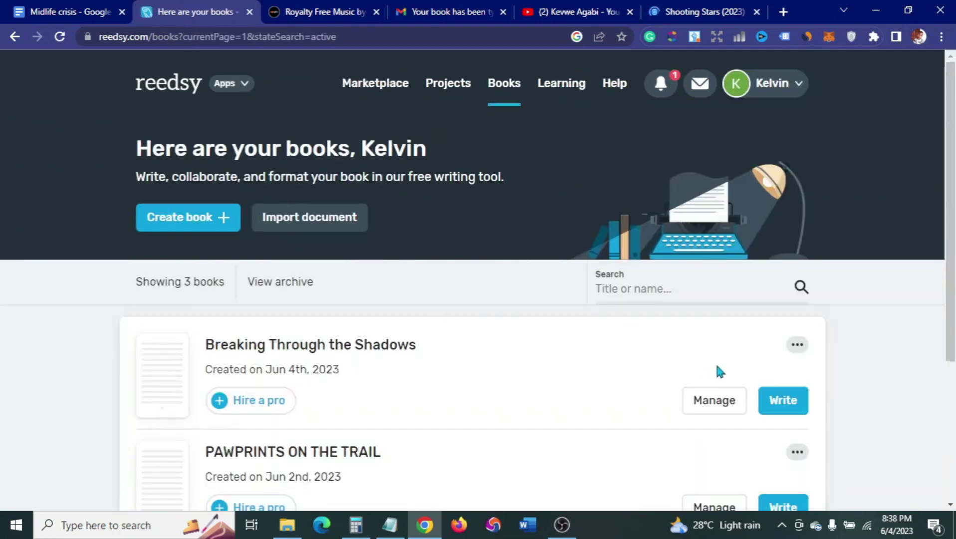
pyautogui.click(775, 400)
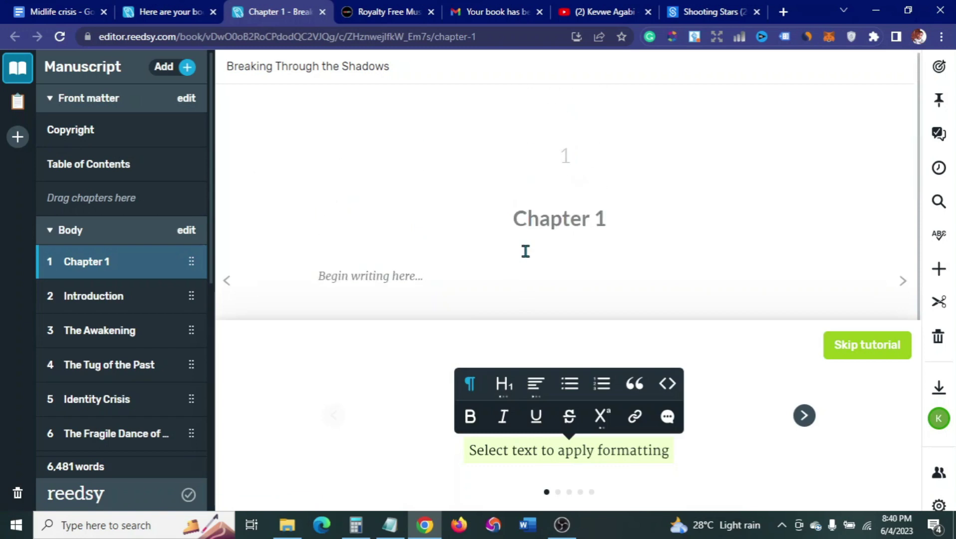
# Delete the empty Chapter 1 from the manuscript body
pyautogui.click(945, 341)
pyautogui.click(633, 338)
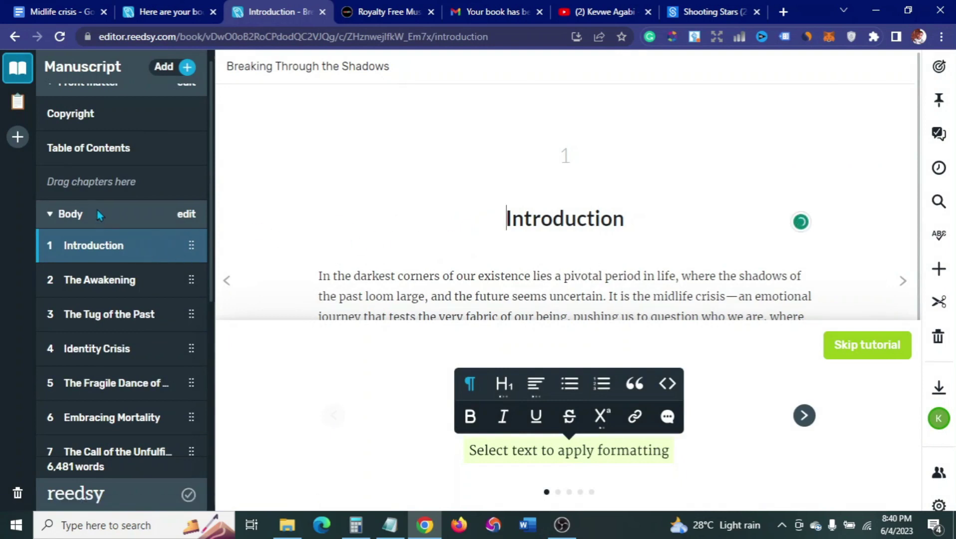
# Open the Copyright page in the front matter and review its book details and clauses
pyautogui.scroll(1, 175, 223)
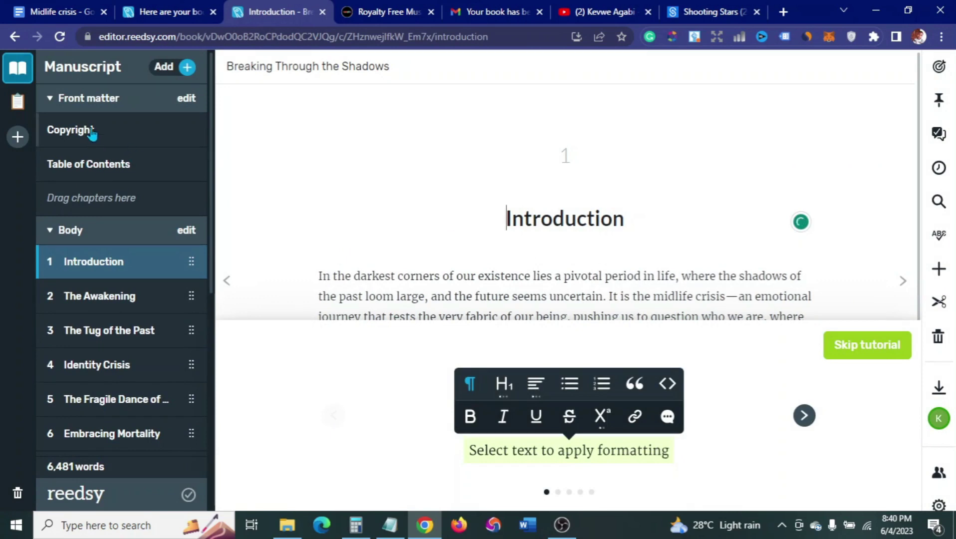
pyautogui.click(91, 131)
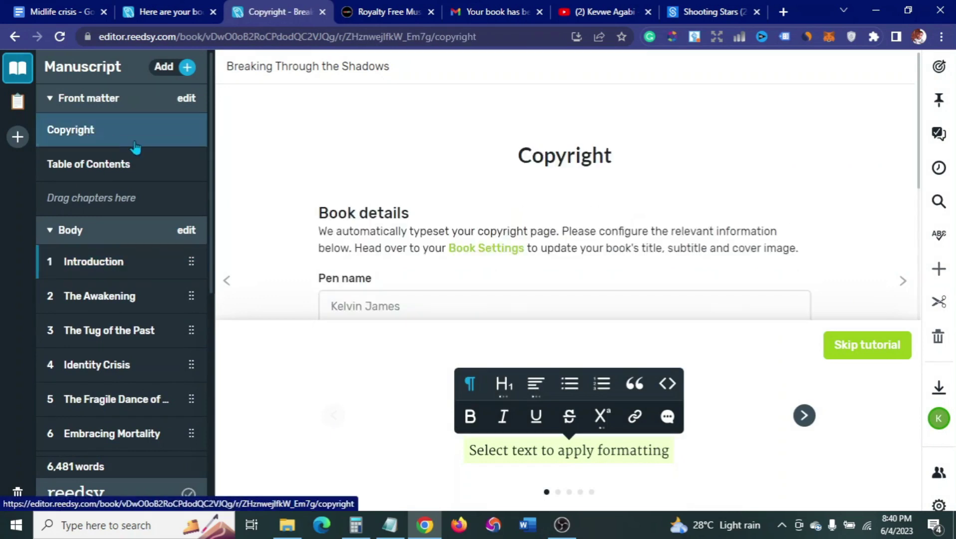
pyautogui.scroll(-3, 349, 240)
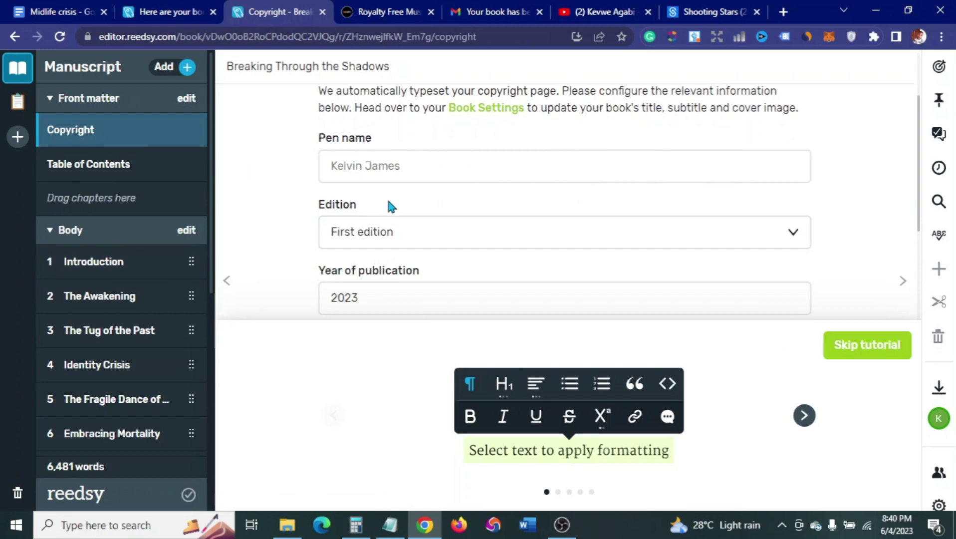
pyautogui.click(331, 167)
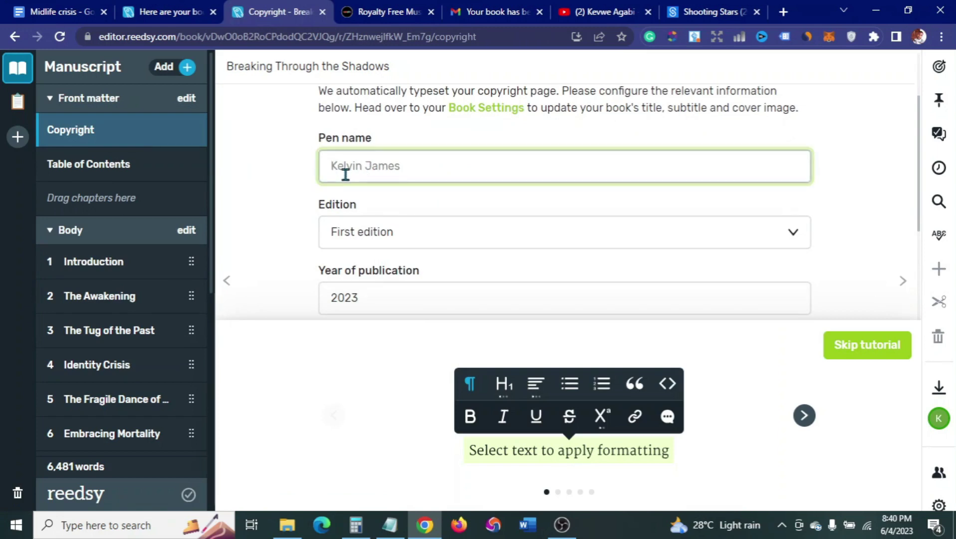
pyautogui.scroll(-2, 507, 263)
pyautogui.scroll(-6, 534, 255)
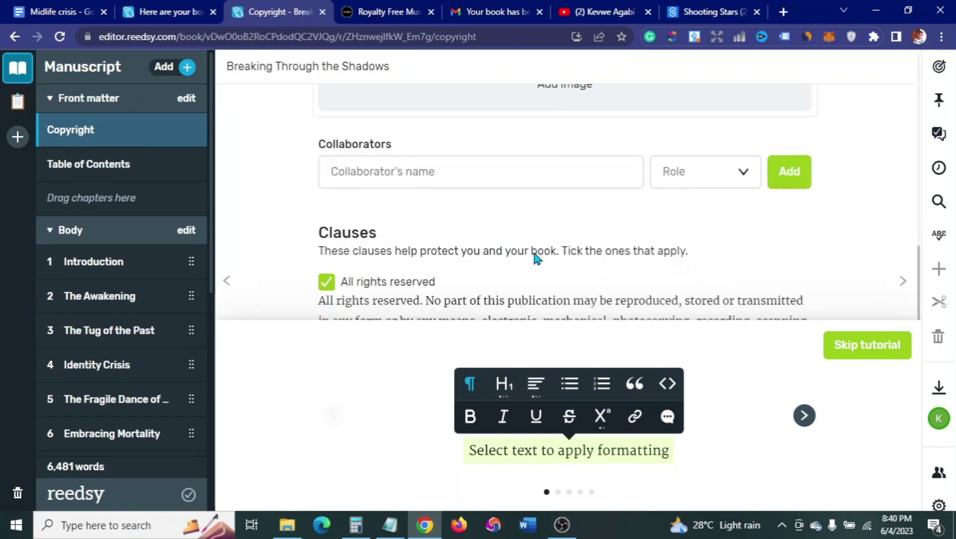
pyautogui.scroll(5, 533, 255)
pyautogui.scroll(1, 534, 253)
pyautogui.scroll(-10, 534, 253)
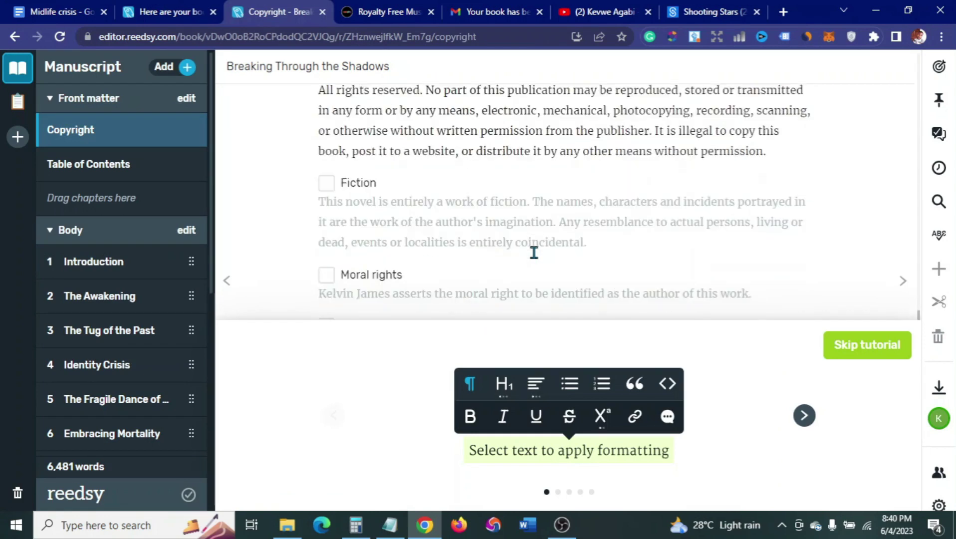
pyautogui.scroll(4, 534, 253)
pyautogui.scroll(-2, 534, 252)
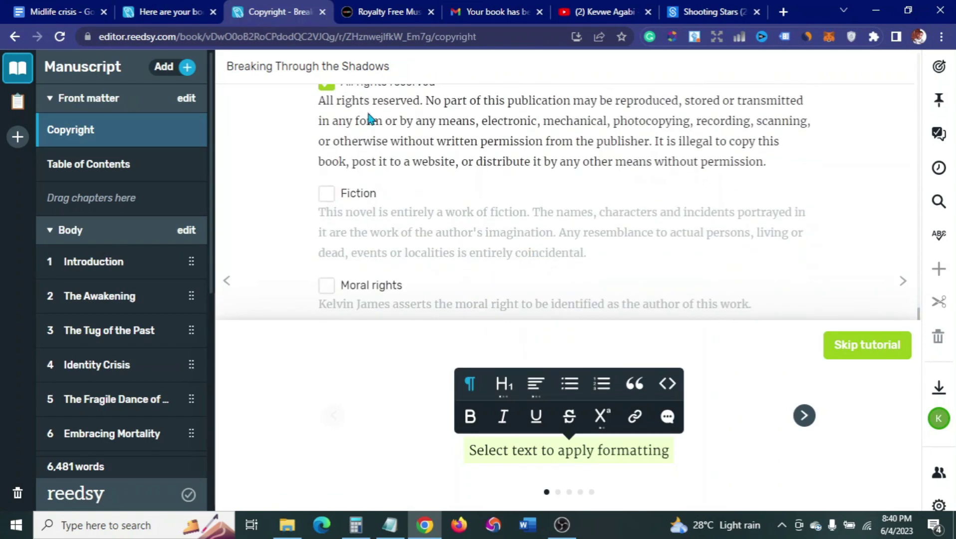
pyautogui.scroll(2, 367, 119)
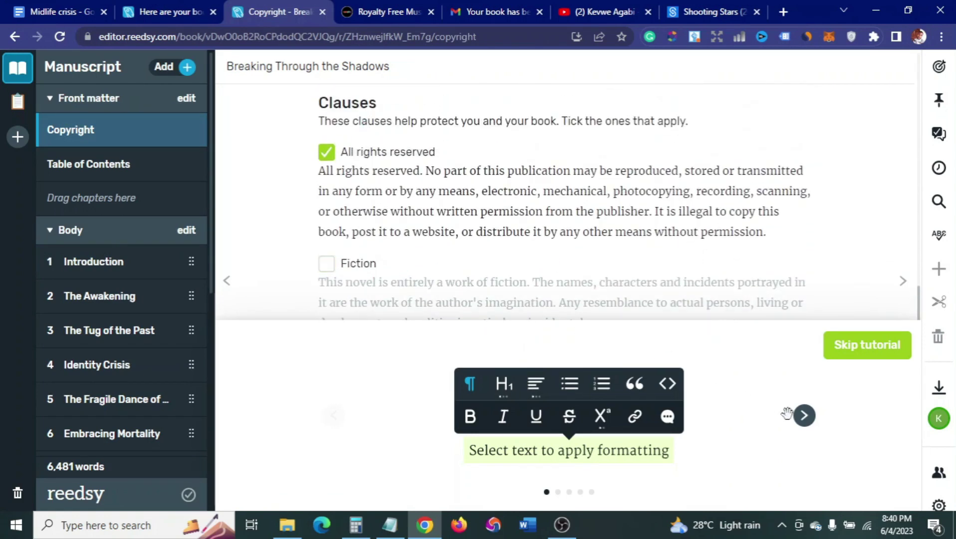
# Skip the formatting tutorial and review the Copyright page's edition, ISBN, publisher, collaborator and clause options
pyautogui.click(854, 354)
pyautogui.scroll(15, 500, 303)
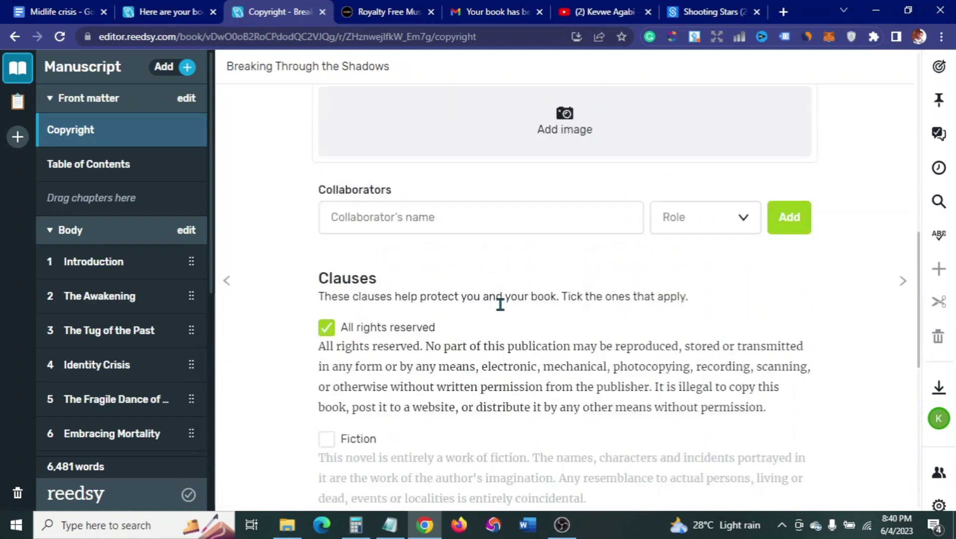
pyautogui.scroll(3, 500, 307)
pyautogui.scroll(-4, 500, 311)
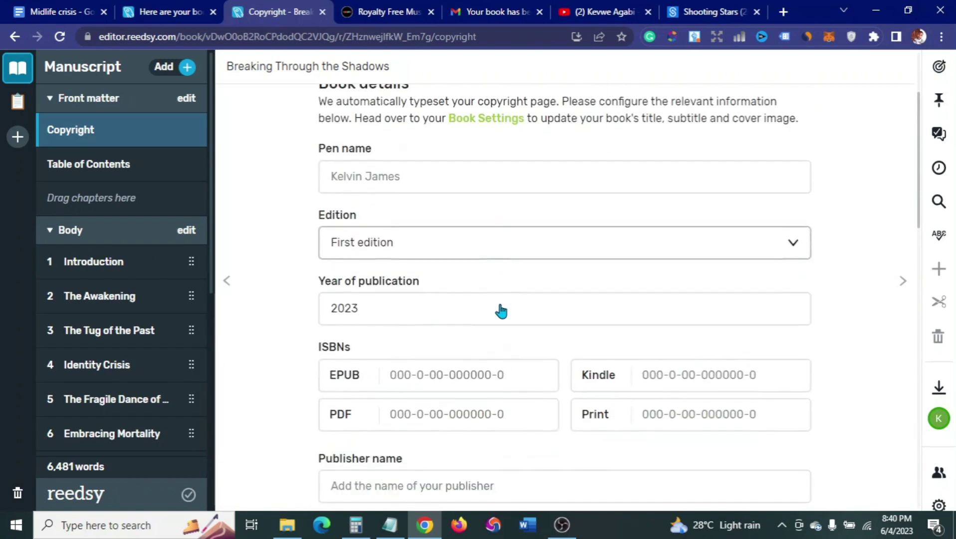
pyautogui.scroll(-5, 373, 294)
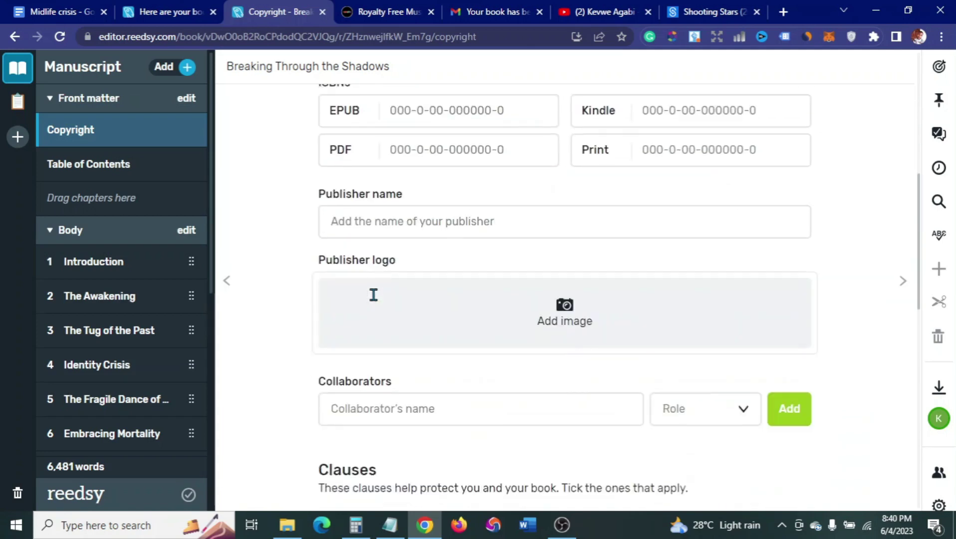
pyautogui.scroll(1, 373, 295)
pyautogui.scroll(1, 372, 252)
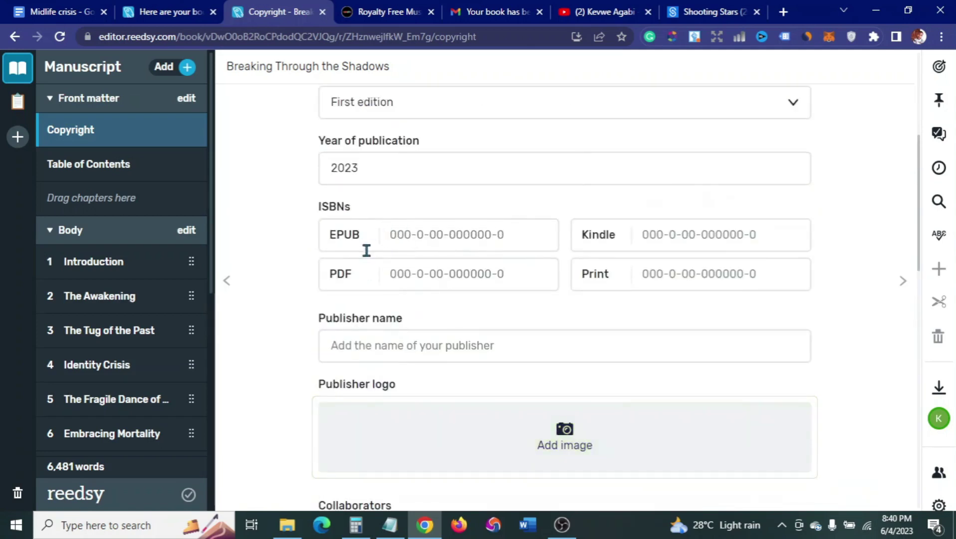
pyautogui.scroll(-4, 359, 264)
pyautogui.scroll(-2, 389, 344)
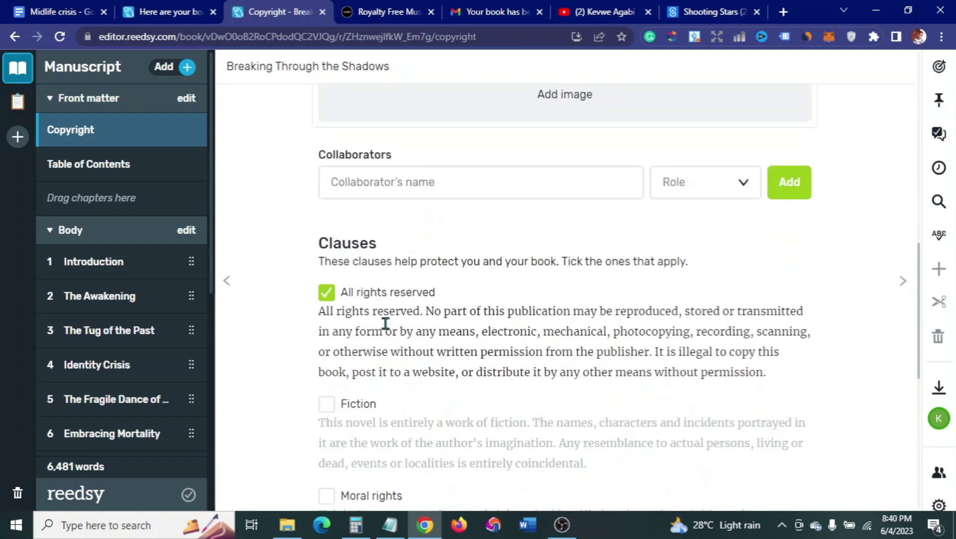
pyautogui.scroll(-1, 378, 324)
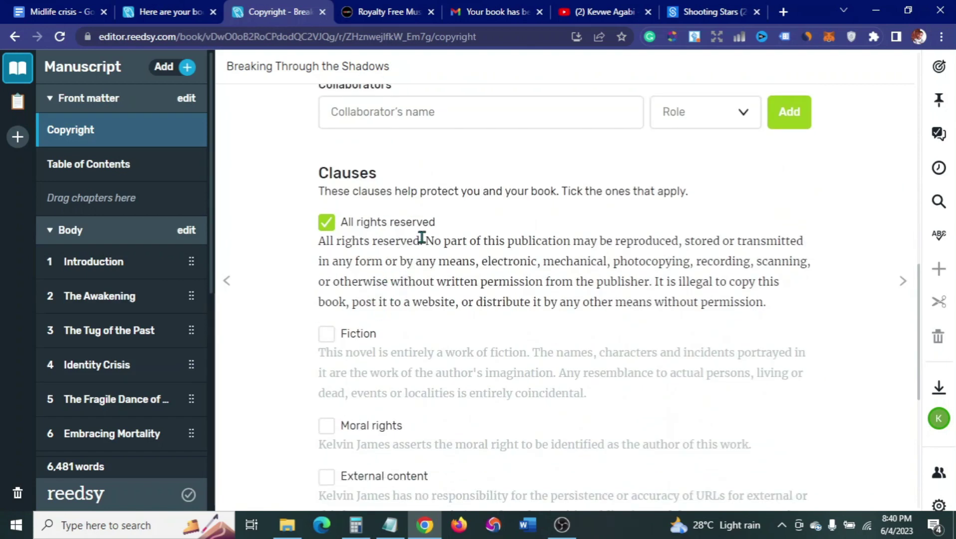
pyautogui.scroll(-1, 422, 238)
pyautogui.scroll(-3, 356, 234)
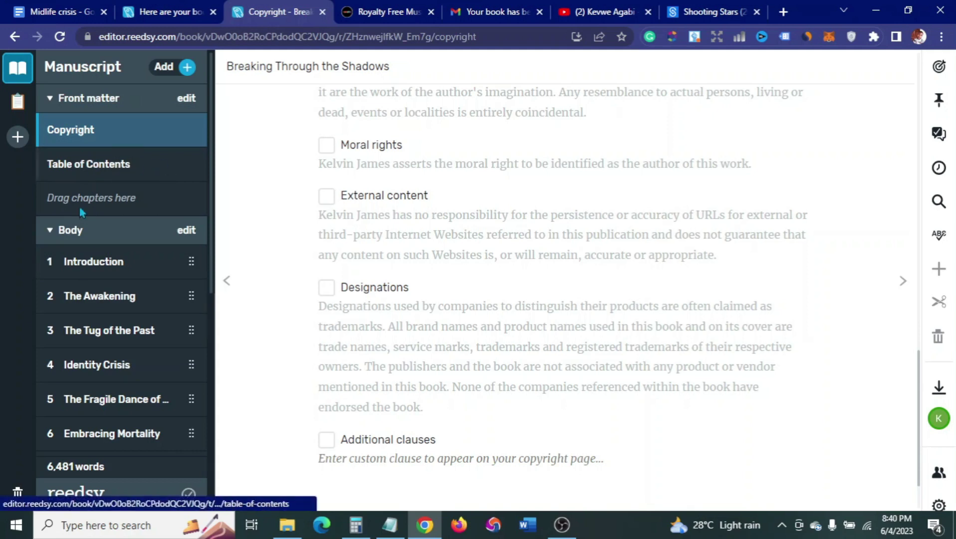
# Open the Table of Contents page and review its heading options and chapter list
pyautogui.click(104, 167)
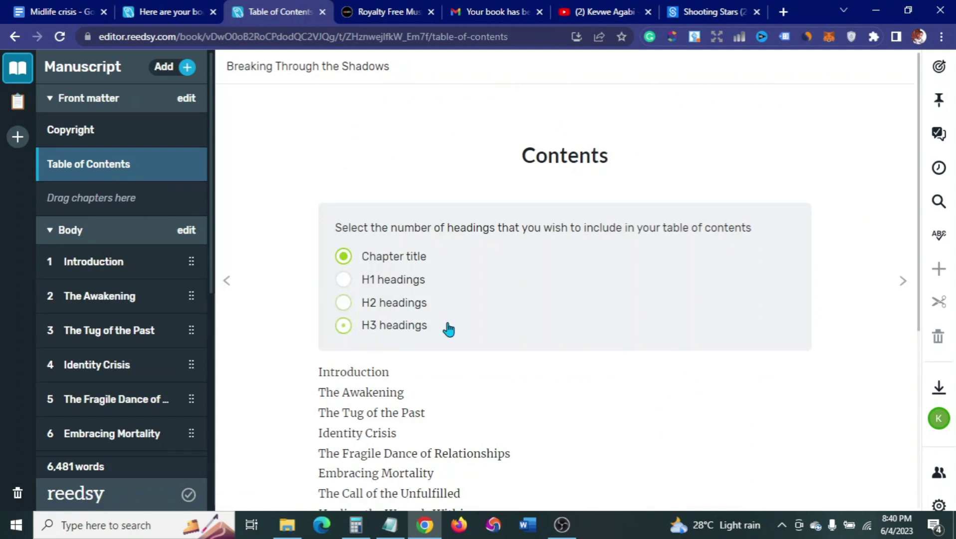
pyautogui.scroll(-1, 449, 325)
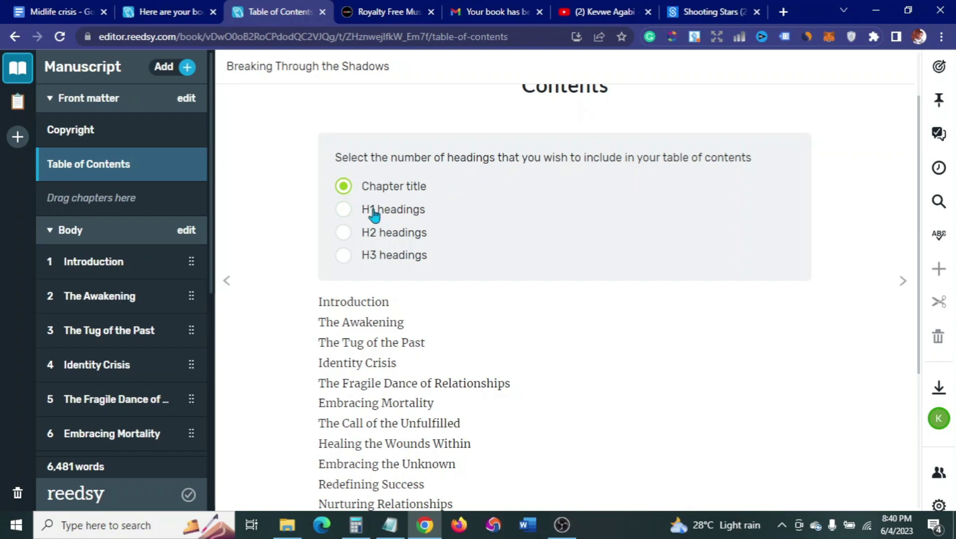
pyautogui.scroll(-2, 313, 280)
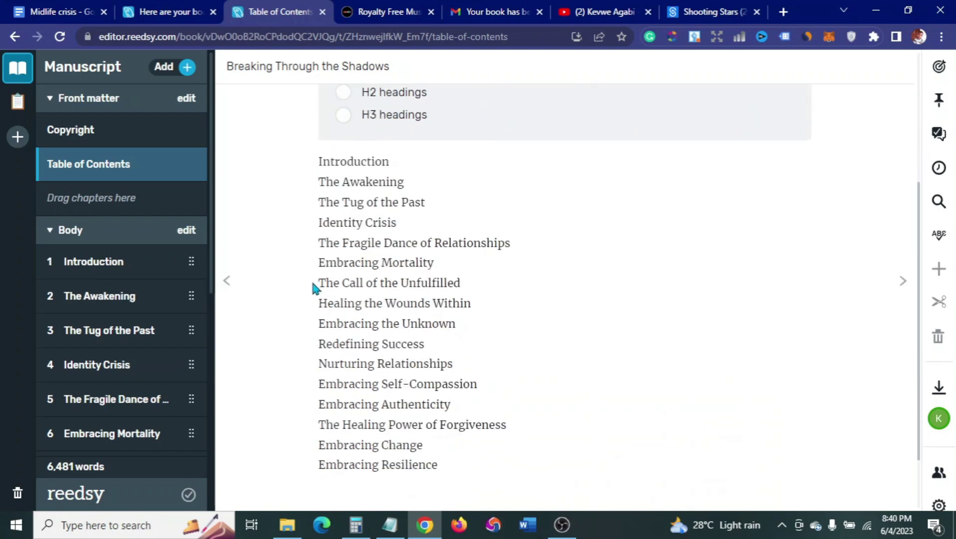
pyautogui.scroll(1, 319, 265)
# Try the H1 and H2 heading levels in the table of contents, ending on the chapter title level
pyautogui.click(339, 143)
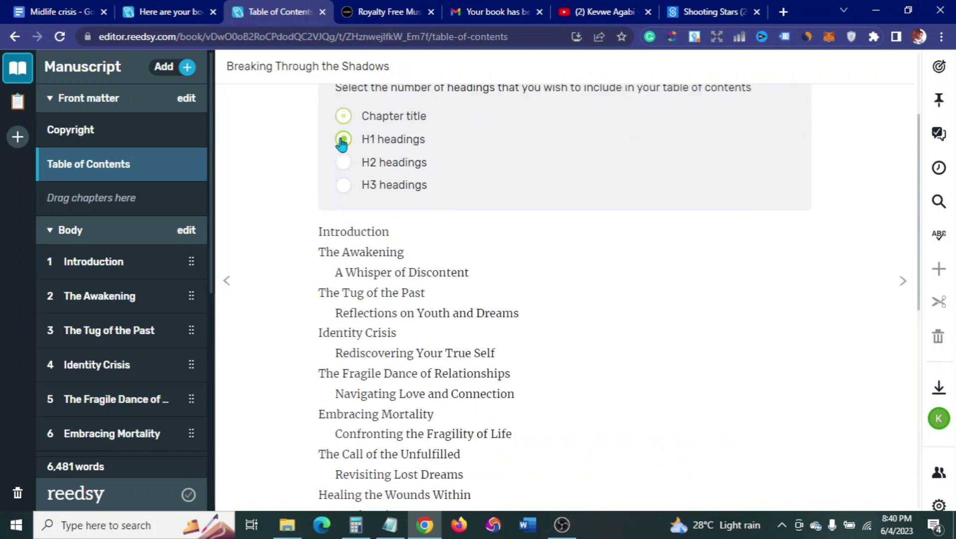
pyautogui.scroll(-1, 277, 317)
pyautogui.scroll(1, 279, 320)
pyautogui.click(343, 162)
pyautogui.click(341, 139)
pyautogui.scroll(-8, 379, 312)
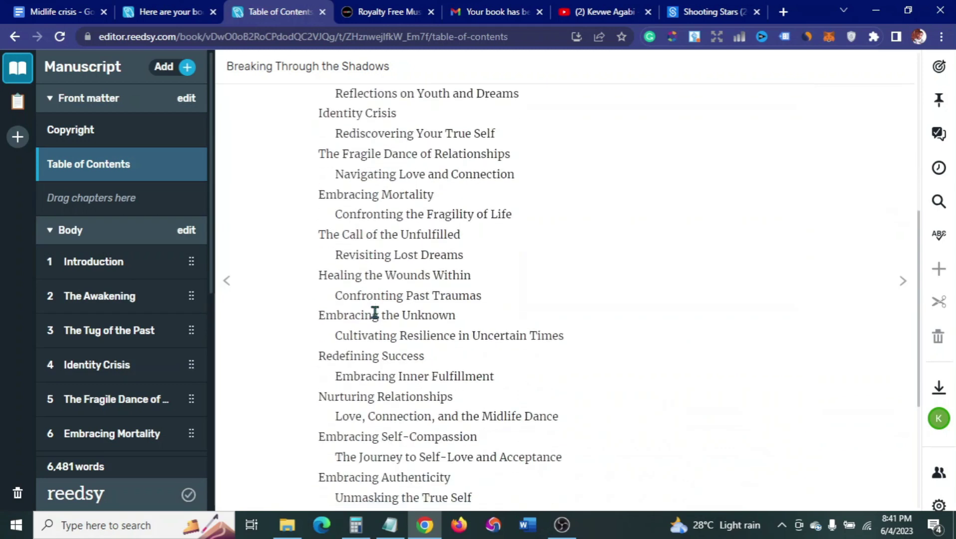
pyautogui.scroll(9, 376, 312)
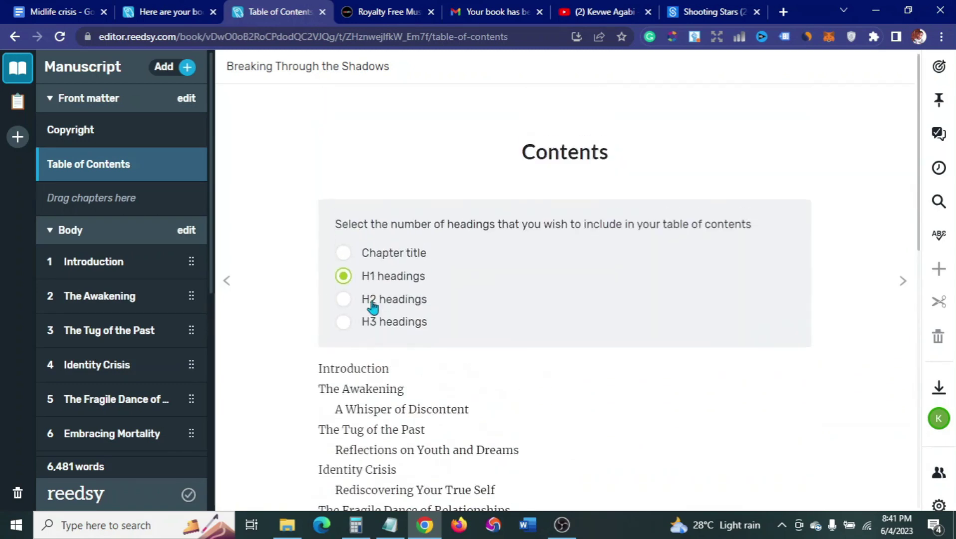
pyautogui.click(343, 257)
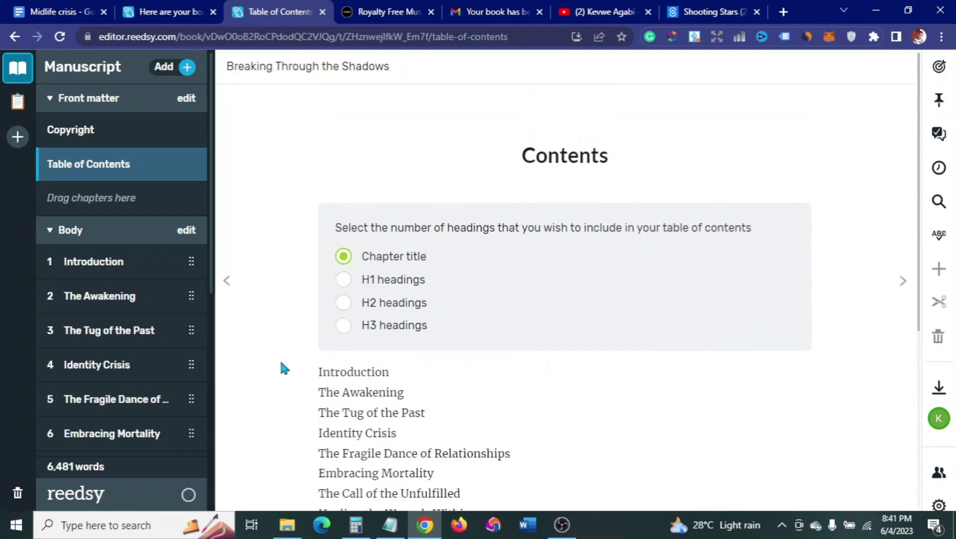
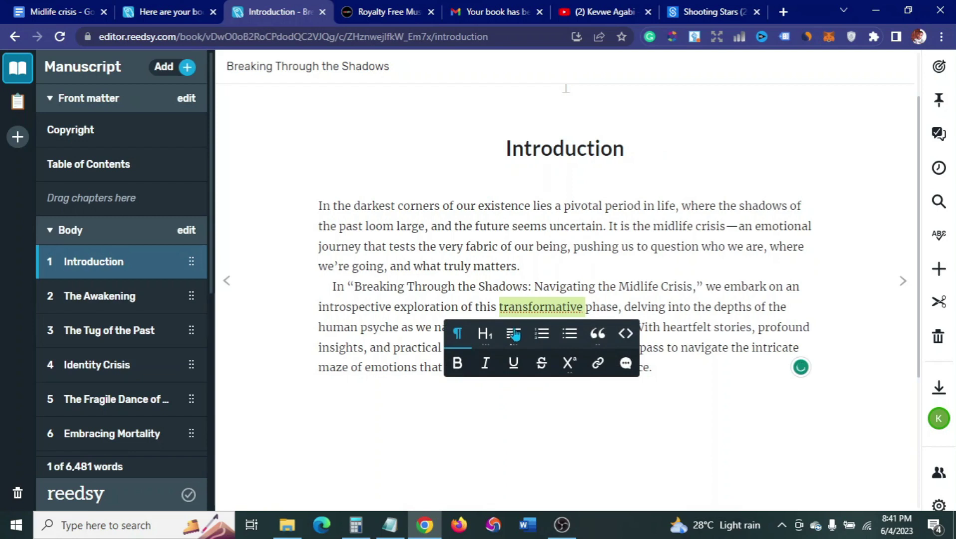
# Set the Introduction's second paragraph as a block quote and make the word "transformative" bold and italic without an underline
pyautogui.click(598, 344)
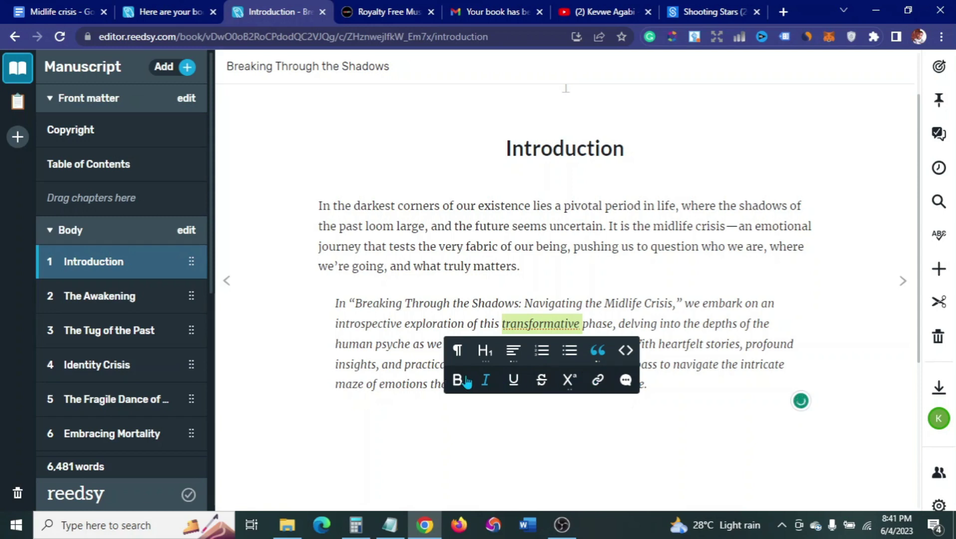
pyautogui.click(484, 387)
pyautogui.click(481, 384)
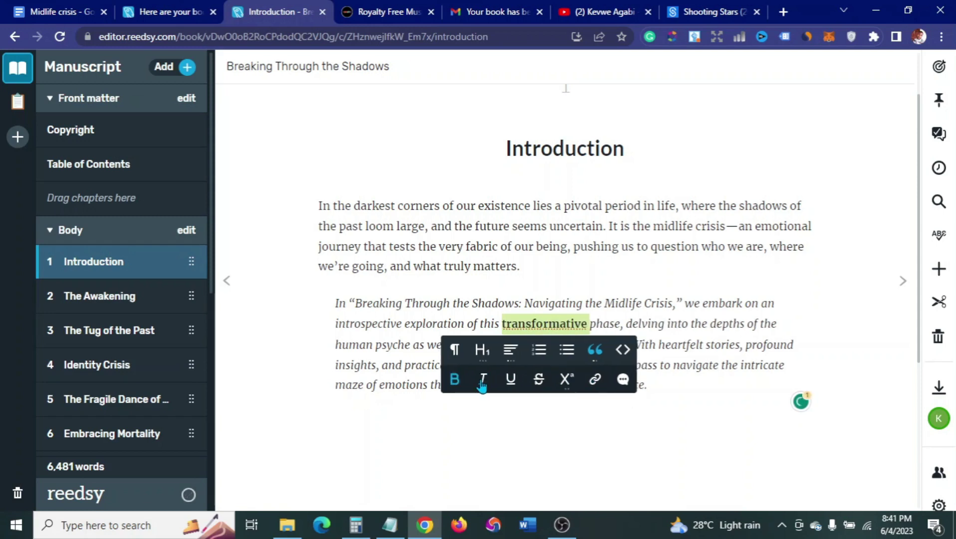
pyautogui.click(510, 383)
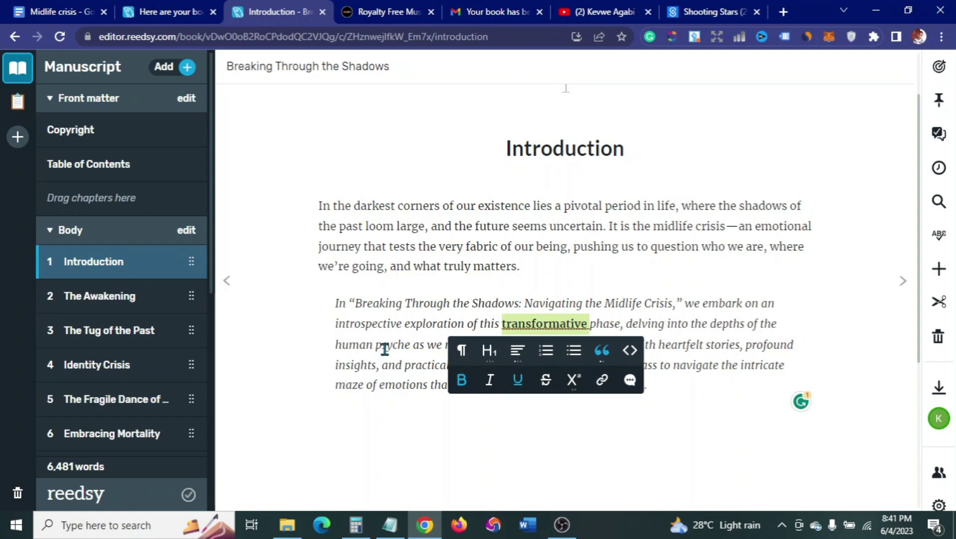
pyautogui.click(602, 351)
pyautogui.click(516, 380)
pyautogui.click(543, 379)
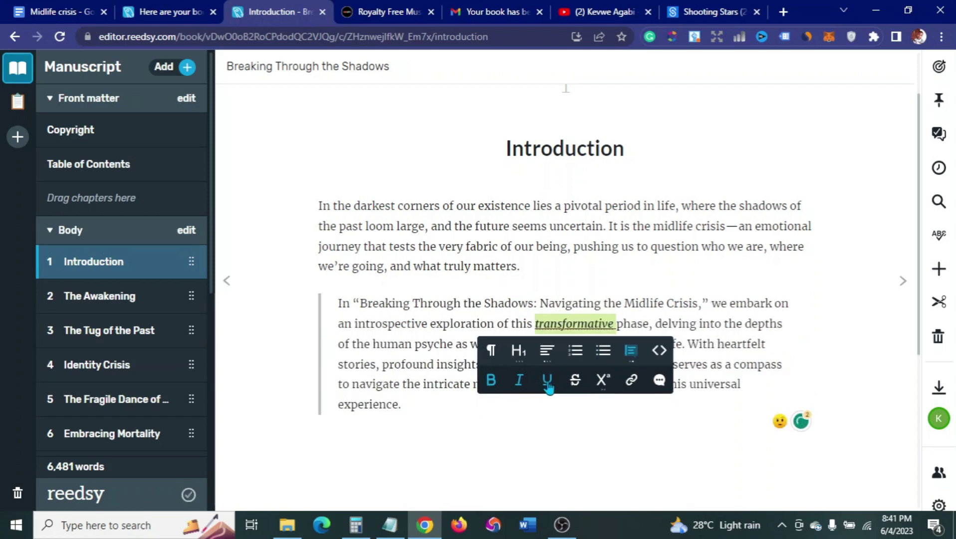
# Return the Introduction's second paragraph from block quote to normal paragraph formatting and review the chapter
pyautogui.moveTo(449, 384); pyautogui.dragTo(439, 384)
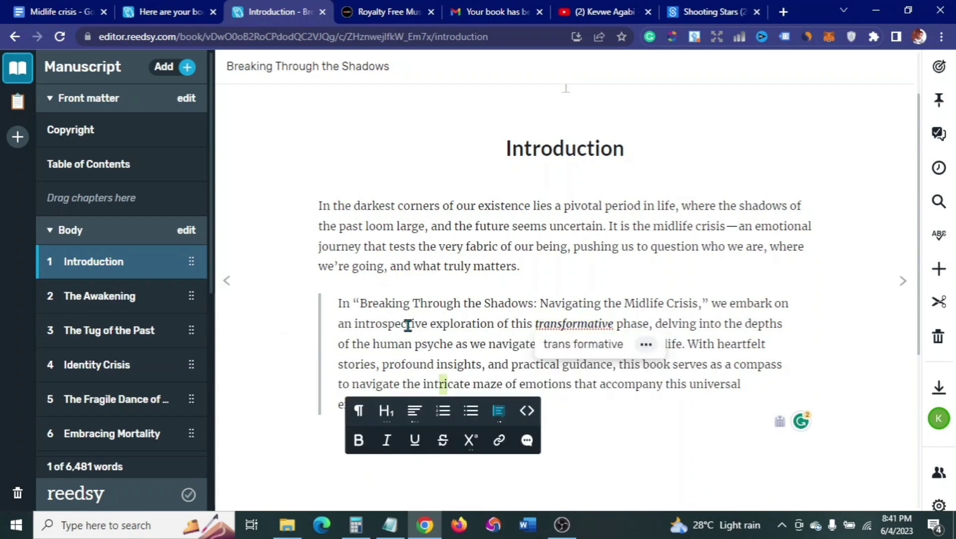
pyautogui.scroll(2, 408, 325)
pyautogui.click(409, 325)
pyautogui.scroll(-4, 412, 345)
pyautogui.scroll(4, 411, 341)
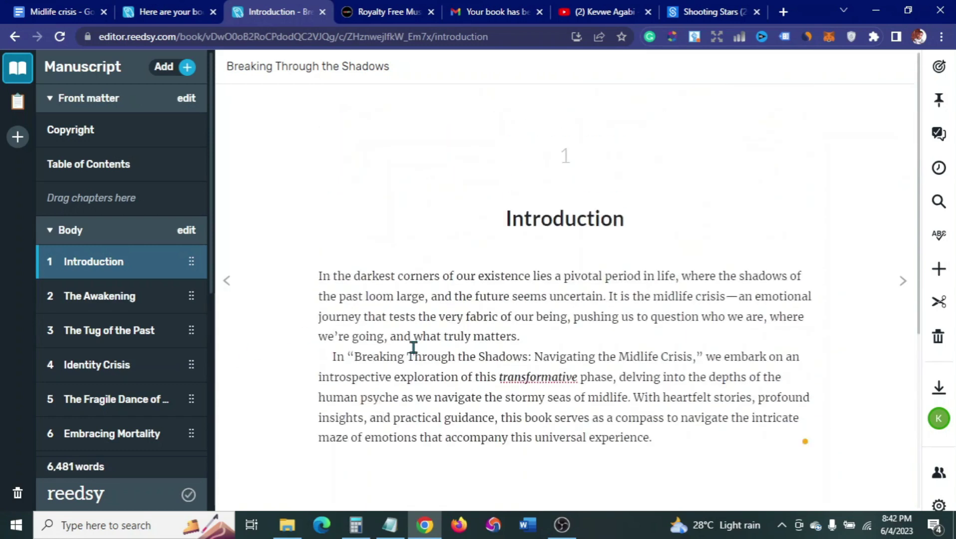
pyautogui.scroll(-4, 413, 347)
pyautogui.scroll(4, 413, 348)
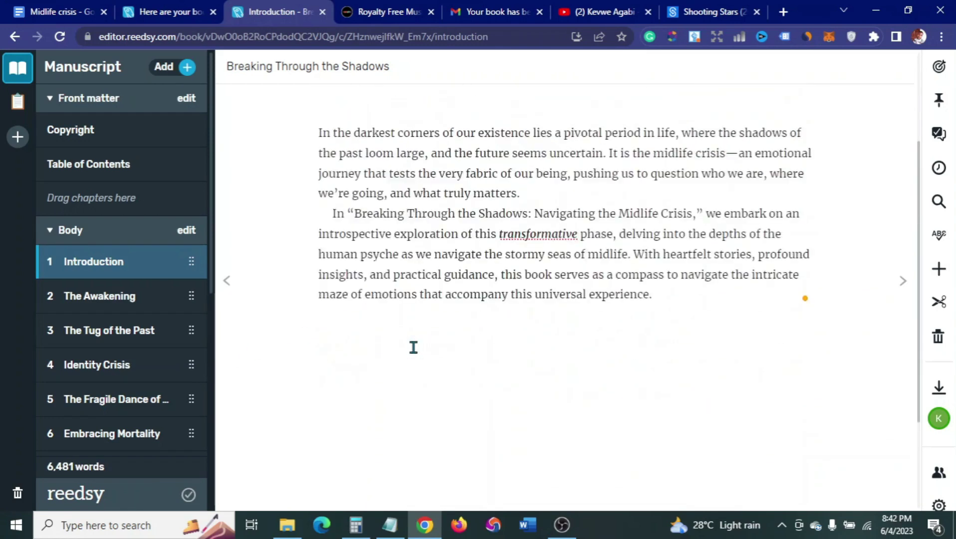
pyautogui.scroll(-4, 413, 347)
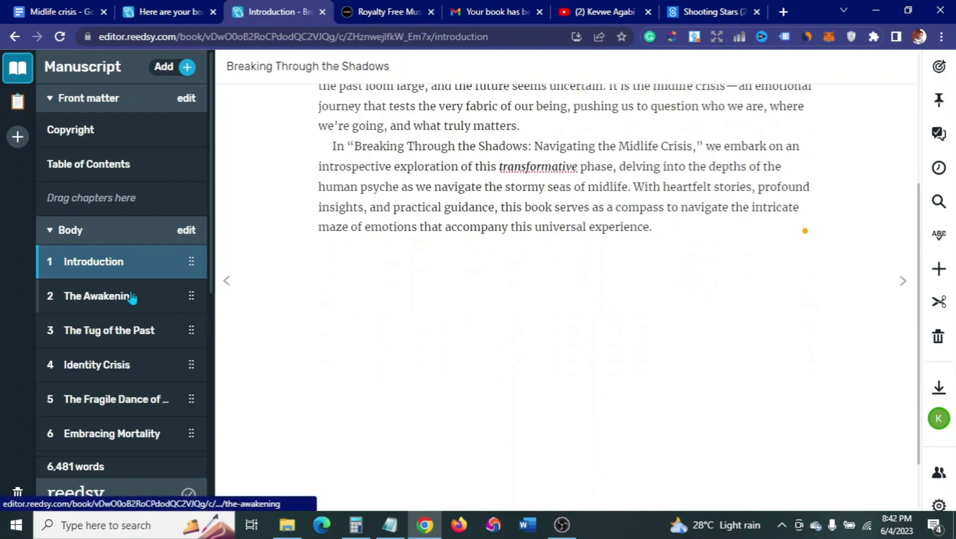
# Open the chapter "The Awakening" and review its heading and body text
pyautogui.click(130, 298)
pyautogui.scroll(-7, 437, 277)
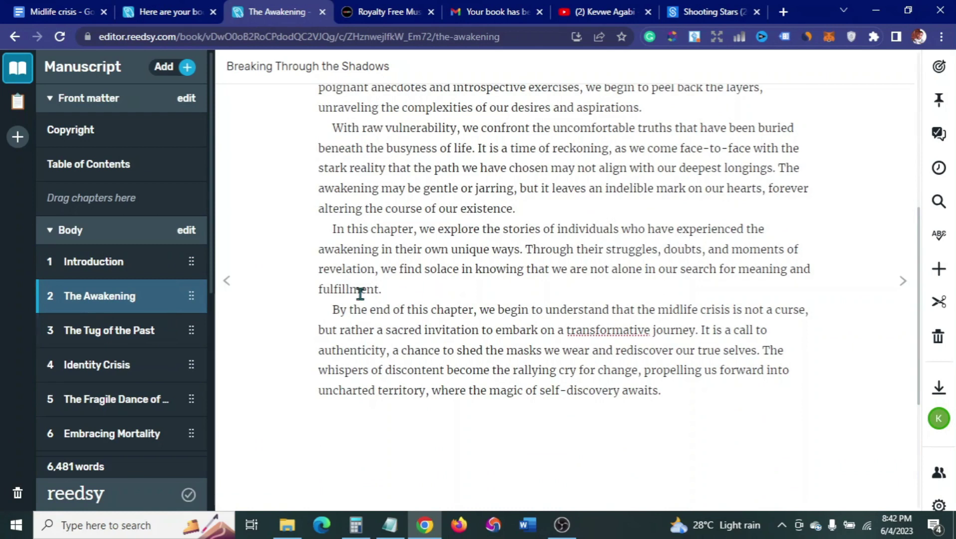
pyautogui.scroll(3, 360, 293)
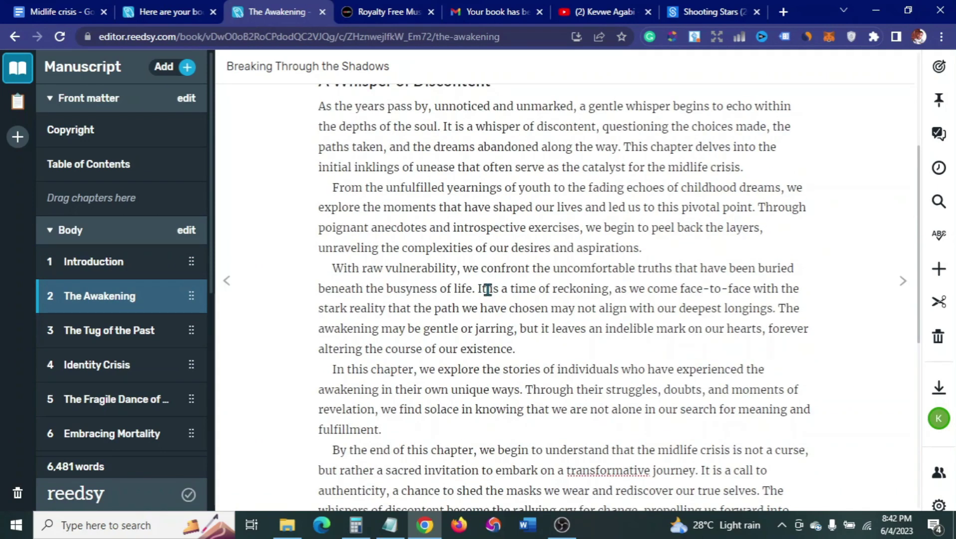
pyautogui.scroll(3, 487, 289)
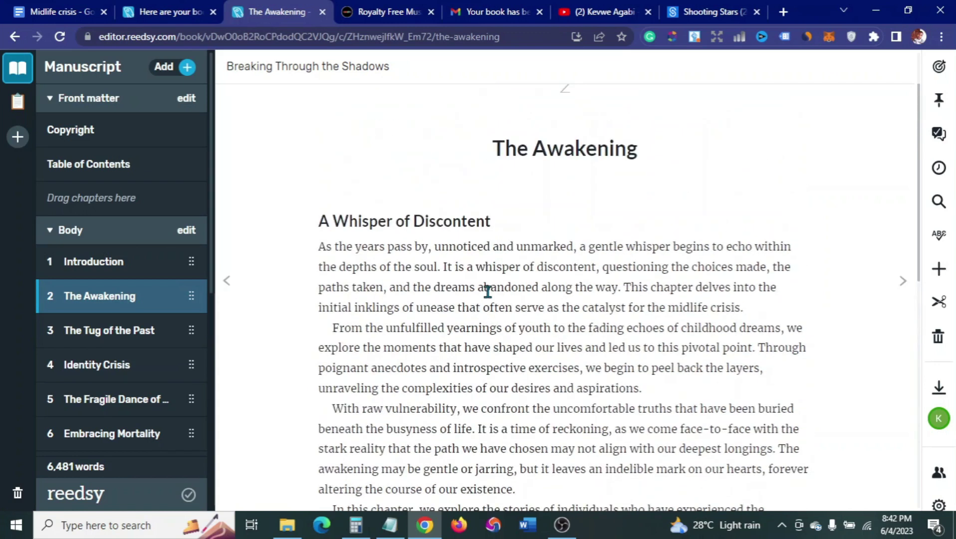
# Review the text of the chapter "The Awakening" and the full list of body chapters in the manuscript outline
pyautogui.scroll(2, 488, 290)
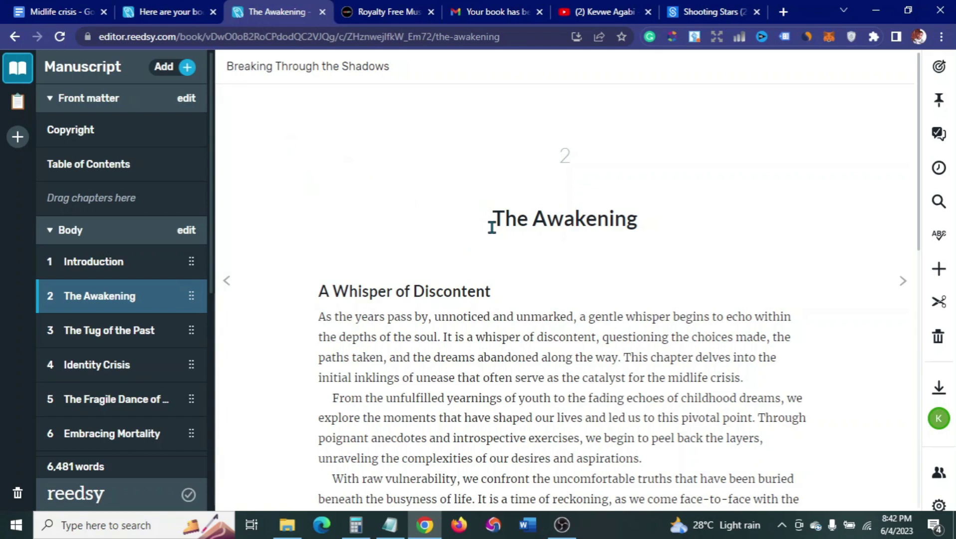
pyautogui.scroll(-12, 492, 227)
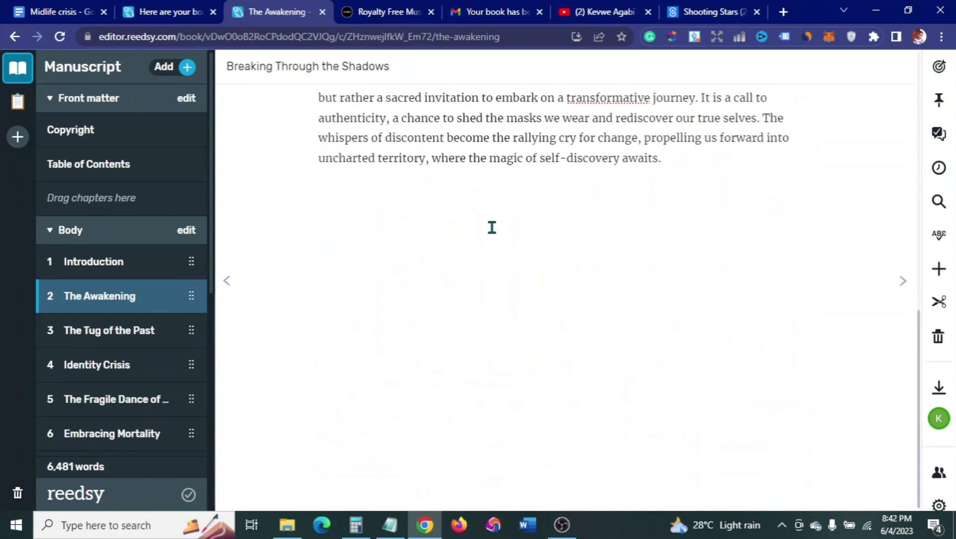
pyautogui.scroll(12, 492, 227)
pyautogui.scroll(-5, 119, 364)
pyautogui.scroll(-3, 117, 363)
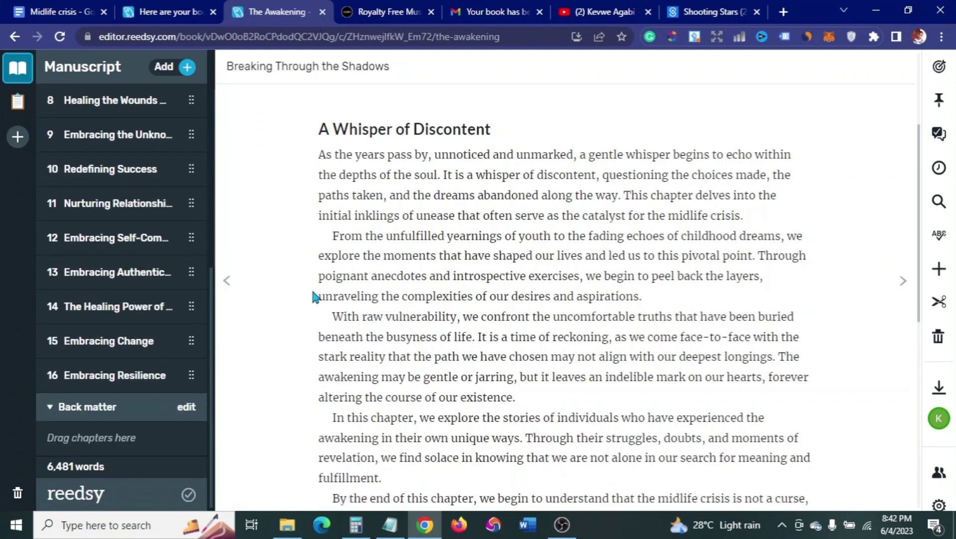
pyautogui.scroll(8, 106, 369)
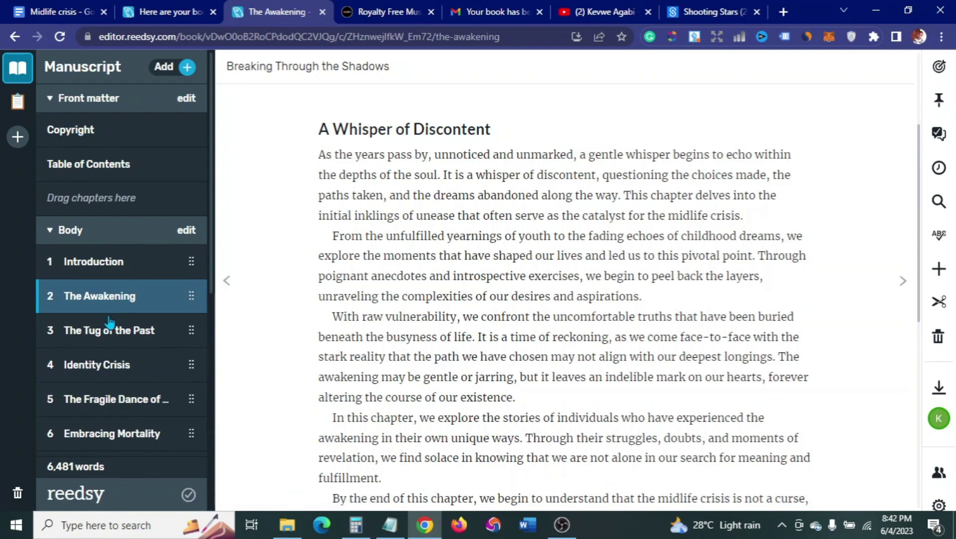
pyautogui.scroll(-5, 109, 322)
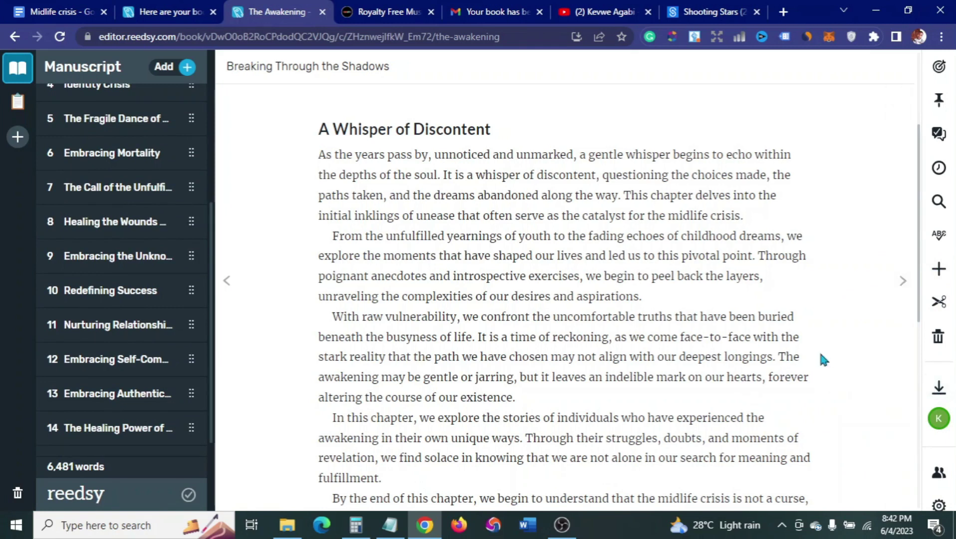
pyautogui.scroll(3, 690, 355)
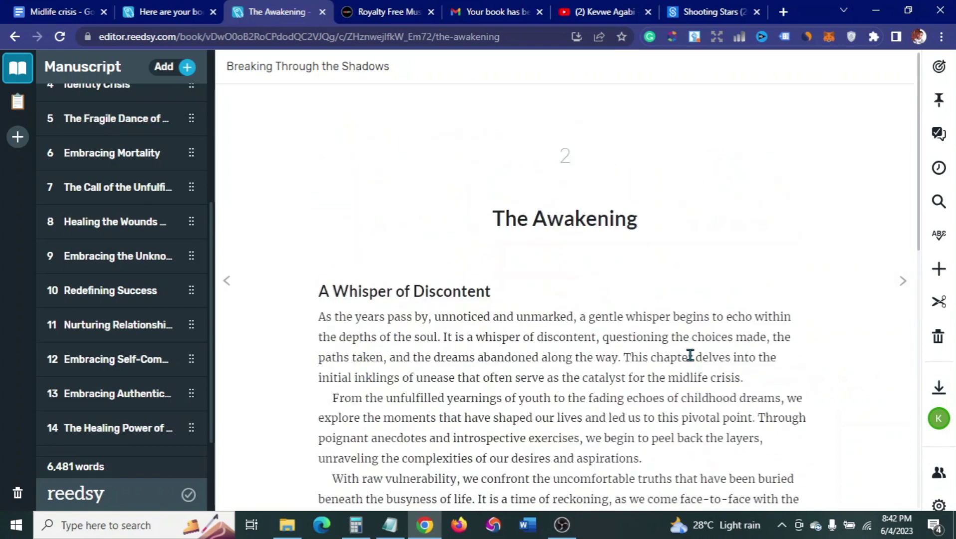
pyautogui.scroll(-4, 690, 355)
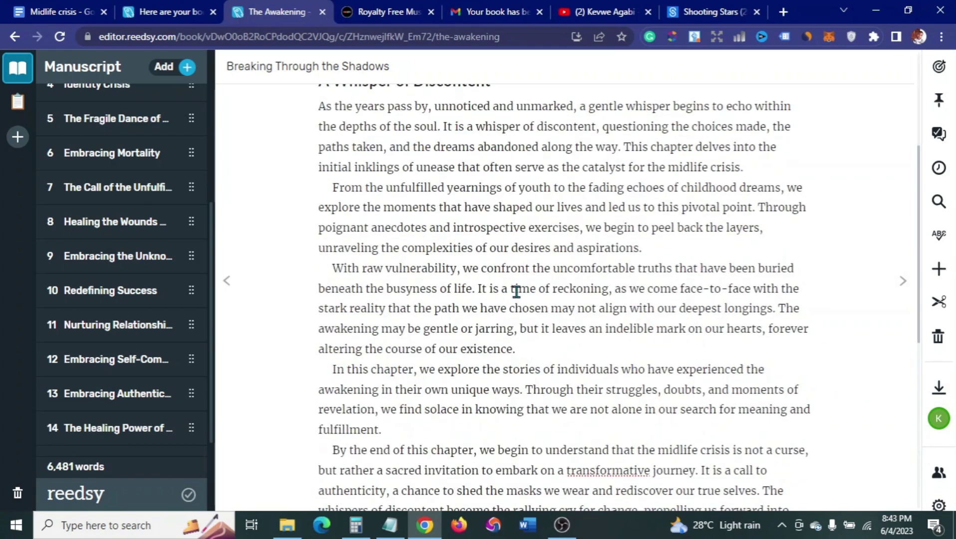
pyautogui.scroll(4, 519, 295)
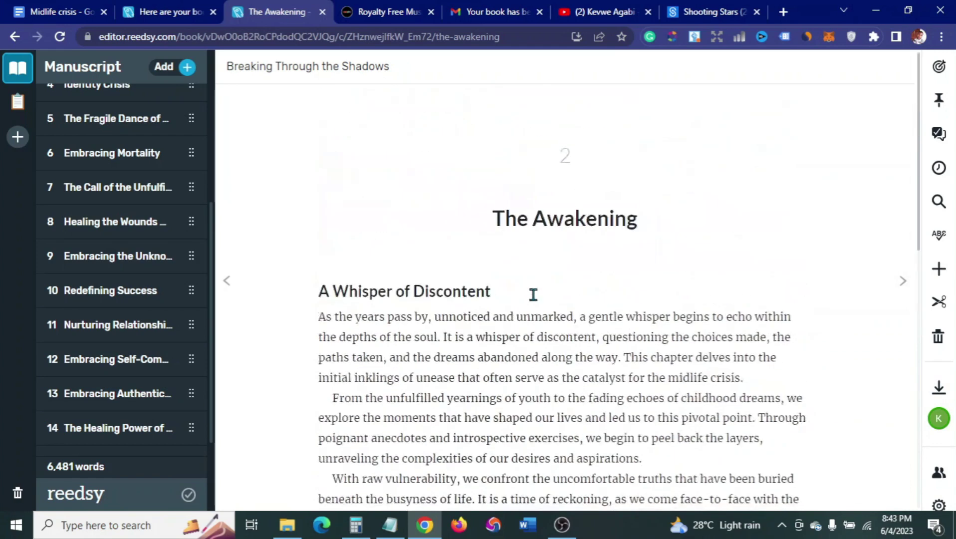
# Open the book's export page, try the Print-ready PDF format, and settle on EPUB & MOBI
pyautogui.click(940, 388)
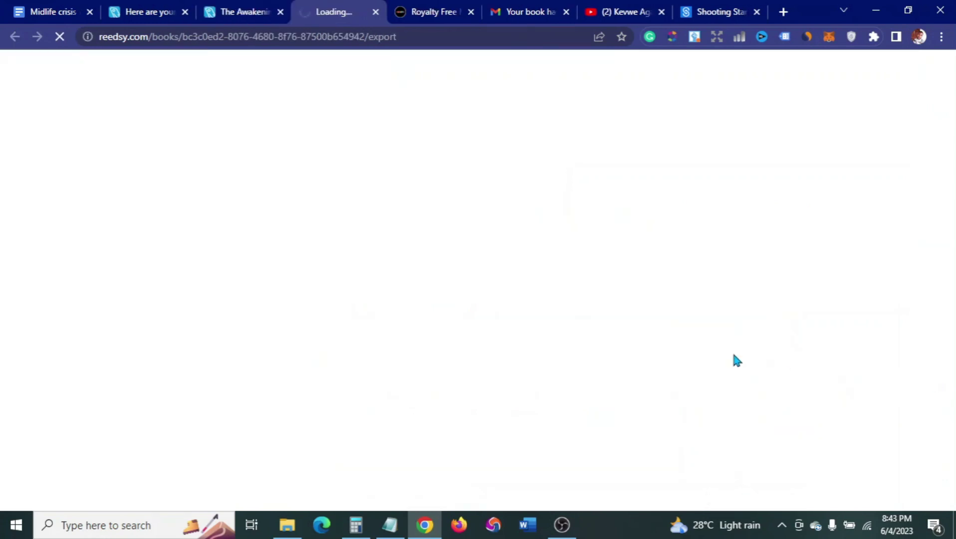
pyautogui.scroll(-4, 412, 347)
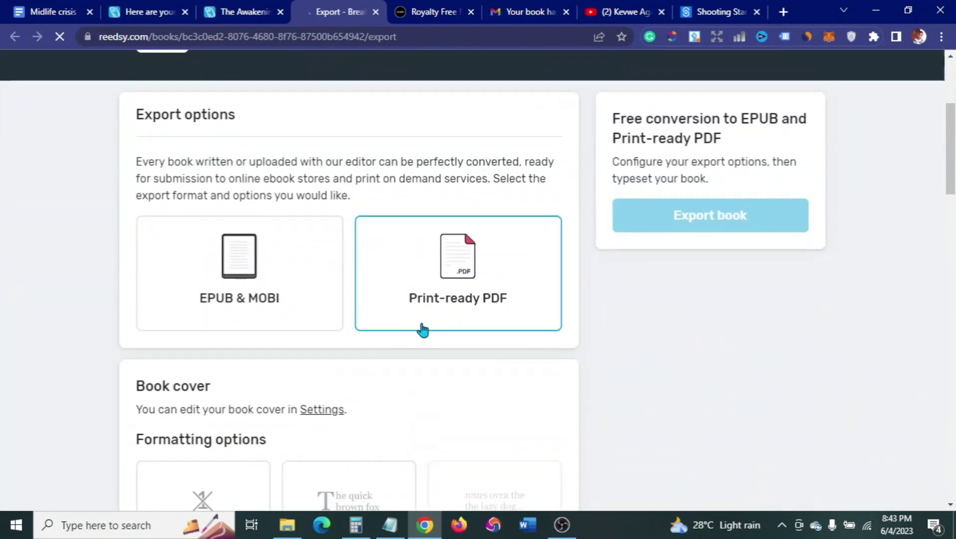
pyautogui.click(424, 323)
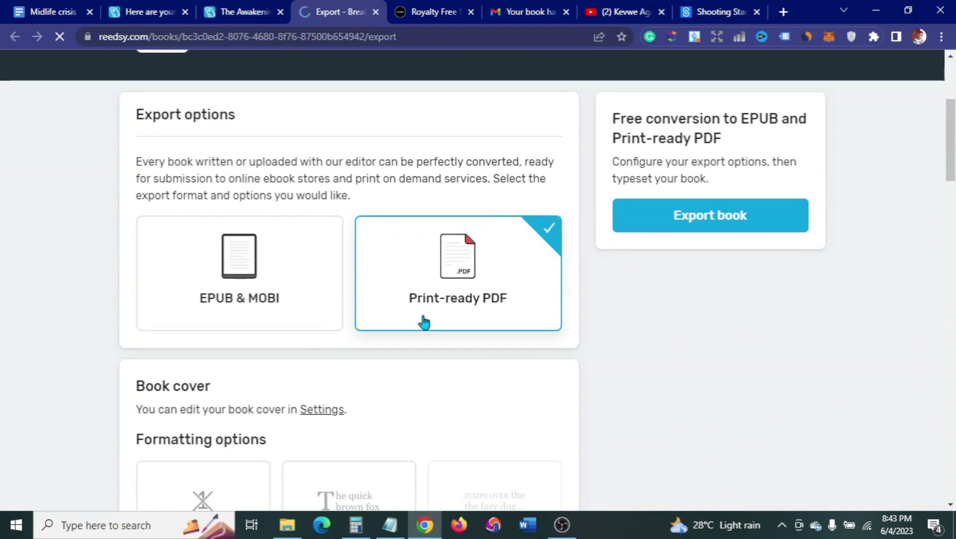
pyautogui.click(293, 318)
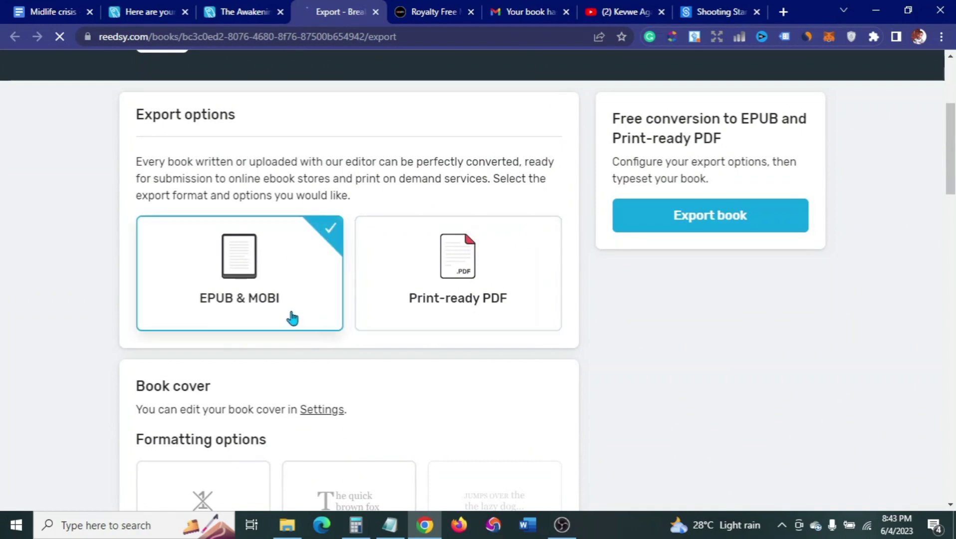
pyautogui.click(483, 290)
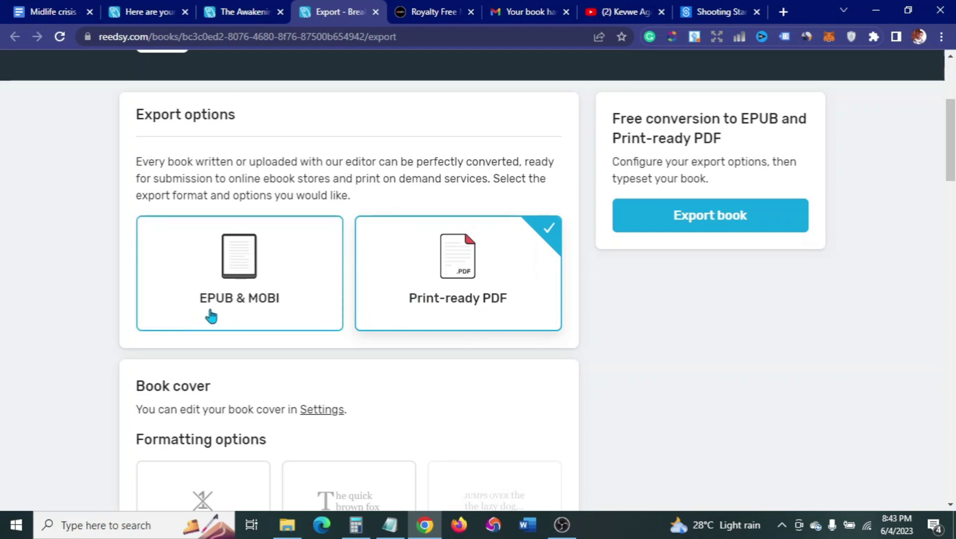
pyautogui.click(290, 278)
# Enable drop caps at the start of each chapter in the export's formatting options
pyautogui.scroll(-5, 356, 298)
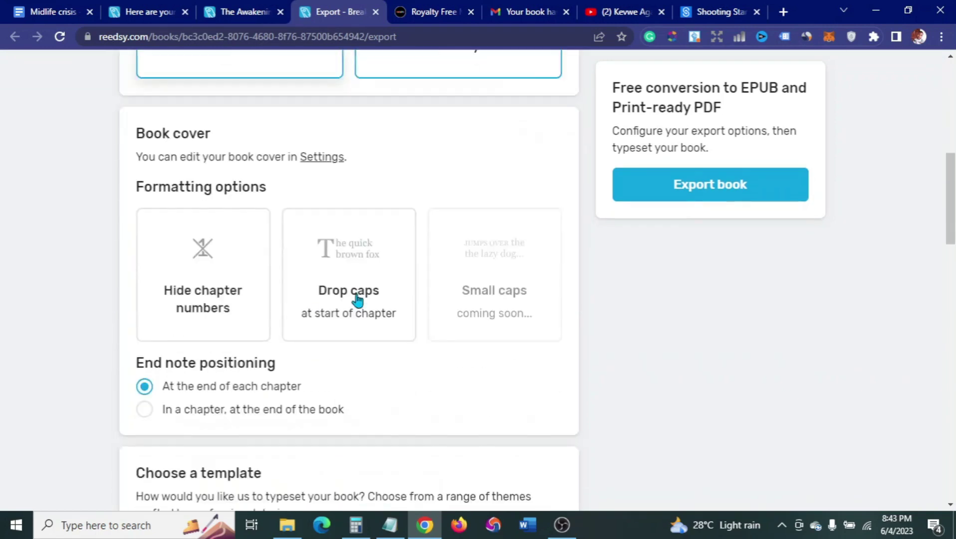
pyautogui.scroll(-1, 356, 298)
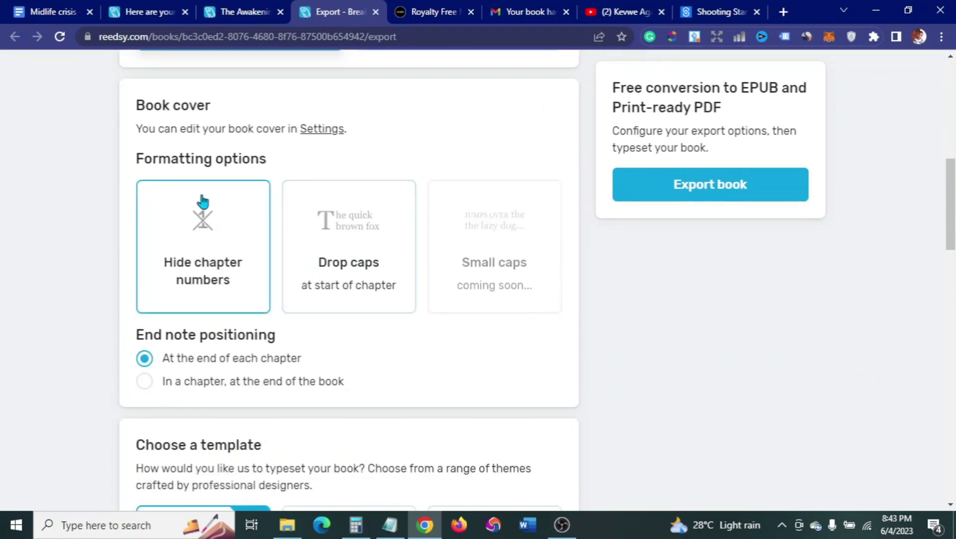
pyautogui.click(358, 273)
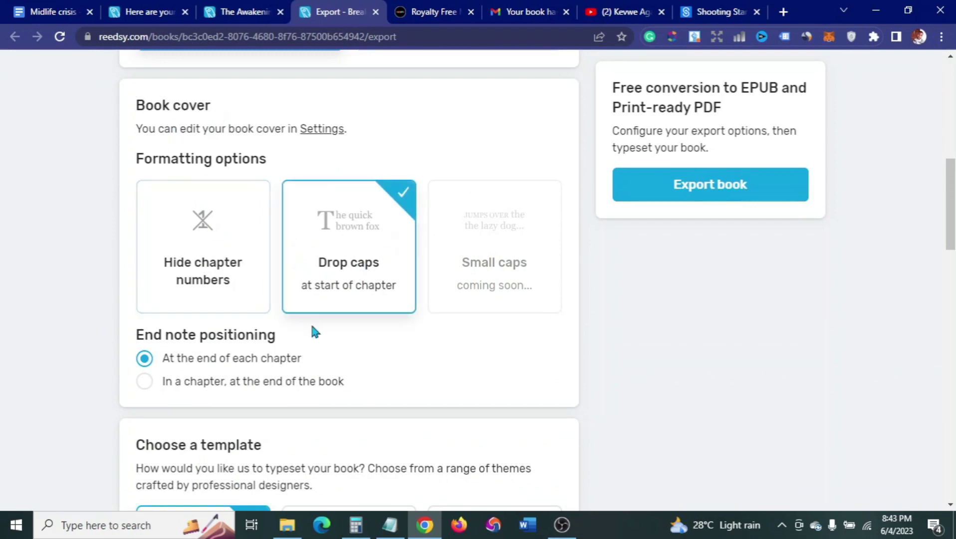
# Compare the Classic and Romance typesetting templates and choose Classic (Crimson) for the book
pyautogui.scroll(-5, 315, 332)
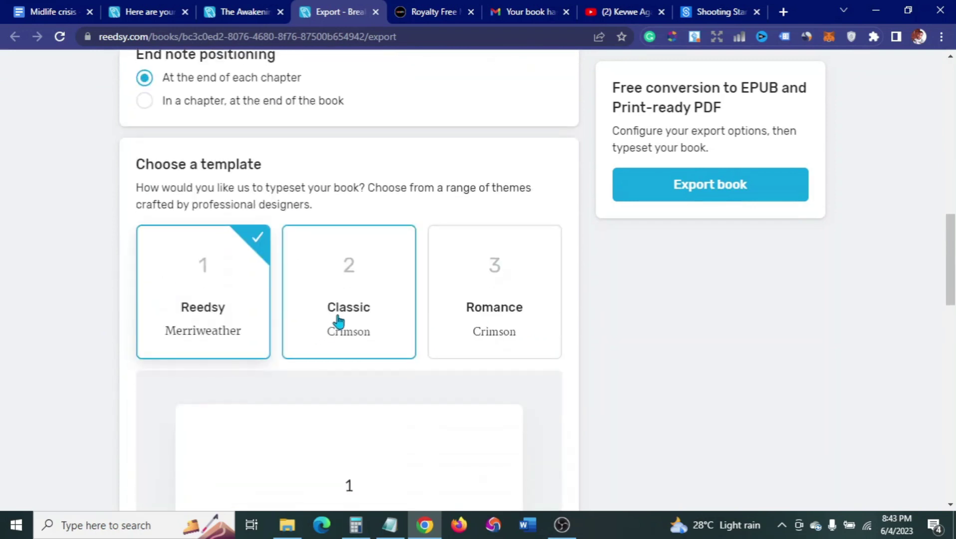
pyautogui.scroll(-3, 338, 320)
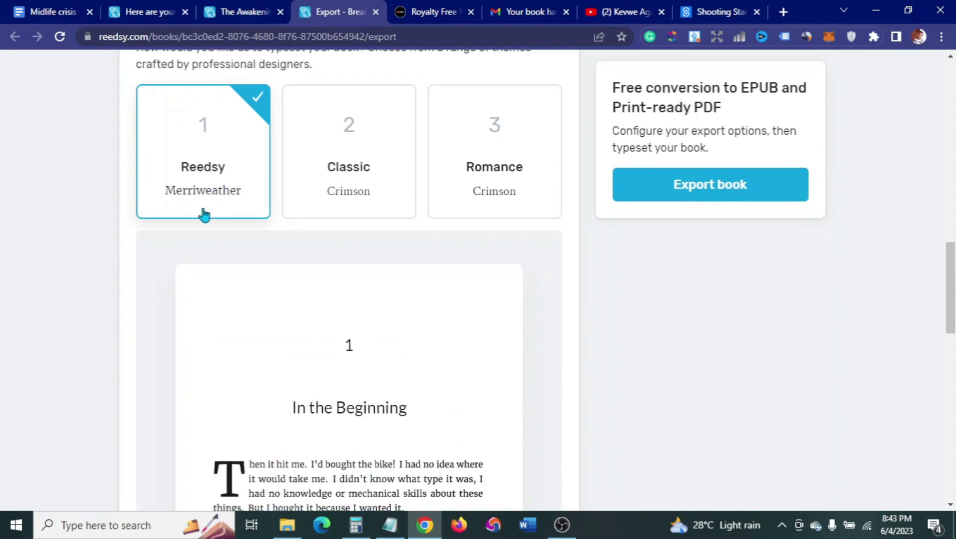
pyautogui.click(346, 189)
pyautogui.click(505, 186)
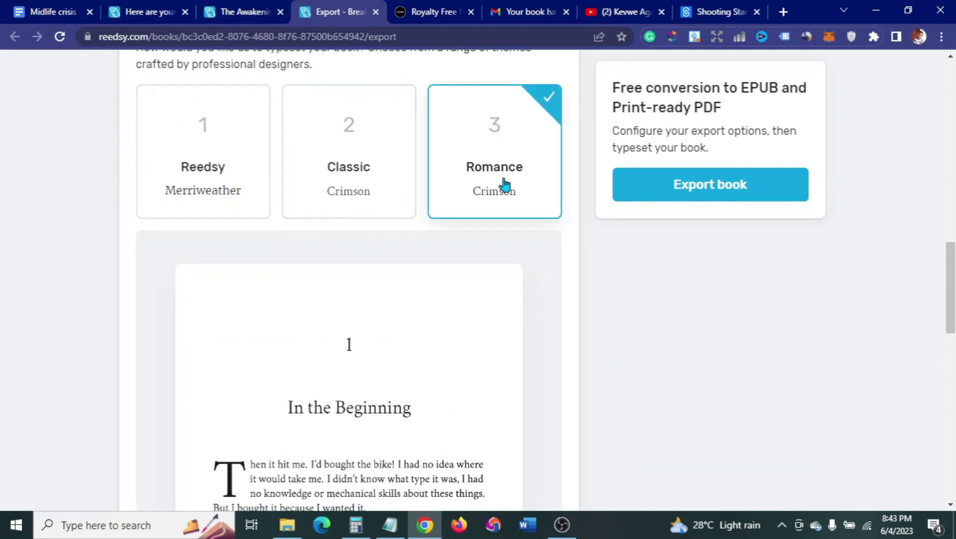
pyautogui.scroll(-1, 372, 232)
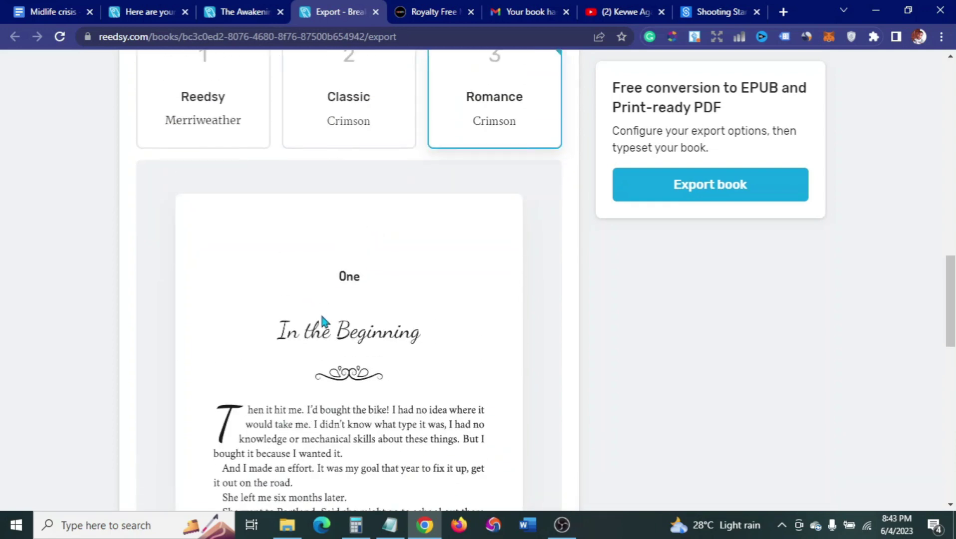
pyautogui.scroll(2, 363, 351)
pyautogui.click(351, 207)
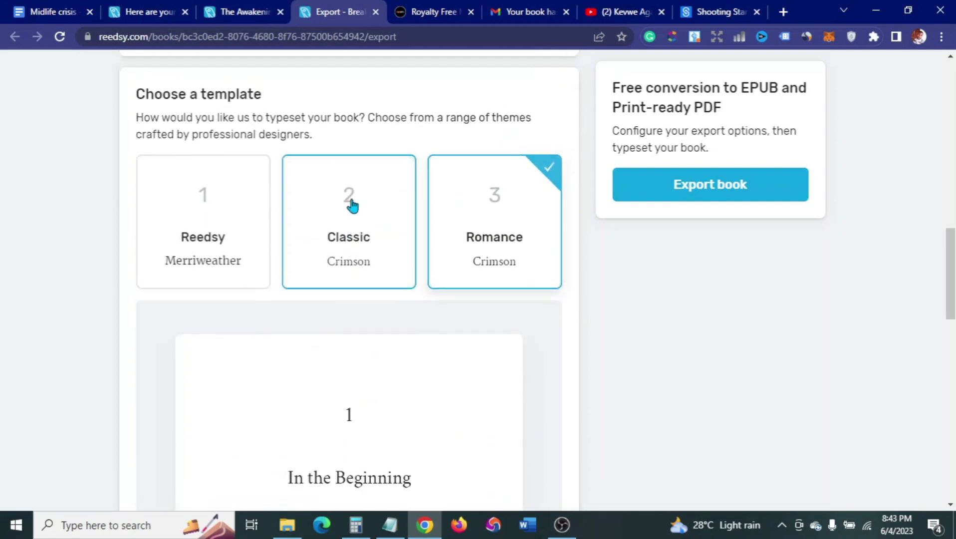
pyautogui.scroll(-1, 356, 308)
# Look over the exported files section and the chosen export settings, and change the export format to Print-ready PDF
pyautogui.scroll(-10, 360, 322)
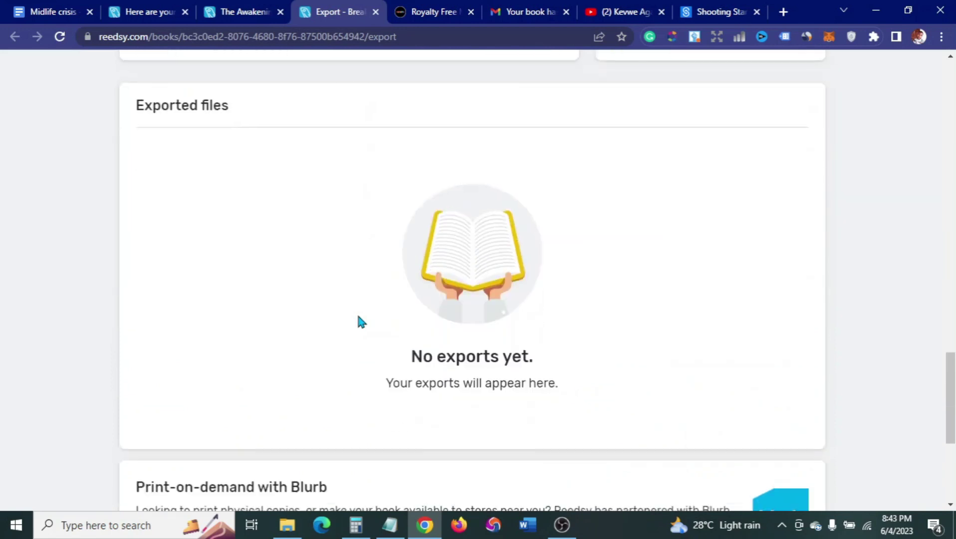
pyautogui.scroll(-5, 360, 322)
pyautogui.scroll(10, 358, 322)
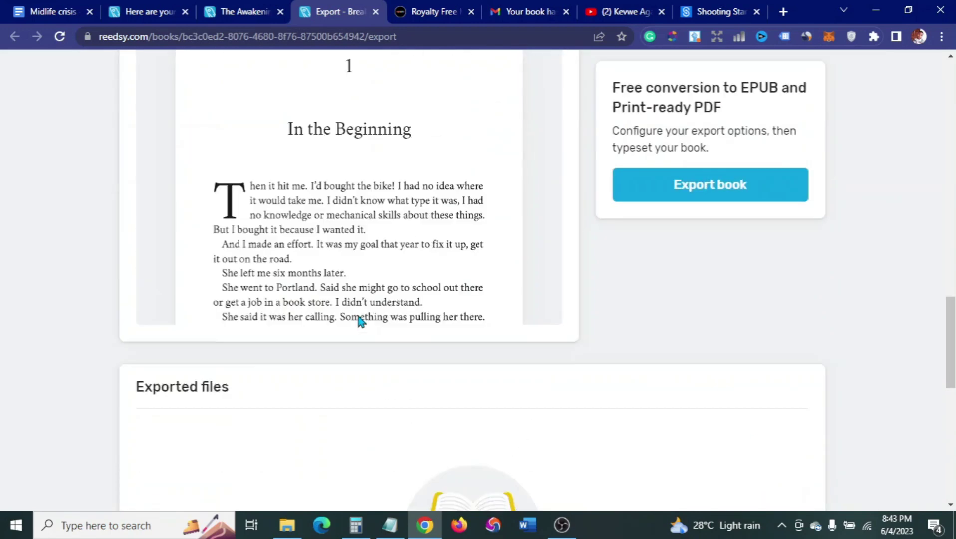
pyautogui.scroll(8, 363, 305)
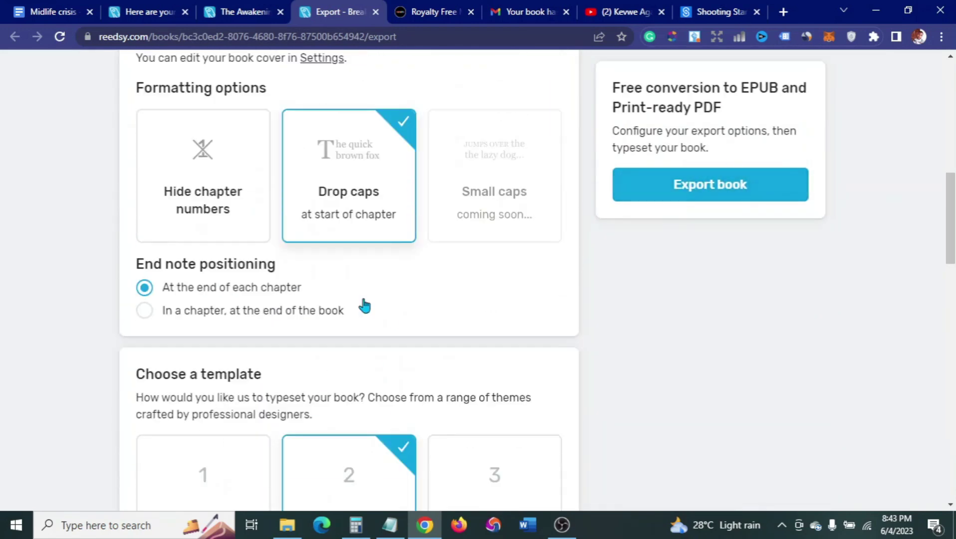
pyautogui.scroll(3, 391, 228)
pyautogui.scroll(5, 391, 229)
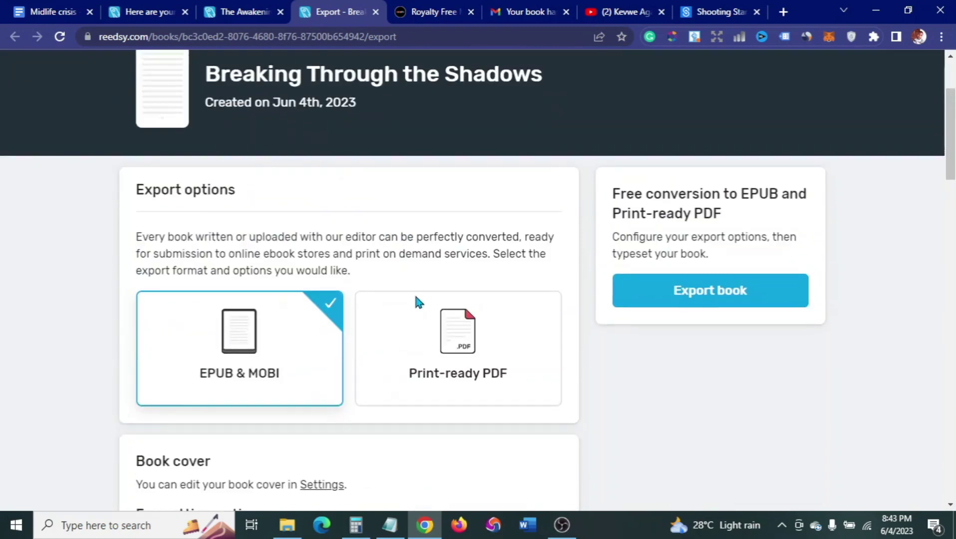
pyautogui.click(402, 361)
# Set the print-ready PDF's trim size to Trade (6" x 9")
pyautogui.scroll(-4, 403, 363)
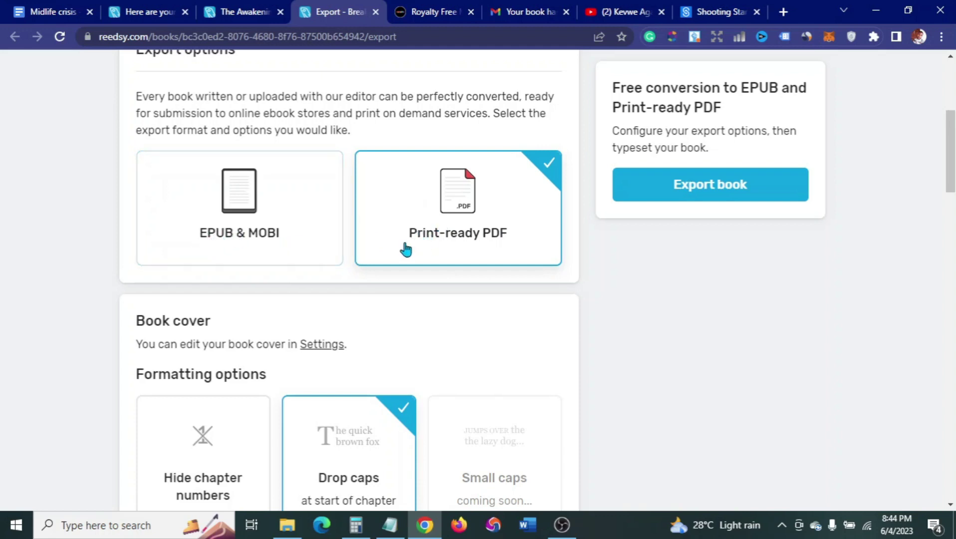
pyautogui.scroll(-4, 350, 321)
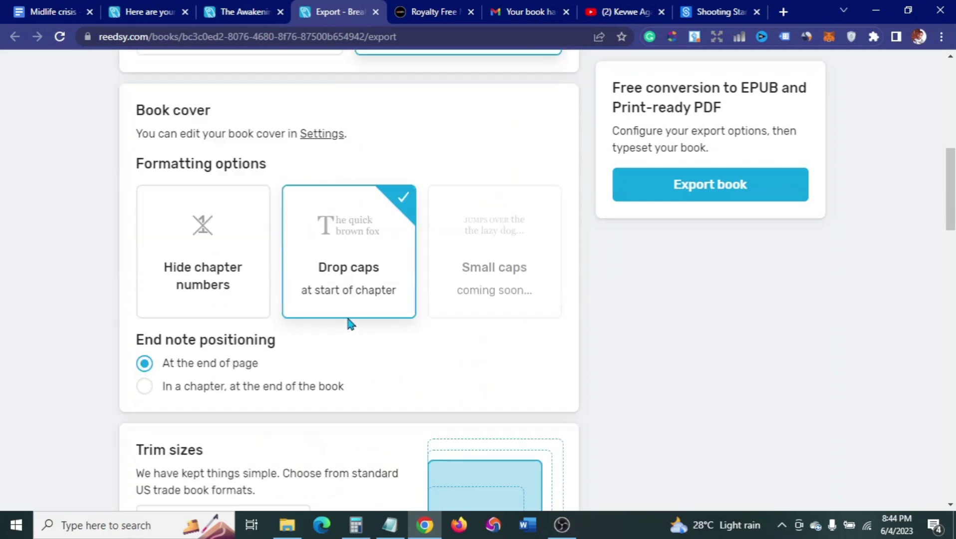
pyautogui.scroll(-5, 369, 300)
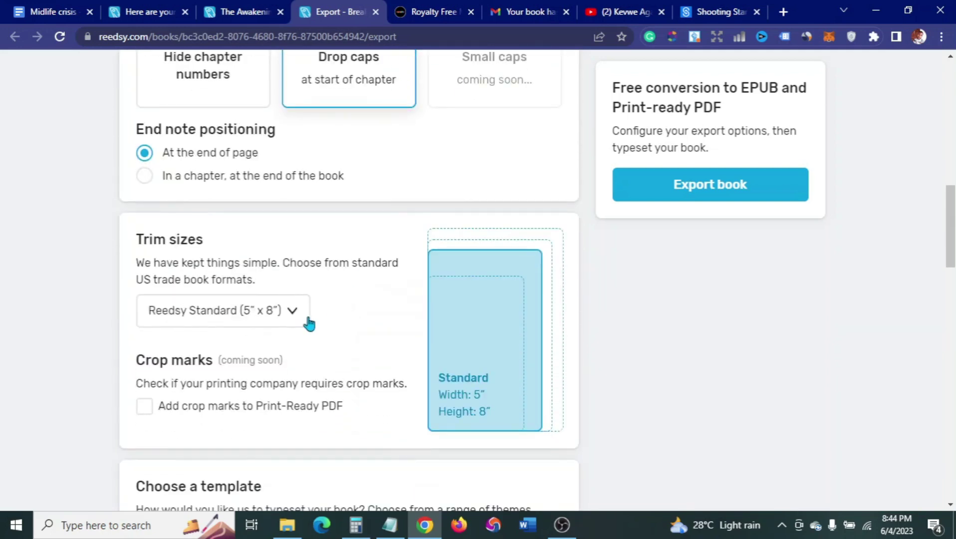
pyautogui.click(293, 313)
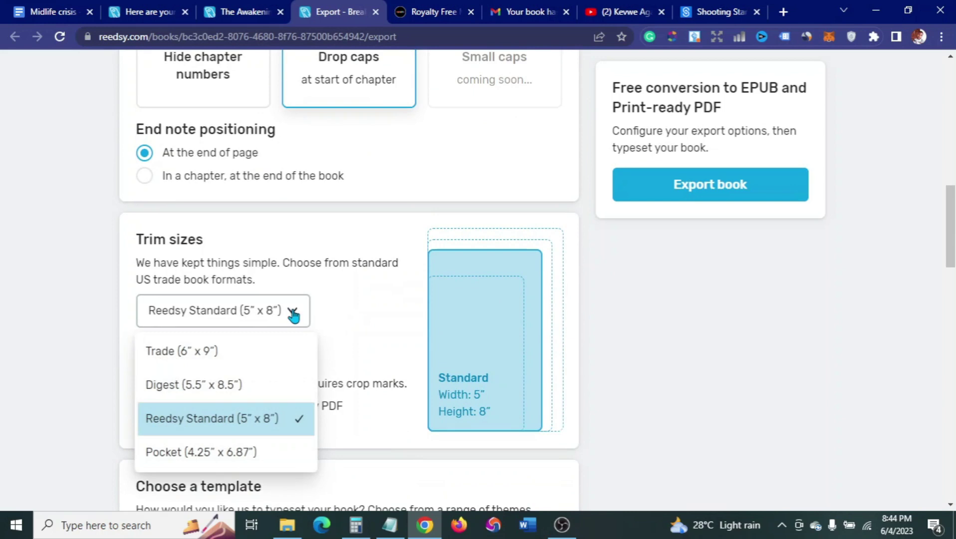
pyautogui.click(217, 353)
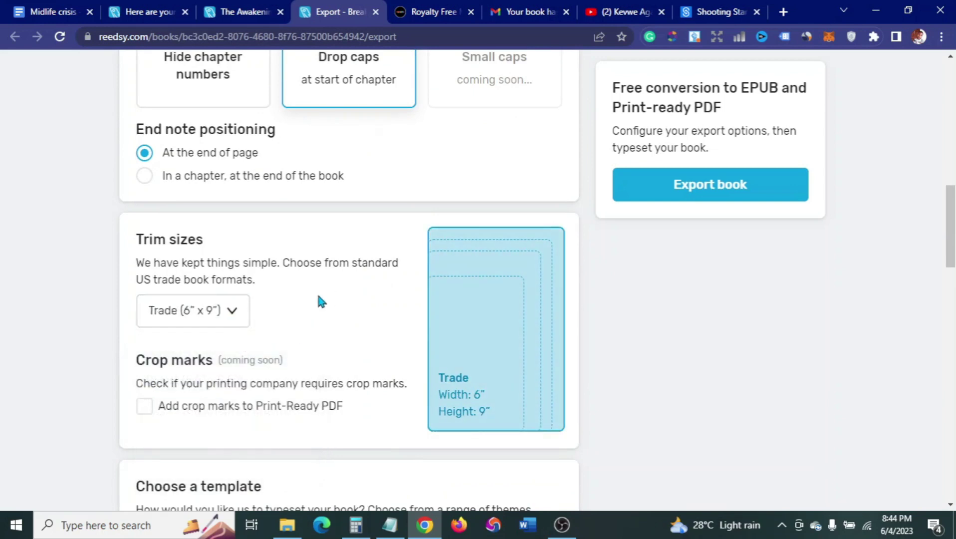
# Check the crop marks option, the template choice and its sample page for the print-ready PDF
pyautogui.scroll(-1, 280, 302)
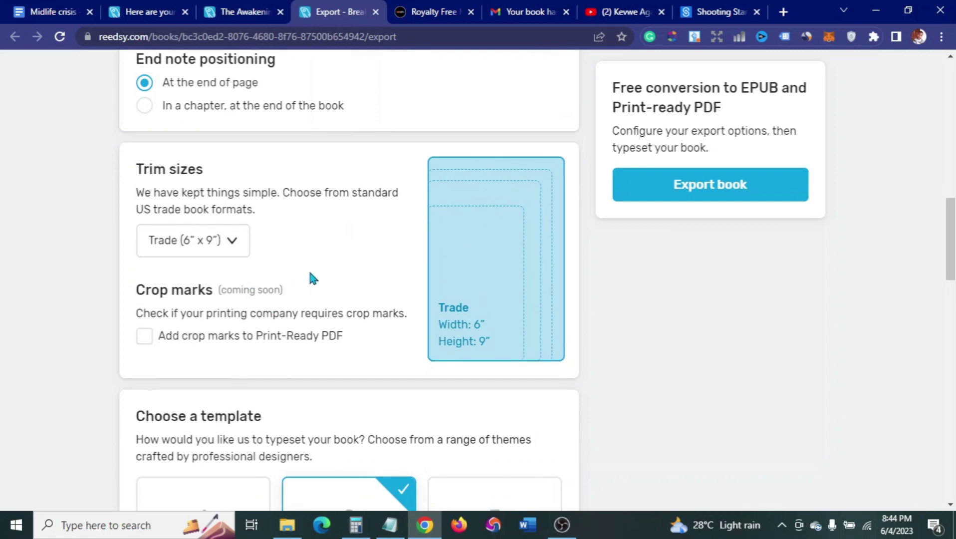
pyautogui.scroll(-2, 310, 277)
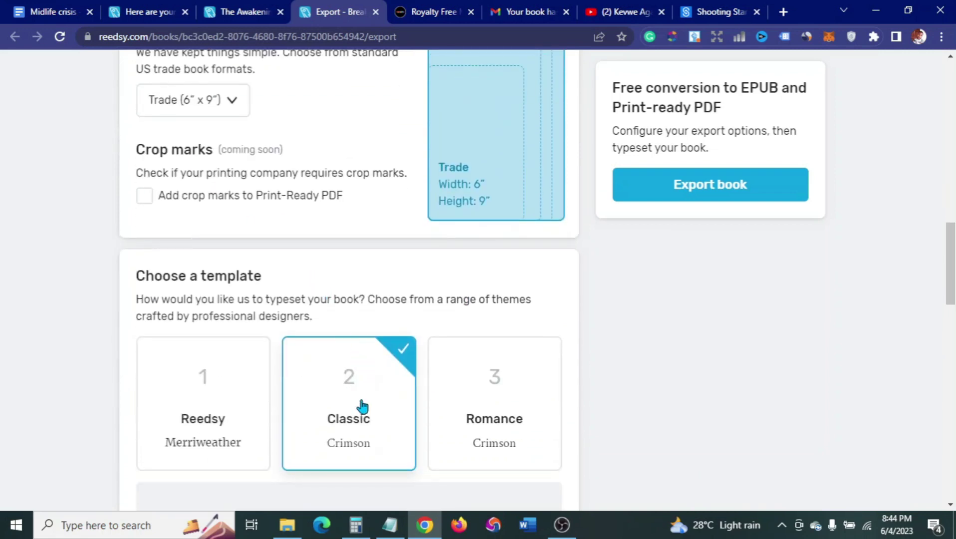
pyautogui.scroll(-1, 357, 408)
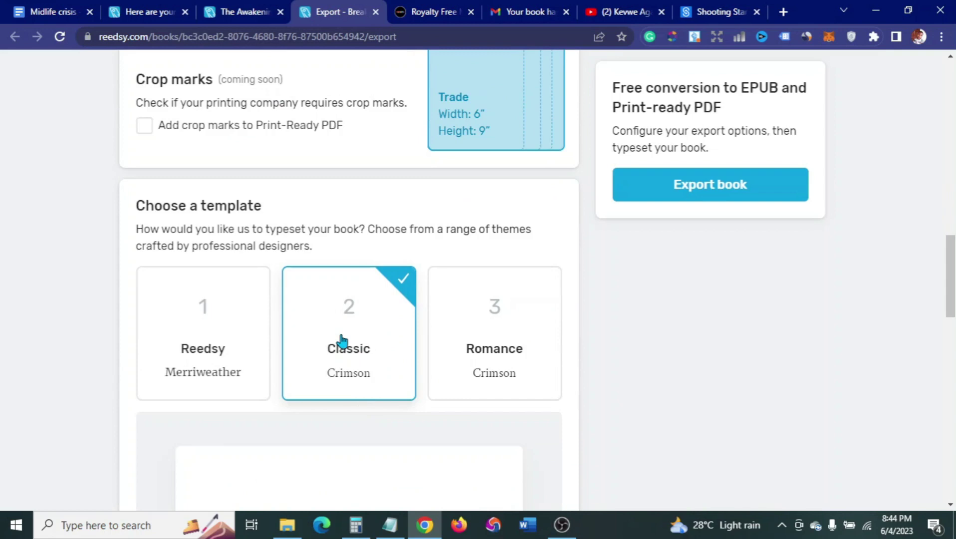
pyautogui.scroll(-1, 392, 402)
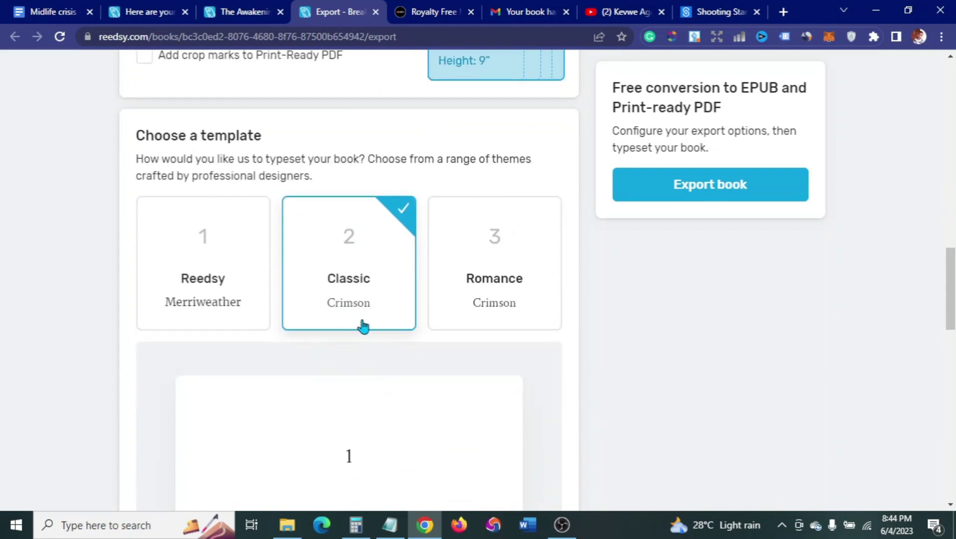
pyautogui.scroll(-8, 363, 326)
pyautogui.scroll(7, 363, 326)
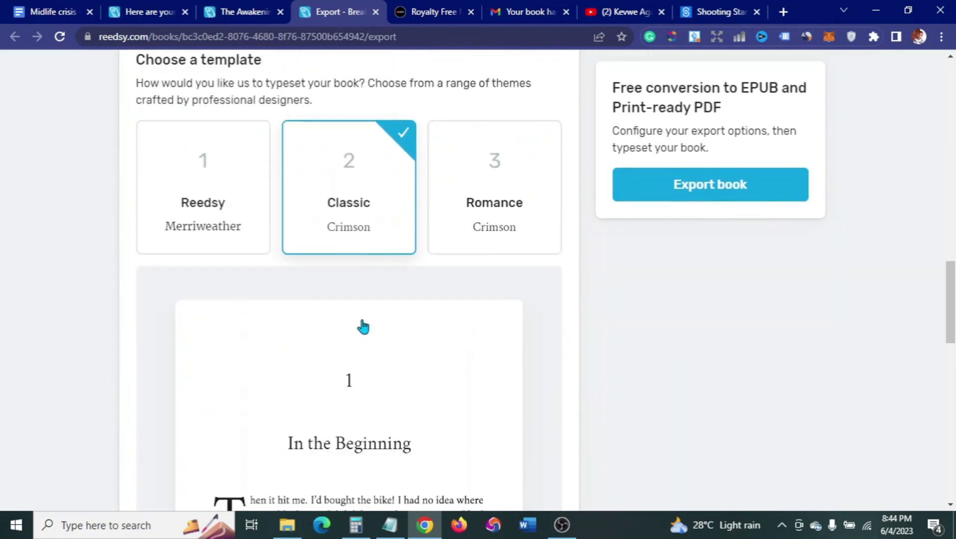
# Export the book as a print-ready PDF, dismiss the typesetting notice and check the file's status among the exported files
pyautogui.scroll(15, 363, 327)
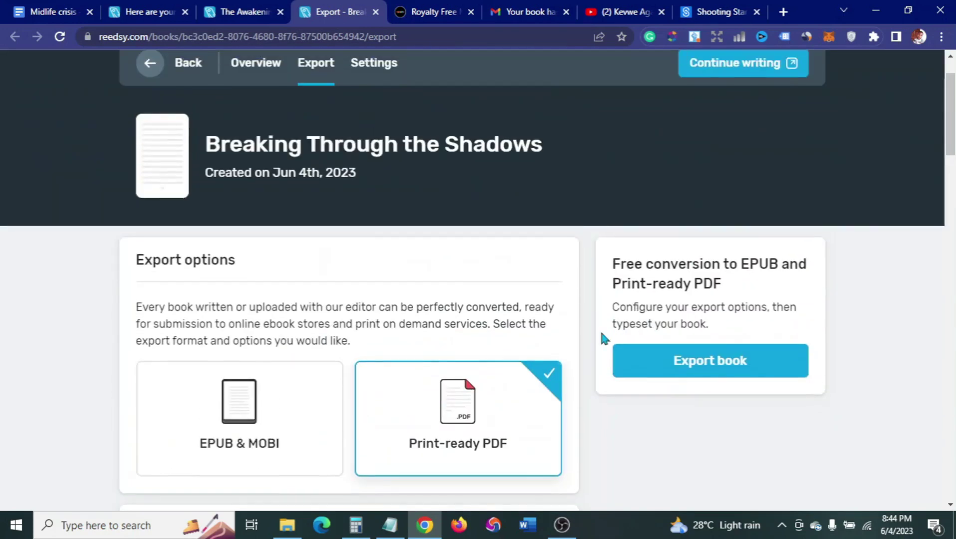
pyautogui.click(711, 361)
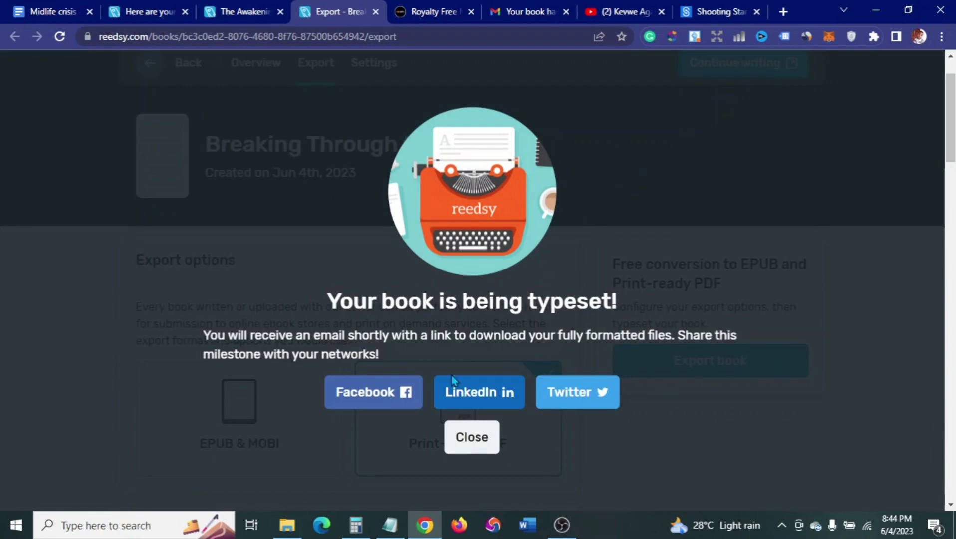
pyautogui.click(459, 448)
pyautogui.scroll(-20, 433, 445)
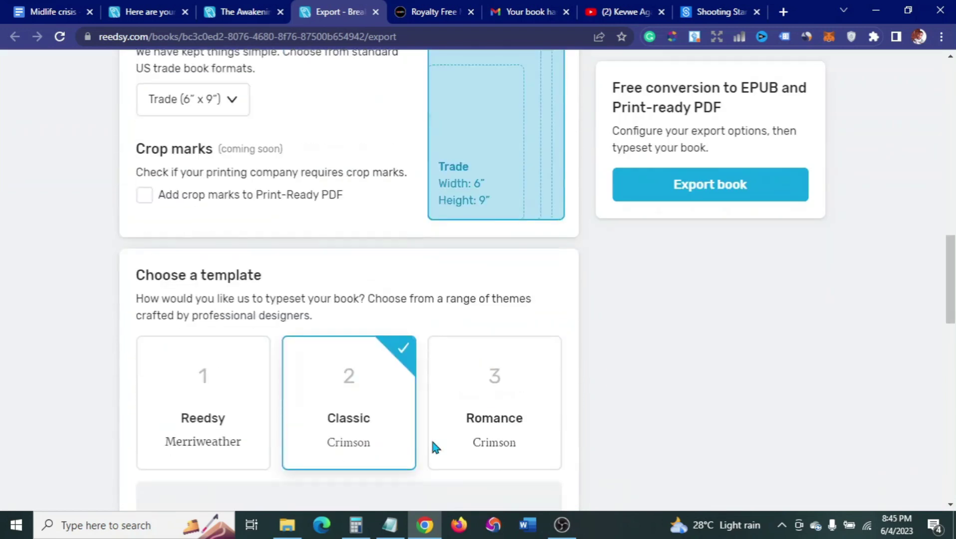
pyautogui.scroll(4, 433, 445)
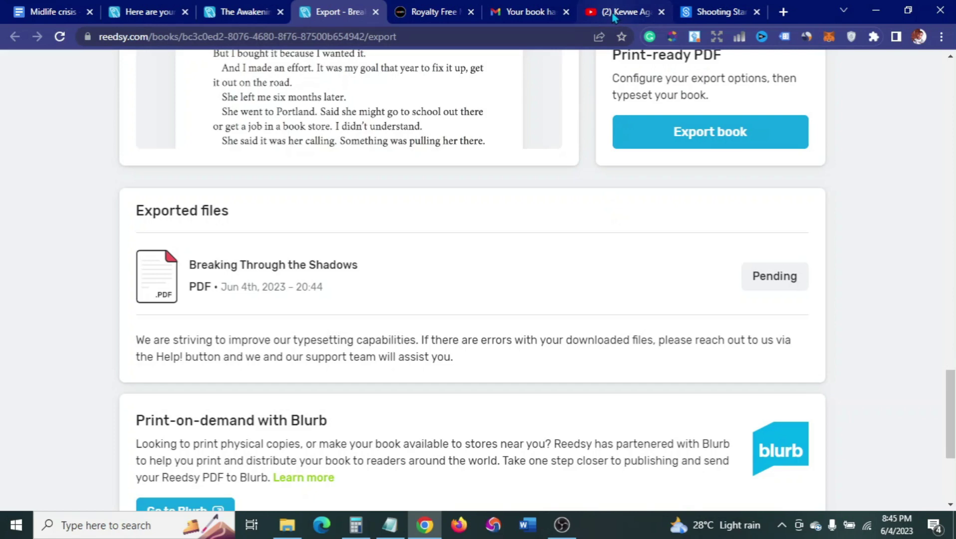
# Switch to Gmail, refresh the inbox and open Reedsy's newest "Your book has been typeset!" email
pyautogui.click(524, 11)
pyautogui.click(134, 180)
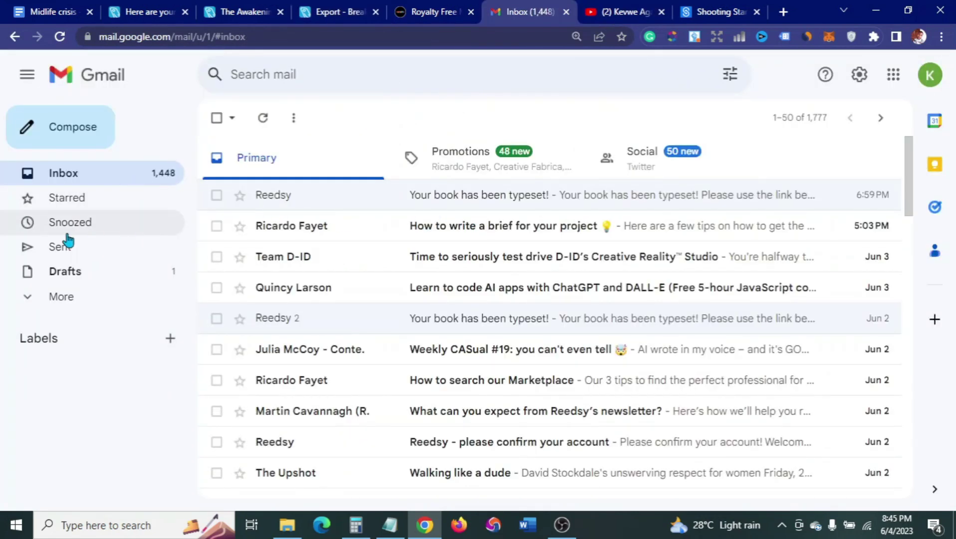
pyautogui.click(260, 129)
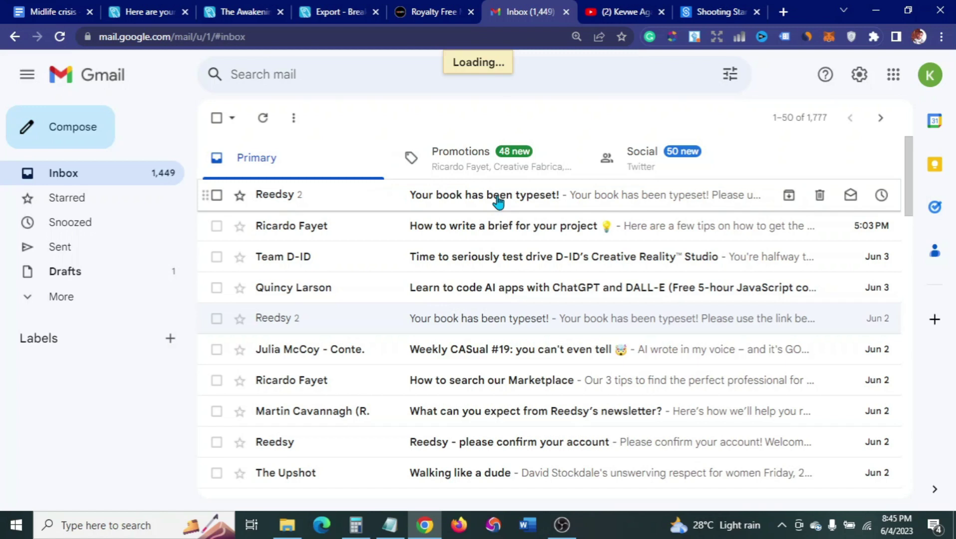
pyautogui.click(497, 202)
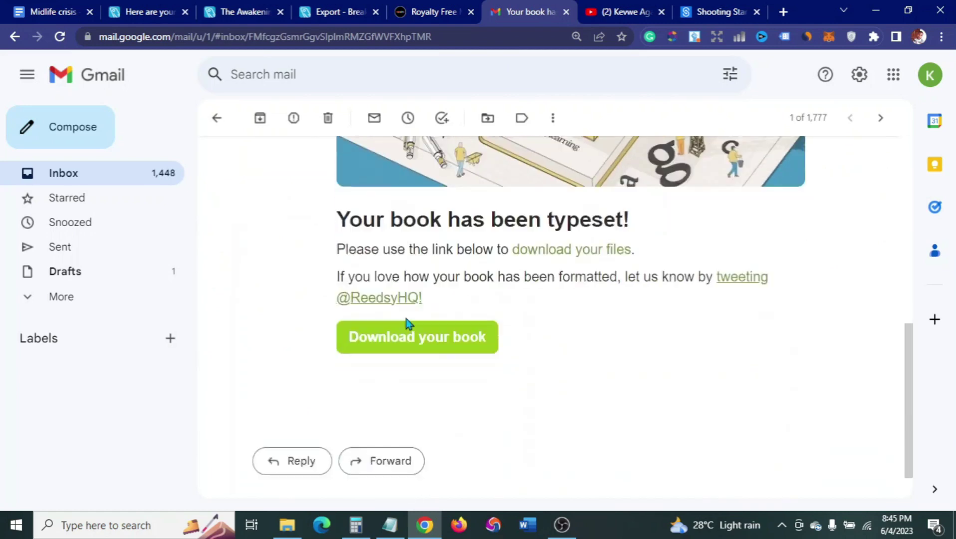
# Download the typeset book from the email and show the downloaded zip file in its folder
pyautogui.scroll(-1, 414, 314)
pyautogui.click(419, 309)
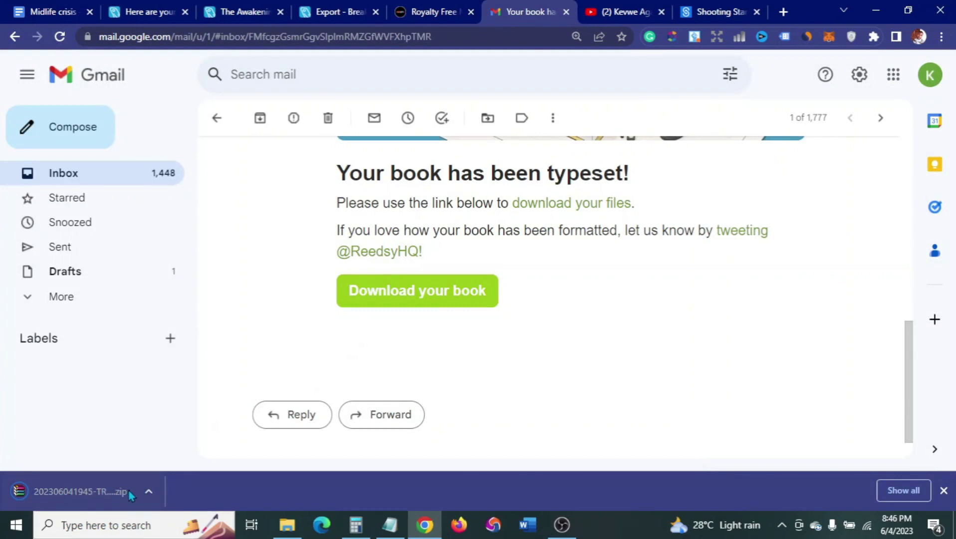
pyautogui.click(159, 490)
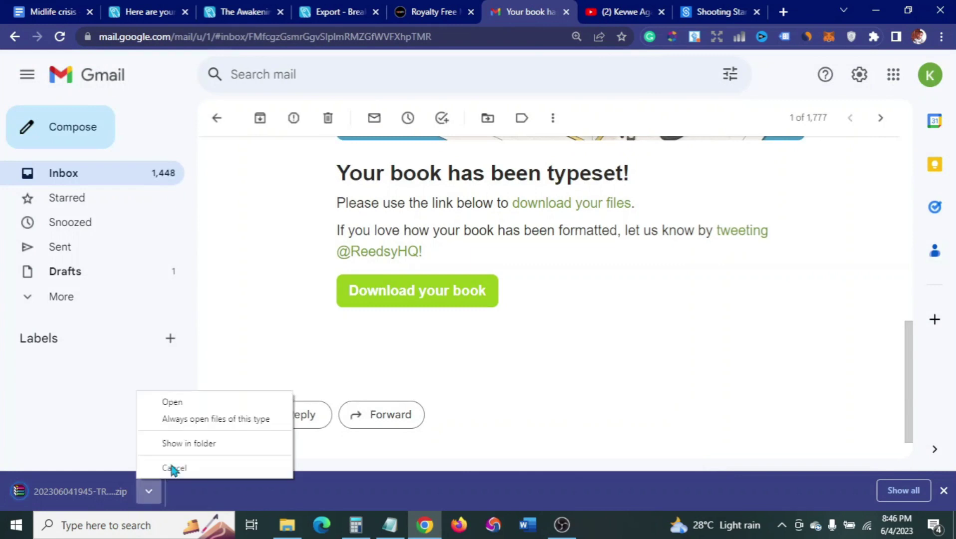
pyautogui.click(191, 443)
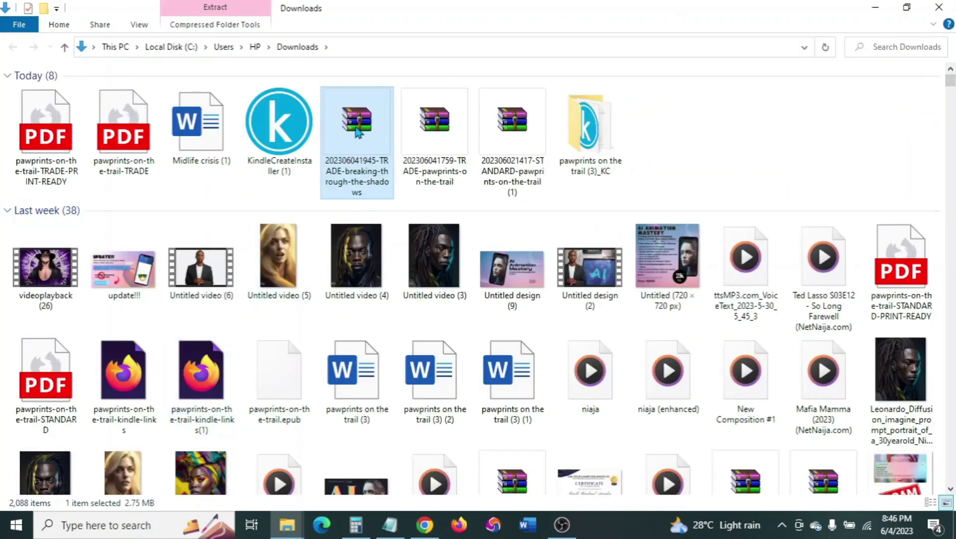
pyautogui.doubleClick(356, 129)
pyautogui.rightClick(355, 126)
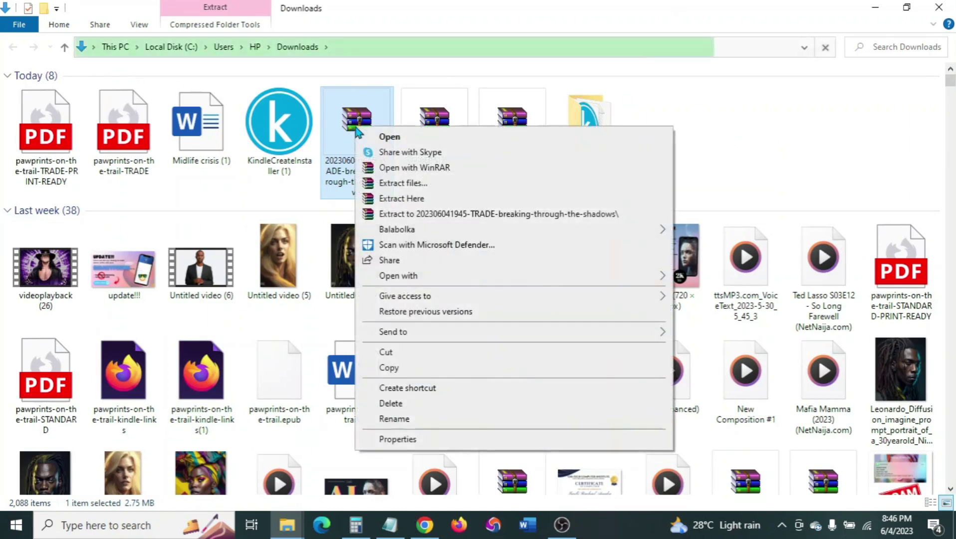
pyautogui.click(399, 198)
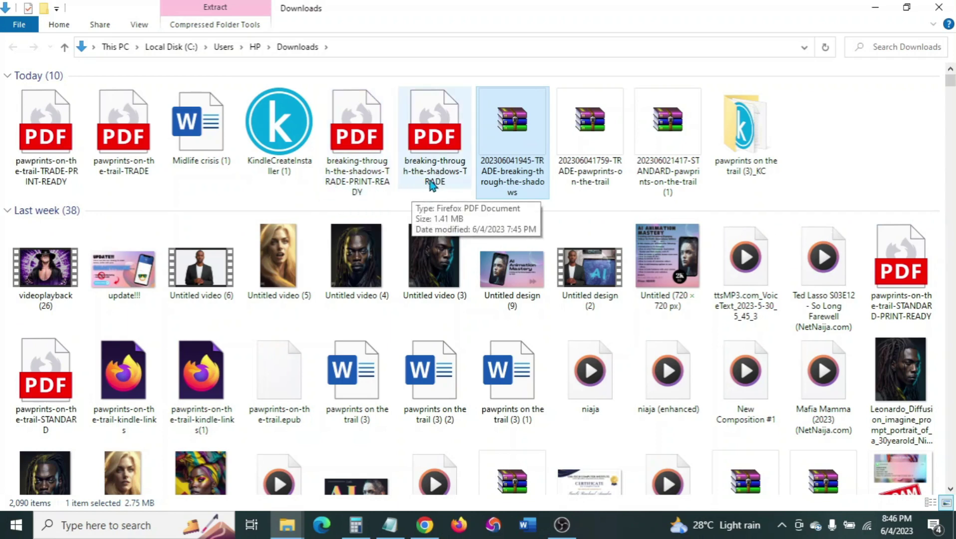
# Open the breaking-through-the-shadows-TRADE-PRINT-READY PDF and review its title page, copyright page and table of contents
pyautogui.doubleClick(358, 159)
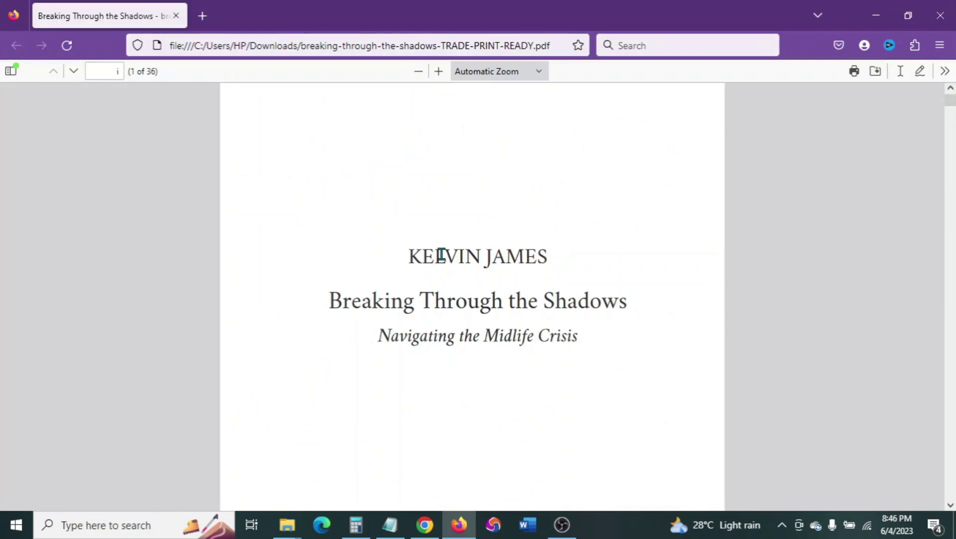
pyautogui.scroll(-3, 454, 252)
pyautogui.scroll(2, 455, 252)
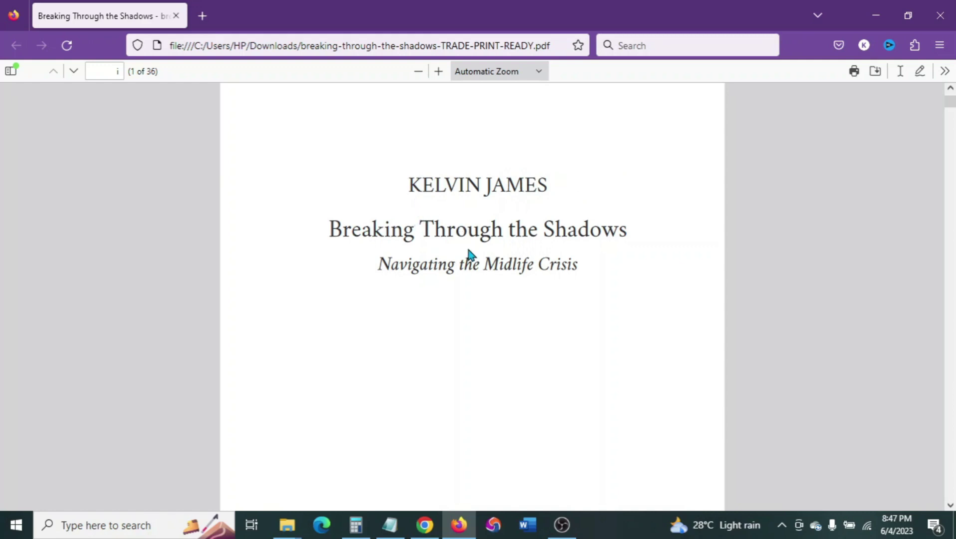
pyautogui.scroll(-10, 469, 253)
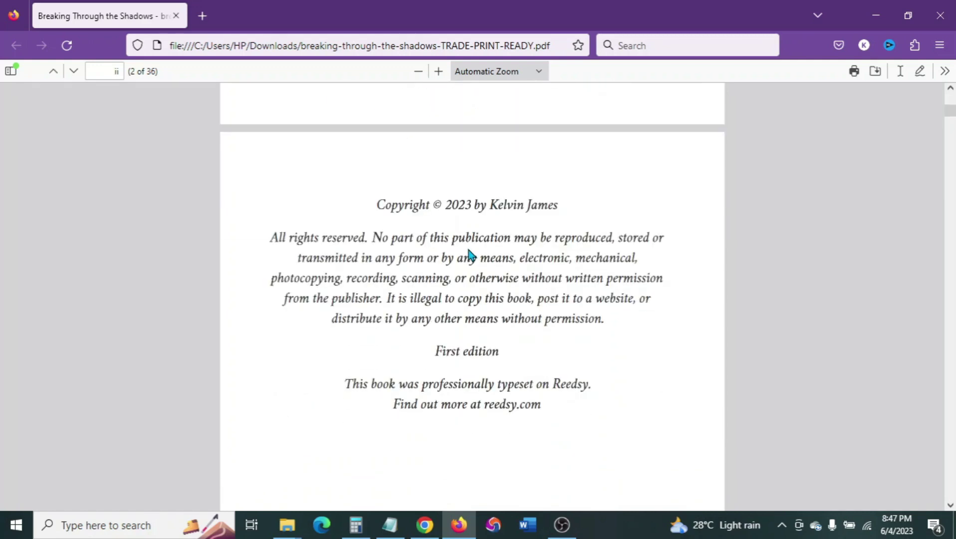
pyautogui.scroll(-3, 469, 255)
pyautogui.scroll(-12, 468, 248)
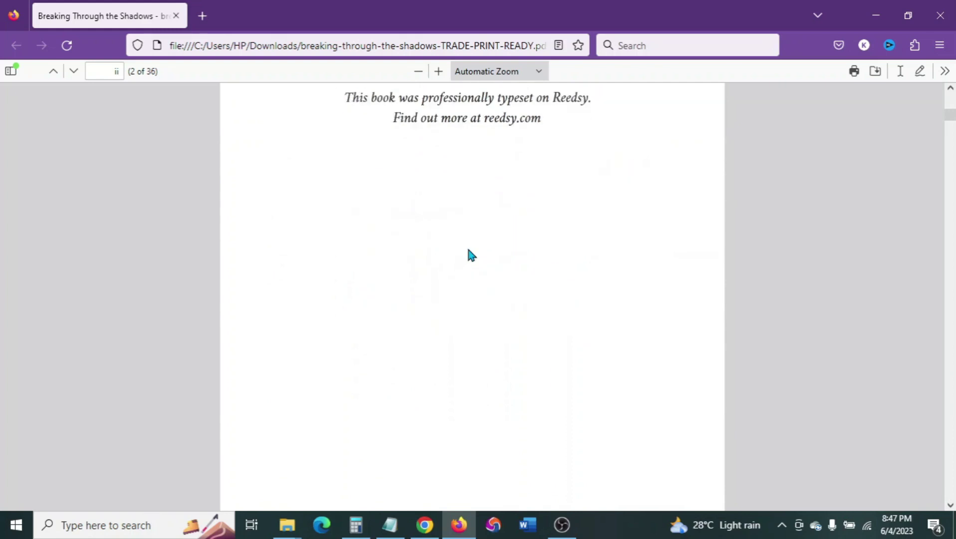
pyautogui.scroll(-3, 468, 249)
pyautogui.scroll(6, 467, 253)
pyautogui.scroll(-6, 468, 253)
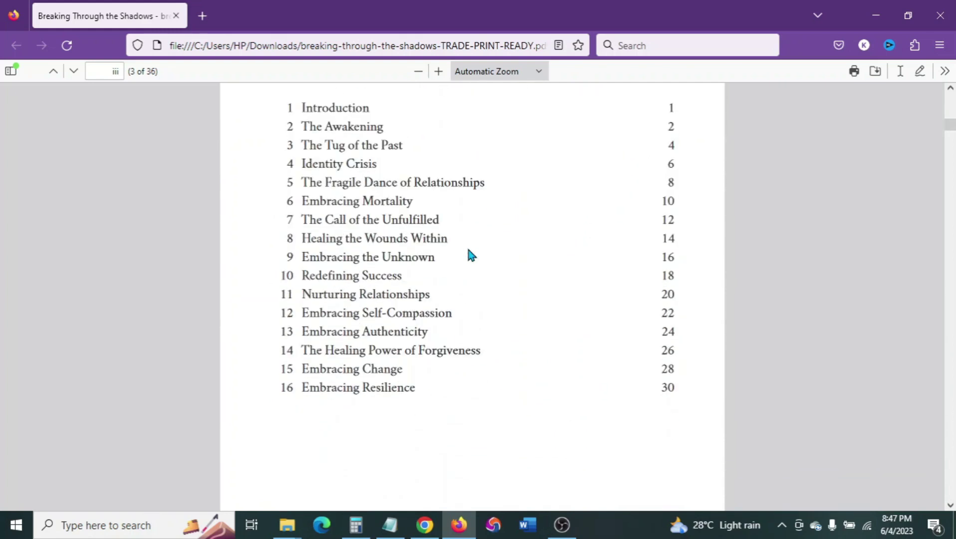
# Examine the Introduction chapter's opening page in the PDF, including its chapter number, heading, drop cap and body text
pyautogui.scroll(-20, 472, 255)
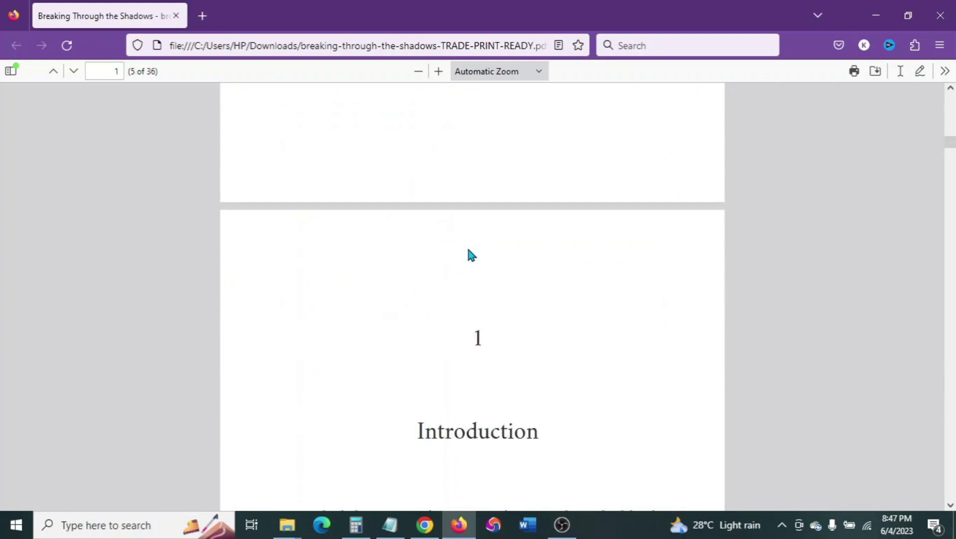
pyautogui.scroll(-5, 470, 255)
pyautogui.scroll(-3, 469, 252)
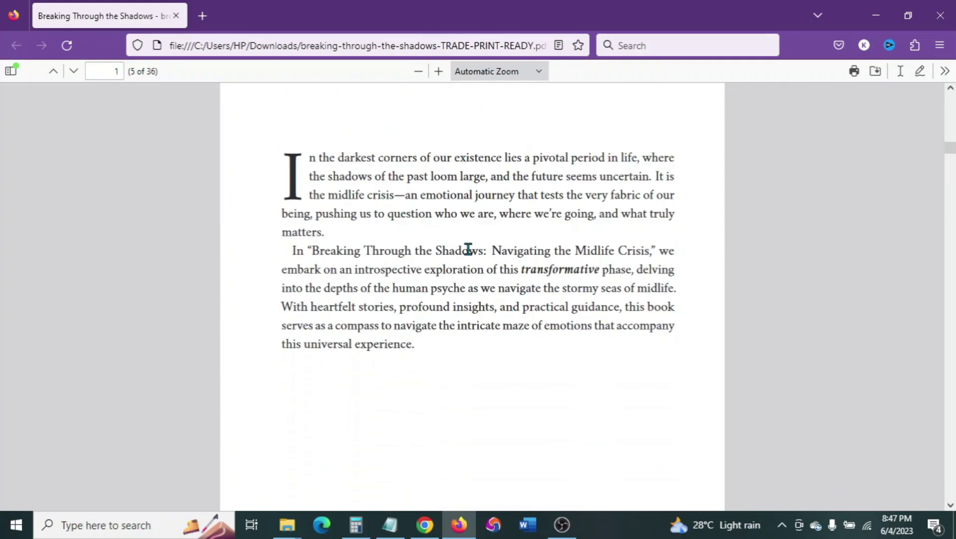
pyautogui.scroll(5, 444, 303)
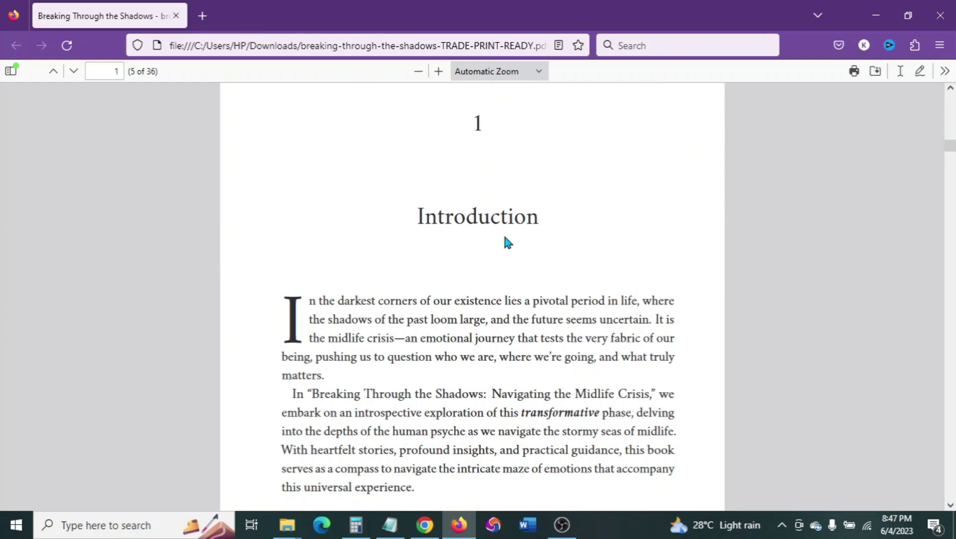
pyautogui.scroll(2, 469, 167)
pyautogui.scroll(-2, 469, 167)
pyautogui.scroll(-2, 471, 168)
pyautogui.scroll(-7, 470, 168)
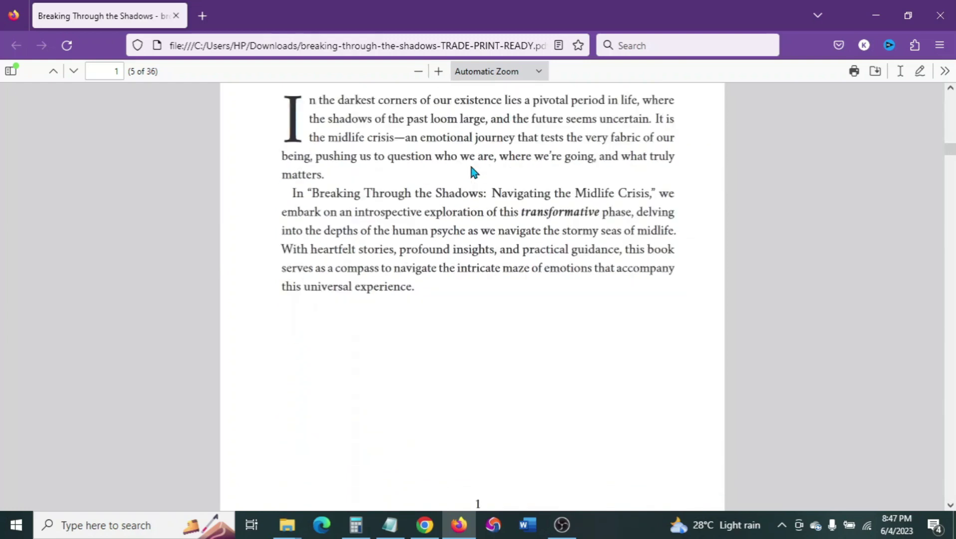
# Review the layout of the chapters "The Awakening" and "The Tug of the Past", including subheadings, running headers and page numbers
pyautogui.scroll(-8, 472, 169)
pyautogui.scroll(-2, 489, 255)
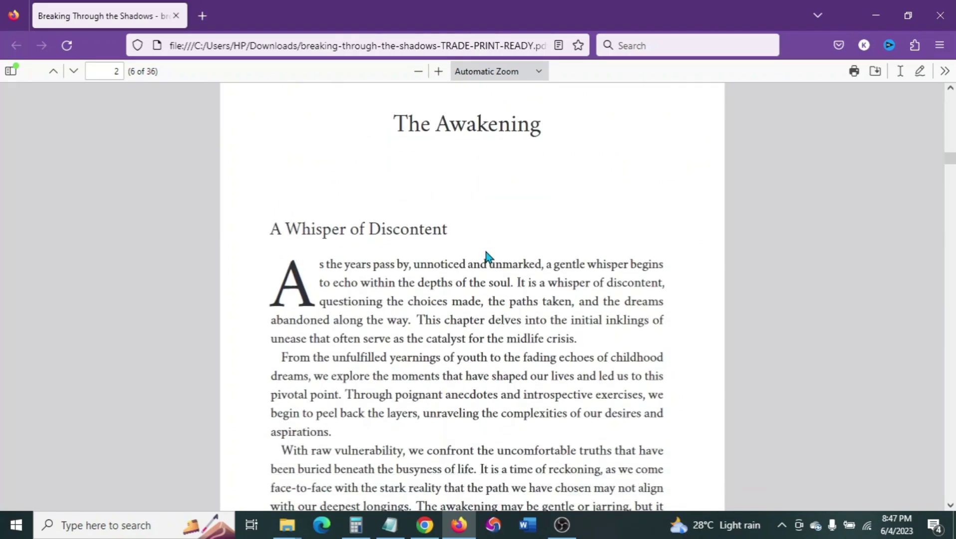
pyautogui.scroll(-12, 487, 254)
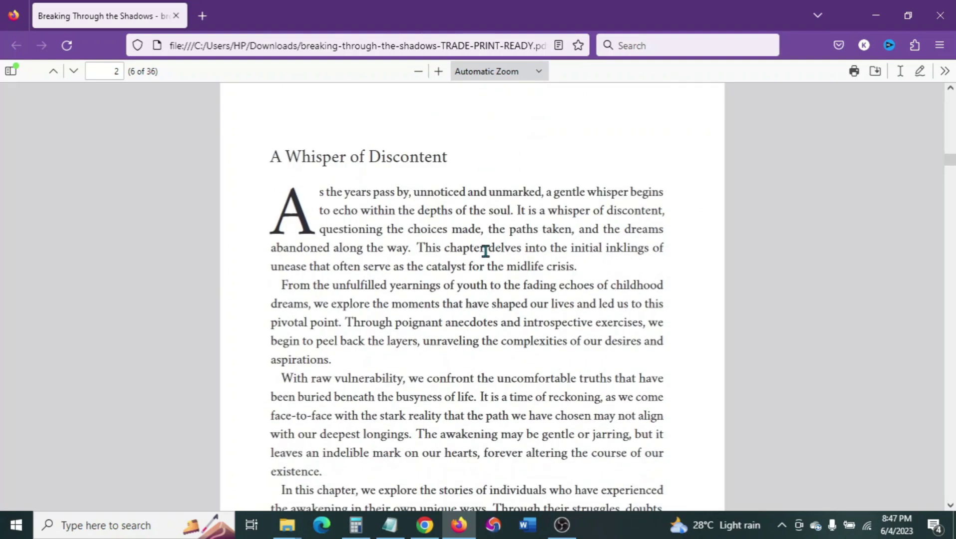
pyautogui.scroll(-14, 486, 251)
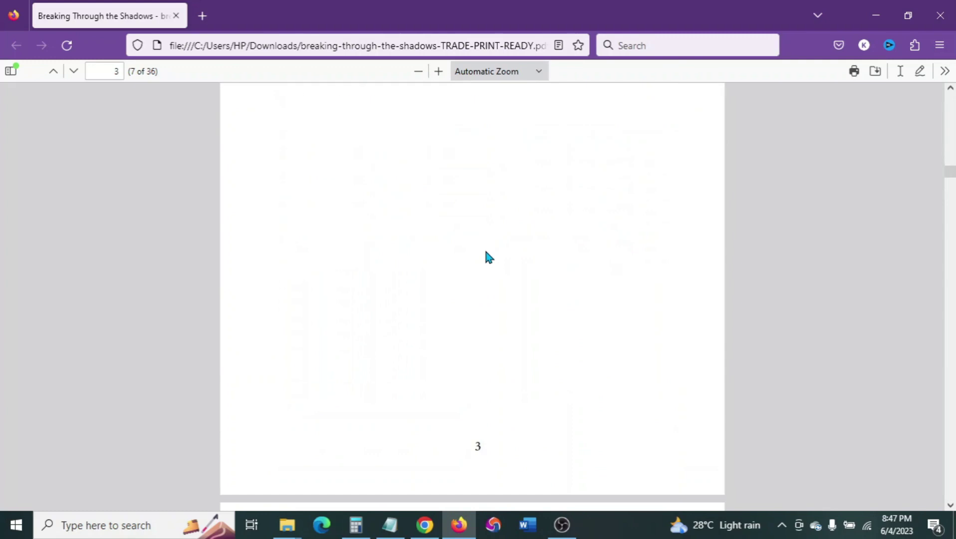
pyautogui.scroll(-5, 487, 253)
pyautogui.scroll(5, 487, 253)
pyautogui.scroll(10, 486, 253)
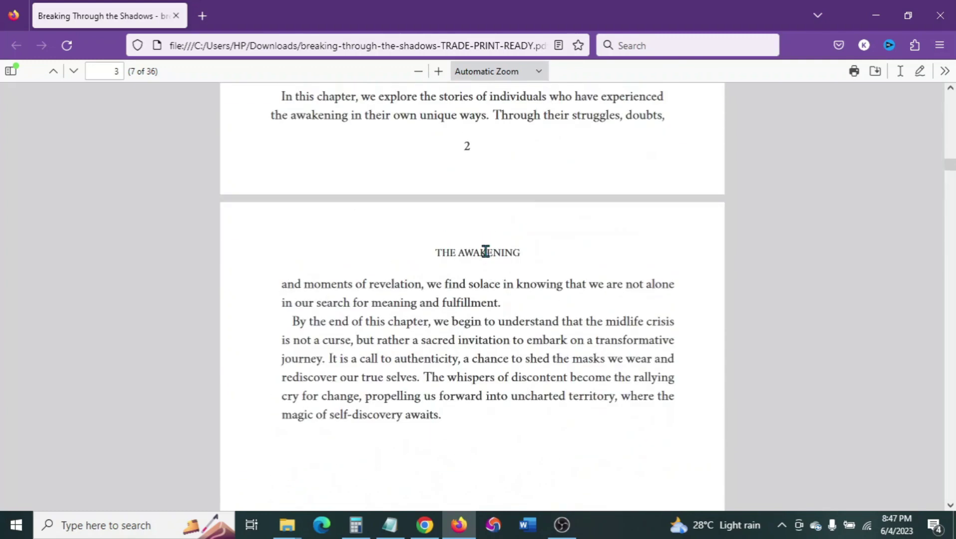
pyautogui.scroll(-8, 486, 253)
pyautogui.scroll(-8, 488, 257)
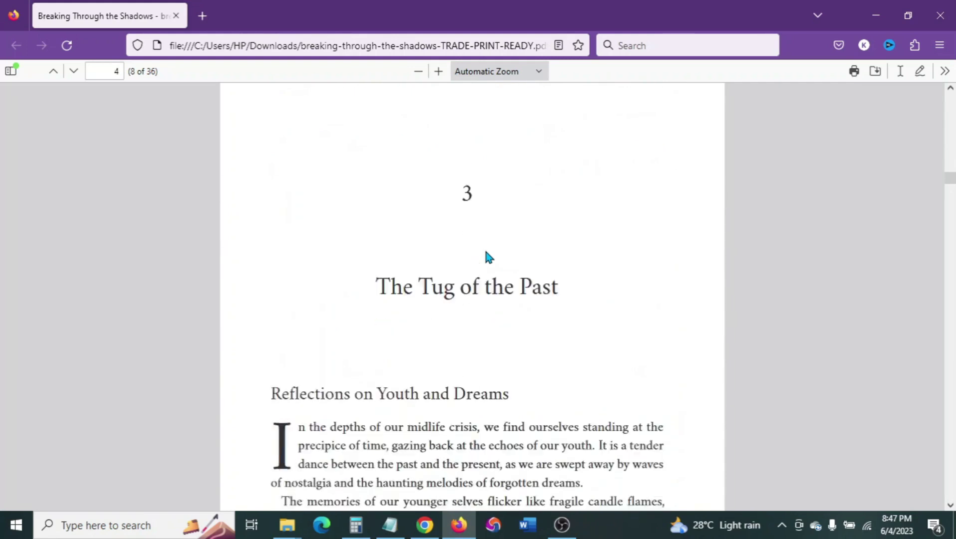
pyautogui.scroll(5, 487, 255)
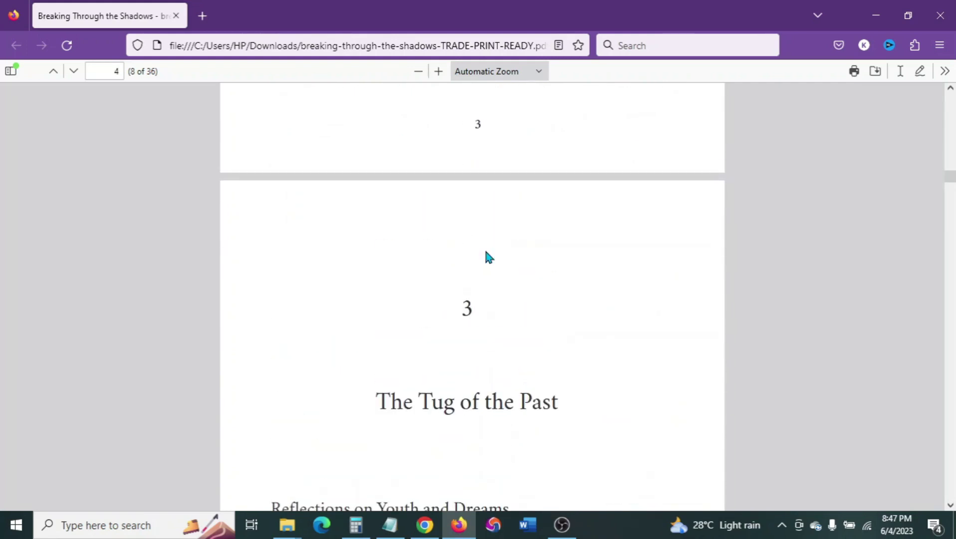
pyautogui.scroll(-7, 487, 254)
pyautogui.scroll(-3, 489, 257)
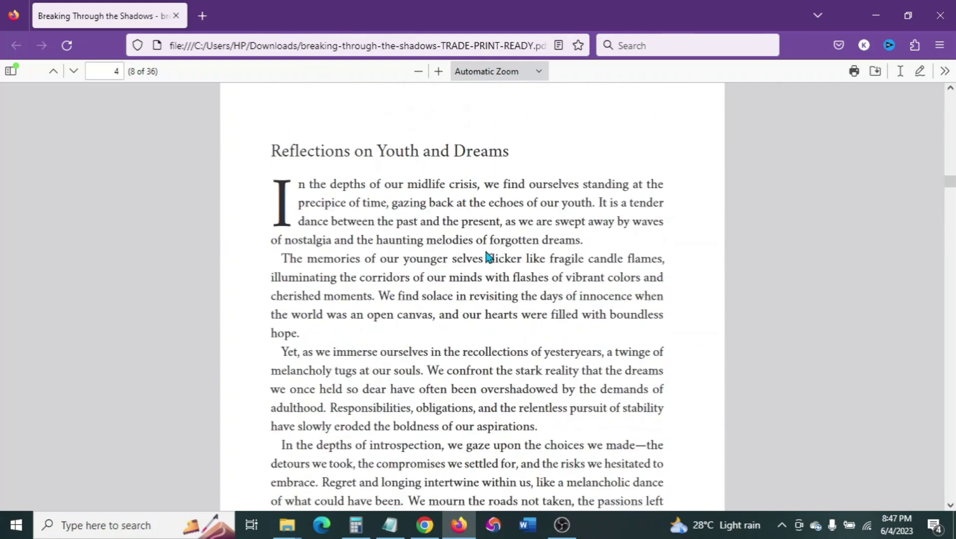
# Review the formatting of the chapters from "Identity Crisis" through "Embracing Mortality" in the print-ready PDF
pyautogui.scroll(-20, 488, 257)
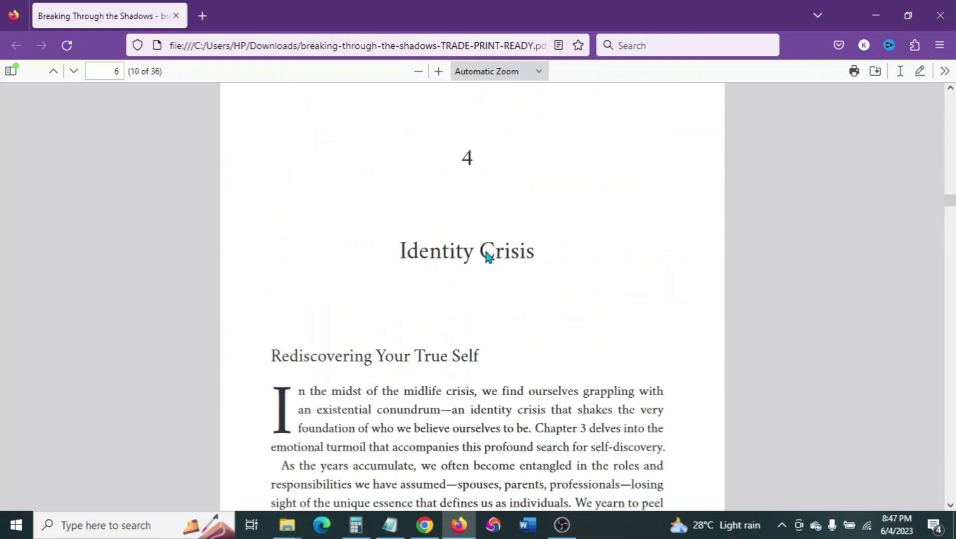
pyautogui.scroll(-3, 489, 256)
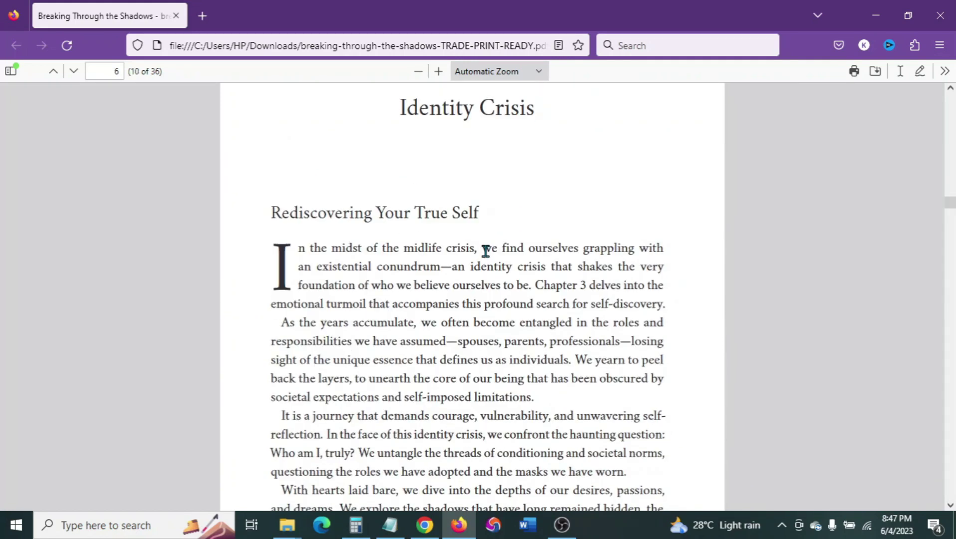
pyautogui.scroll(-12, 485, 251)
pyautogui.scroll(-17, 485, 250)
pyautogui.scroll(-2, 487, 253)
pyautogui.scroll(3, 487, 252)
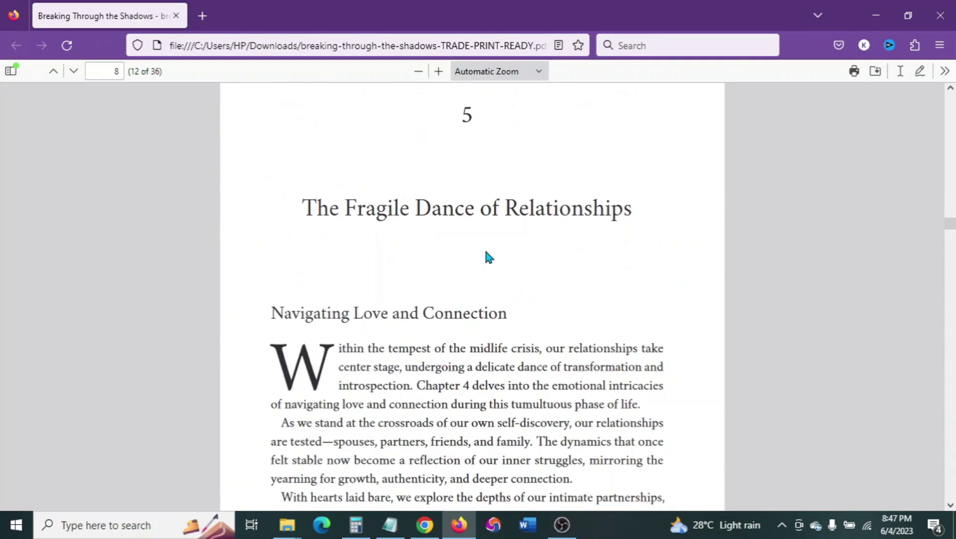
pyautogui.scroll(20, 487, 256)
pyautogui.scroll(-20, 486, 250)
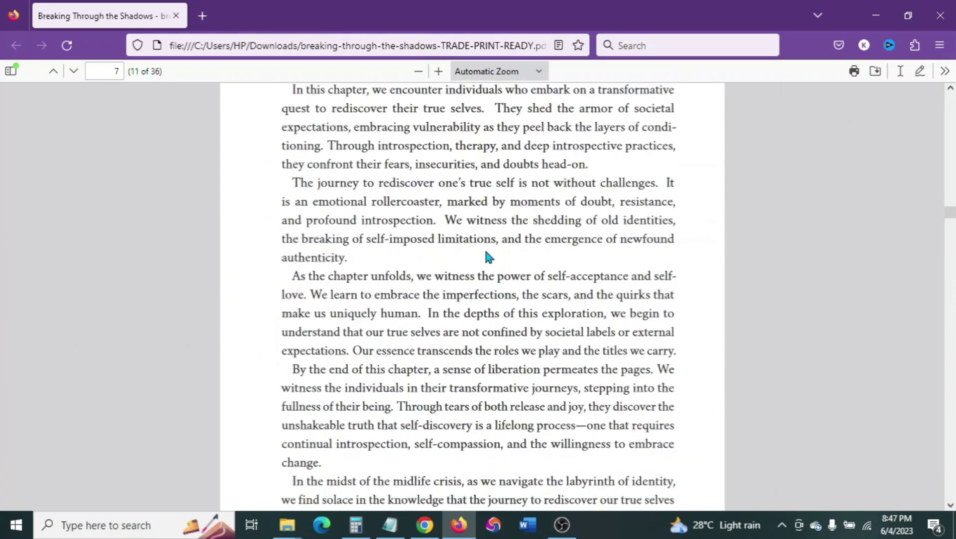
pyautogui.scroll(-20, 486, 250)
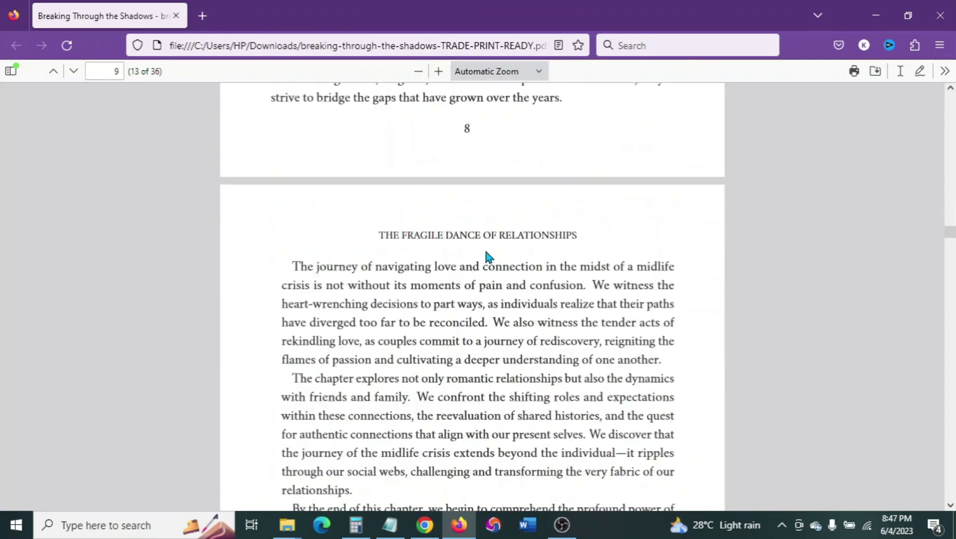
pyautogui.scroll(-20, 489, 310)
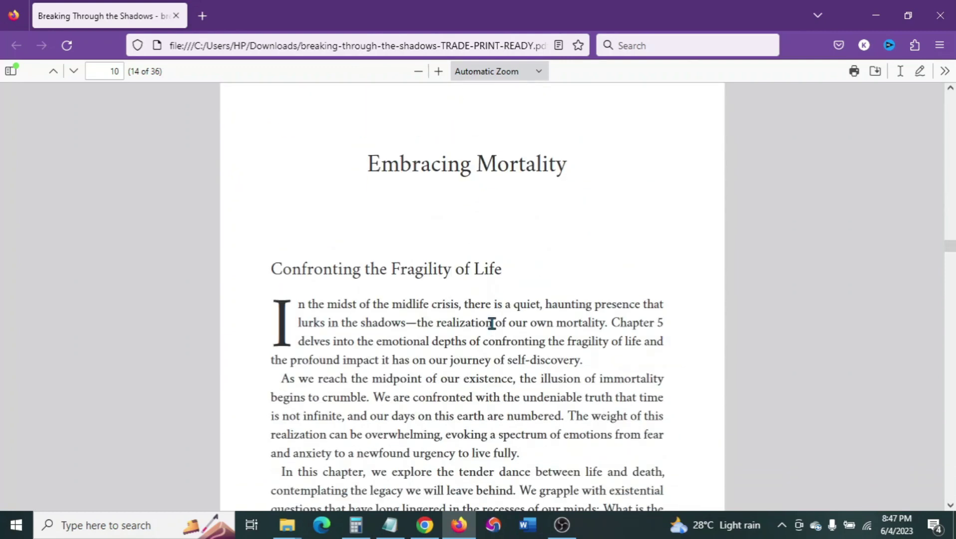
pyautogui.scroll(-3, 492, 323)
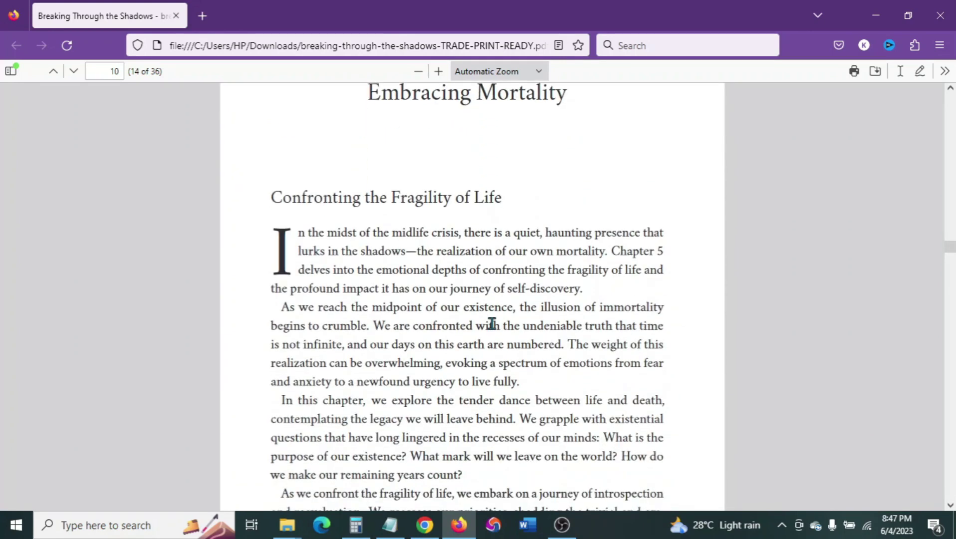
pyautogui.scroll(-20, 491, 323)
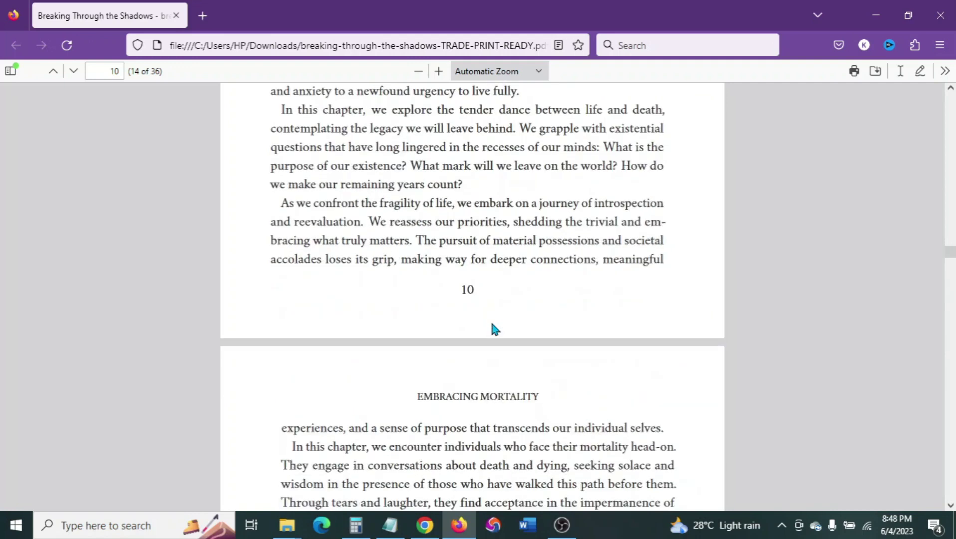
pyautogui.scroll(-20, 491, 323)
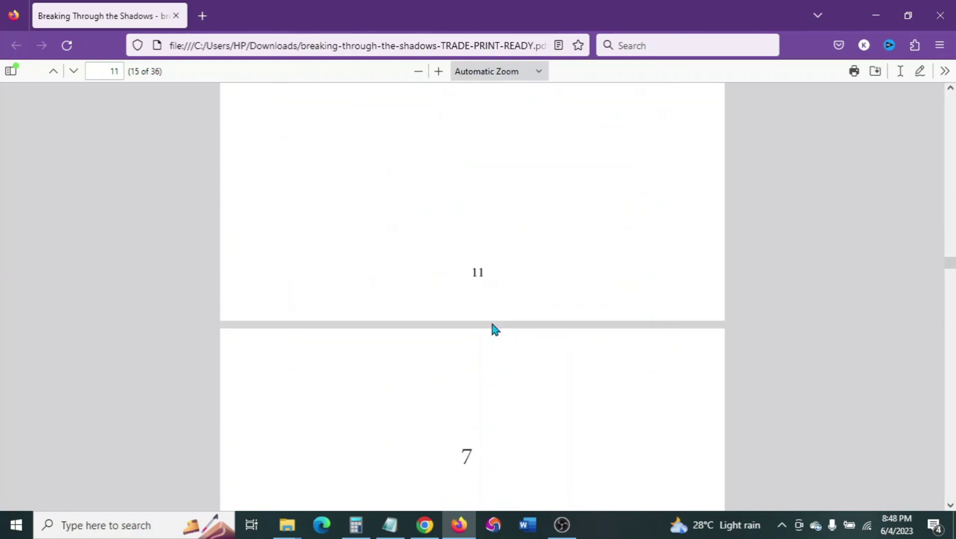